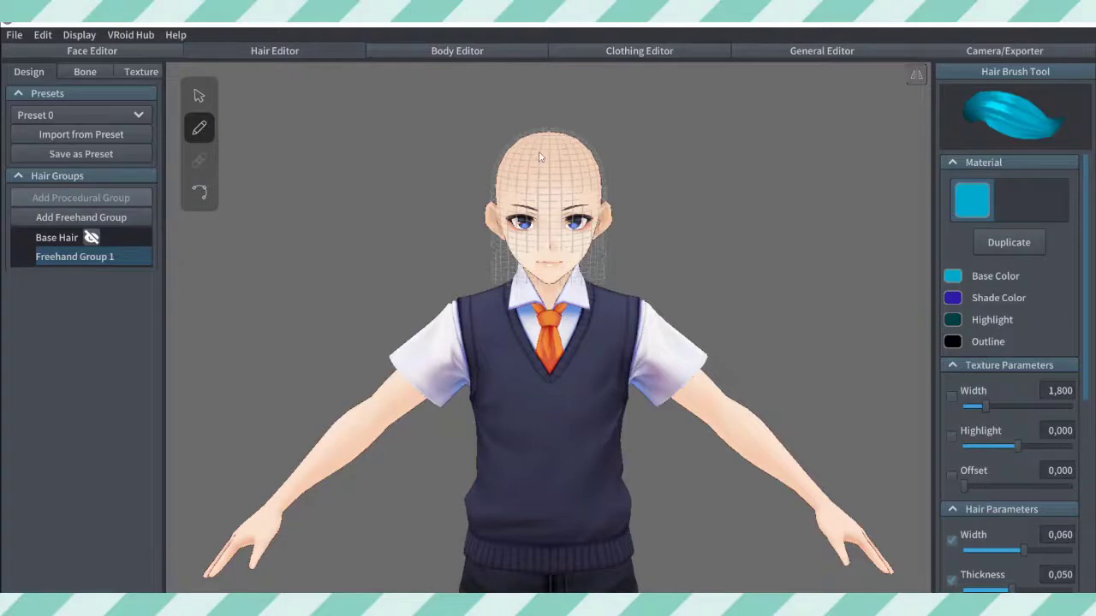
# Step: Draw overlapping bang strands down the middle of the forehead in Freehand Group 1 with the 0.060-wide hair brush
pyautogui.moveTo(534, 199); pyautogui.dragTo(539, 216)
pyautogui.moveTo(544, 159)
pyautogui.mouseDown()
pyautogui.moveTo(552, 217)
pyautogui.moveTo(567, 214)
pyautogui.mouseUp()
pyautogui.moveTo(571, 157); pyautogui.dragTo(575, 214)
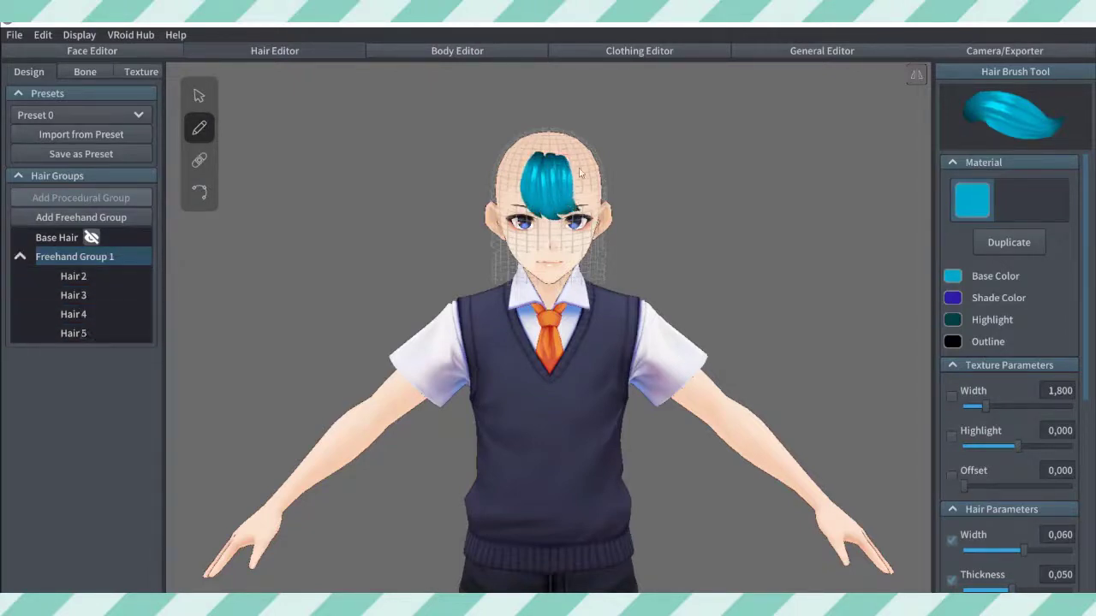
pyautogui.moveTo(573, 174); pyautogui.dragTo(582, 214)
pyautogui.hotkey('ctrl', 'z')
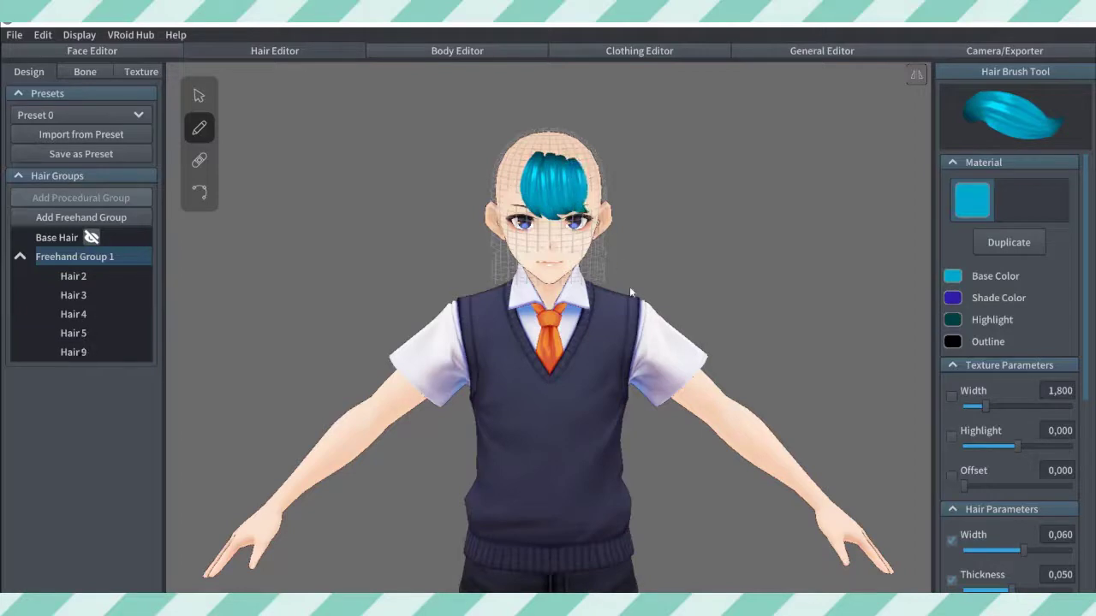
pyautogui.hotkey('ctrl', 'z')
# Step: Set the hair brush width to 0.039, draw a narrower strand on each side of the bangs, and undo the surplus stroke
pyautogui.moveTo(1020, 550); pyautogui.dragTo(998, 552)
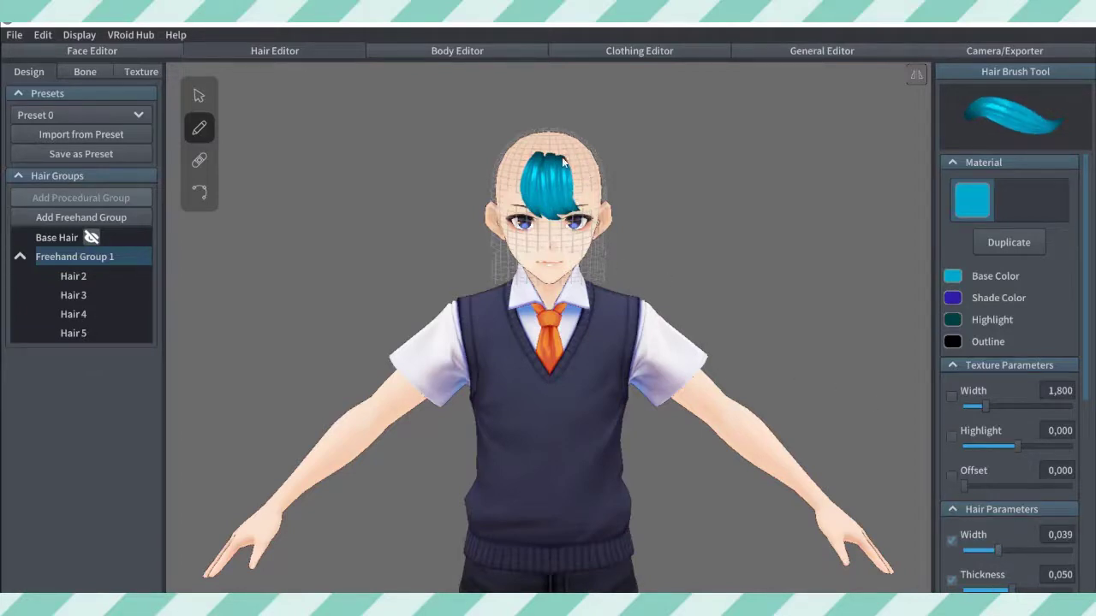
pyautogui.moveTo(580, 209); pyautogui.dragTo(582, 214)
pyautogui.moveTo(522, 180)
pyautogui.mouseDown()
pyautogui.moveTo(530, 203)
pyautogui.moveTo(505, 218)
pyautogui.moveTo(517, 222)
pyautogui.mouseUp()
pyautogui.hotkey('ctrl', 'z')
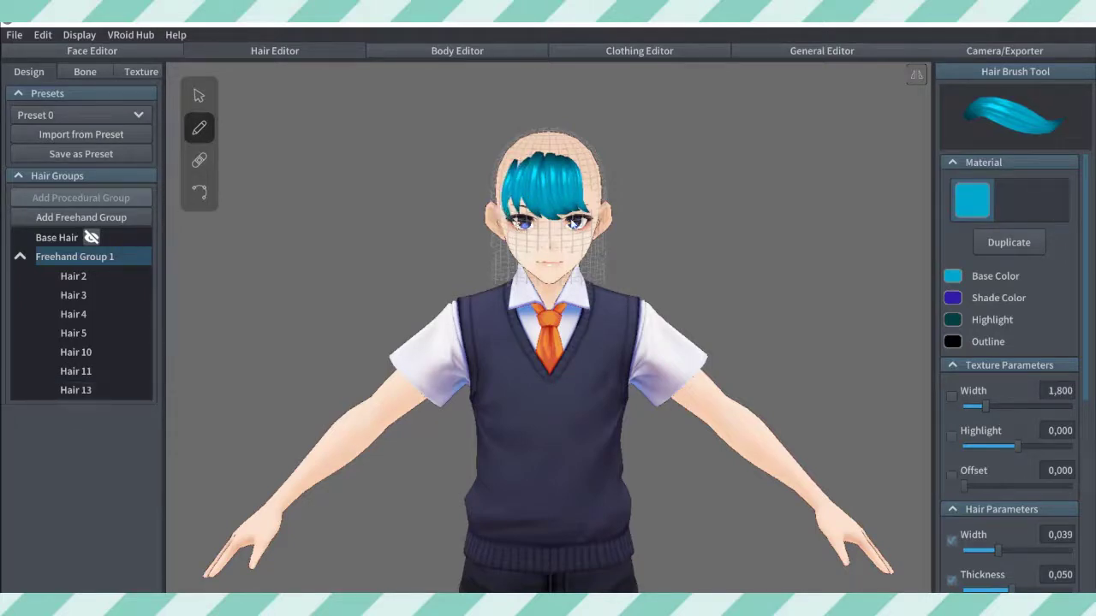
pyautogui.hotkey('ctrl', 'z')
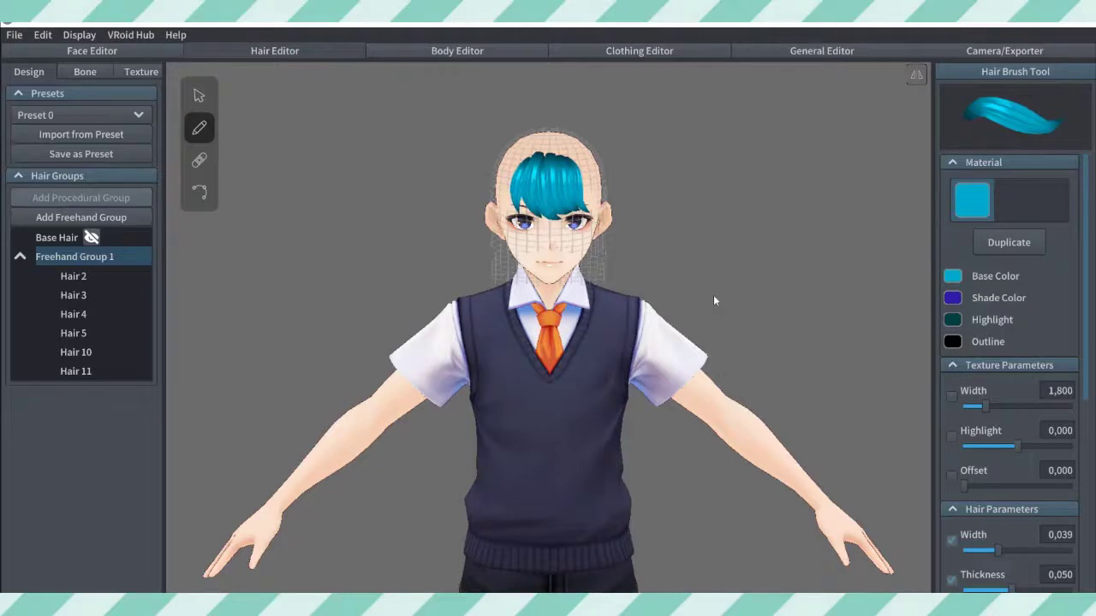
# Step: Pull the root control points of the bang strands up toward the crown so they form one even hairline
pyautogui.scroll(5, 713, 294)
pyautogui.moveTo(560, 258); pyautogui.dragTo(550, 248, button='middle')
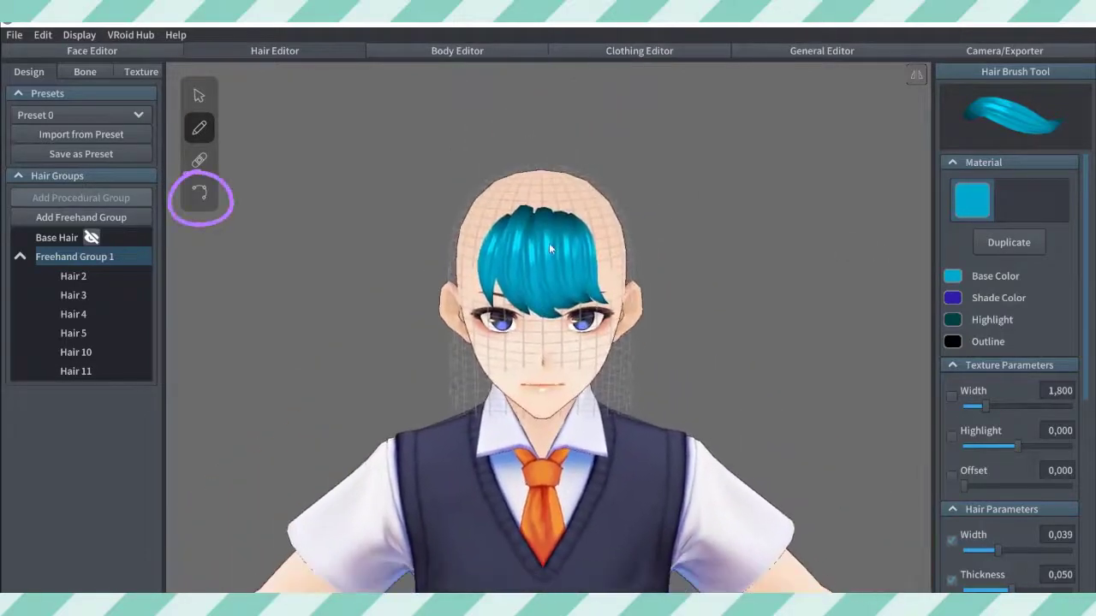
pyautogui.click(213, 199)
pyautogui.moveTo(403, 310); pyautogui.dragTo(419, 329, button='right')
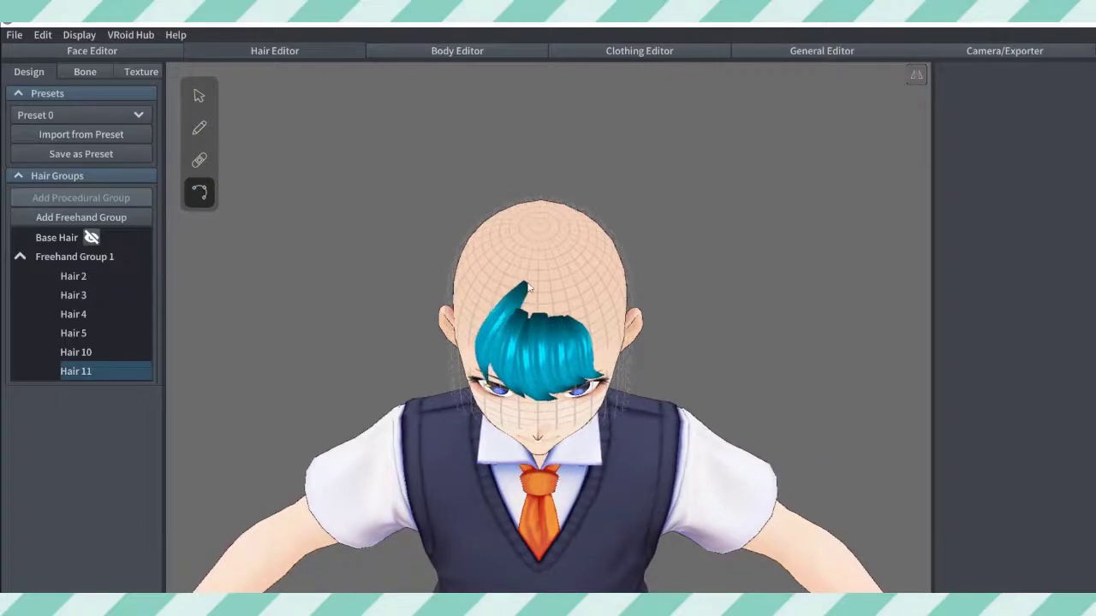
pyautogui.click(515, 315)
pyautogui.click(527, 327)
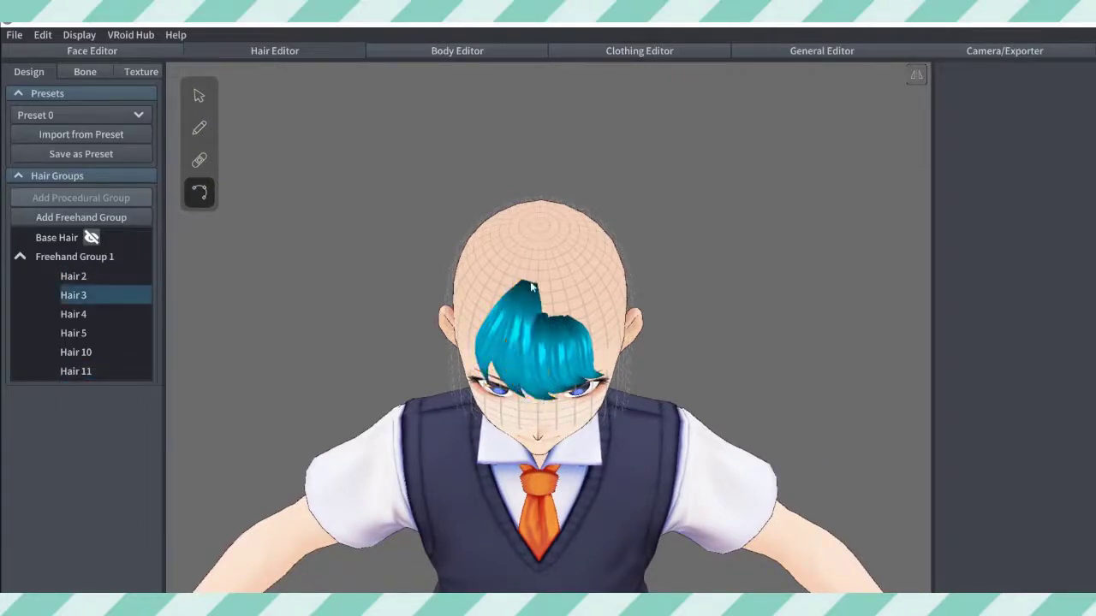
pyautogui.click(532, 291)
pyautogui.click(555, 319)
pyautogui.click(566, 322)
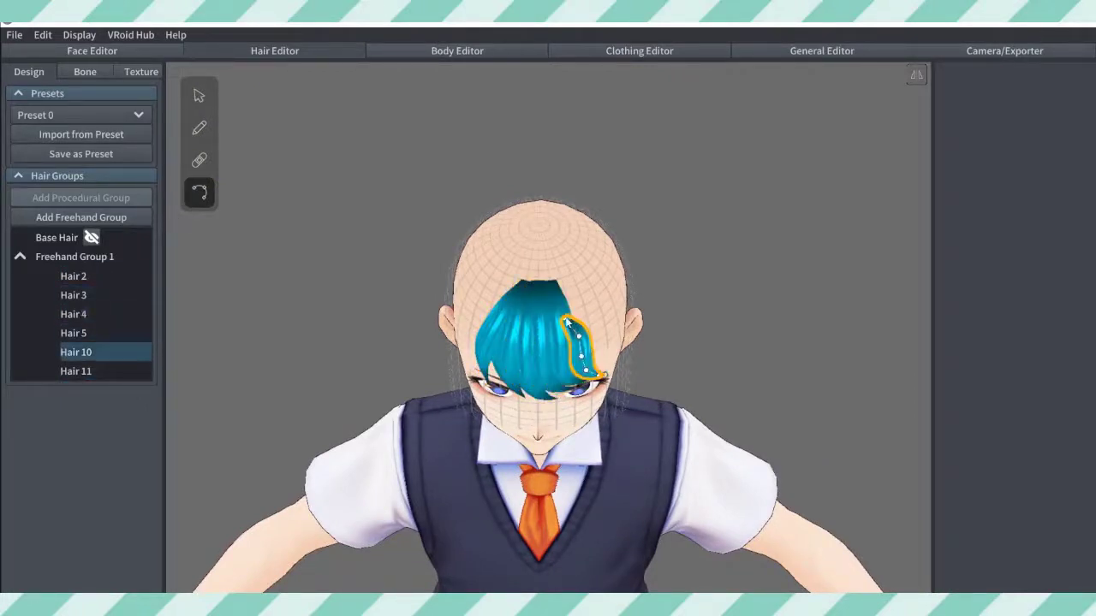
pyautogui.moveTo(566, 322); pyautogui.dragTo(557, 279)
pyautogui.click(676, 368)
pyautogui.moveTo(677, 368)
pyautogui.mouseDown(button='right')
pyautogui.moveTo(748, 309)
pyautogui.moveTo(664, 266)
pyautogui.mouseUp(button='right')
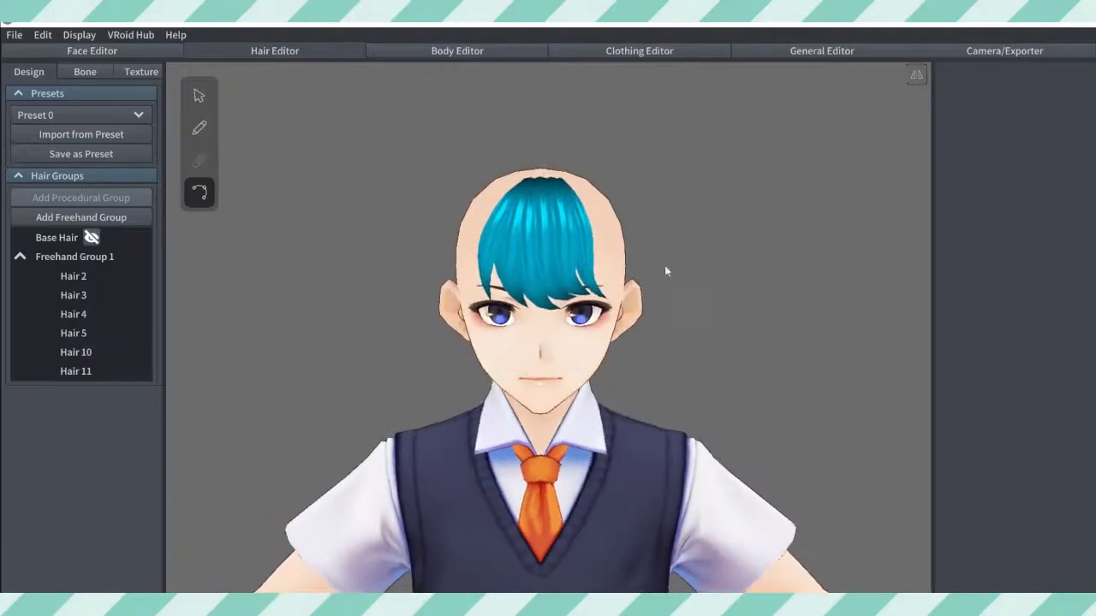
# Step: Add a second freehand group and pull its hair guide mesh inward below the ears
pyautogui.click(199, 128)
pyautogui.click(94, 217)
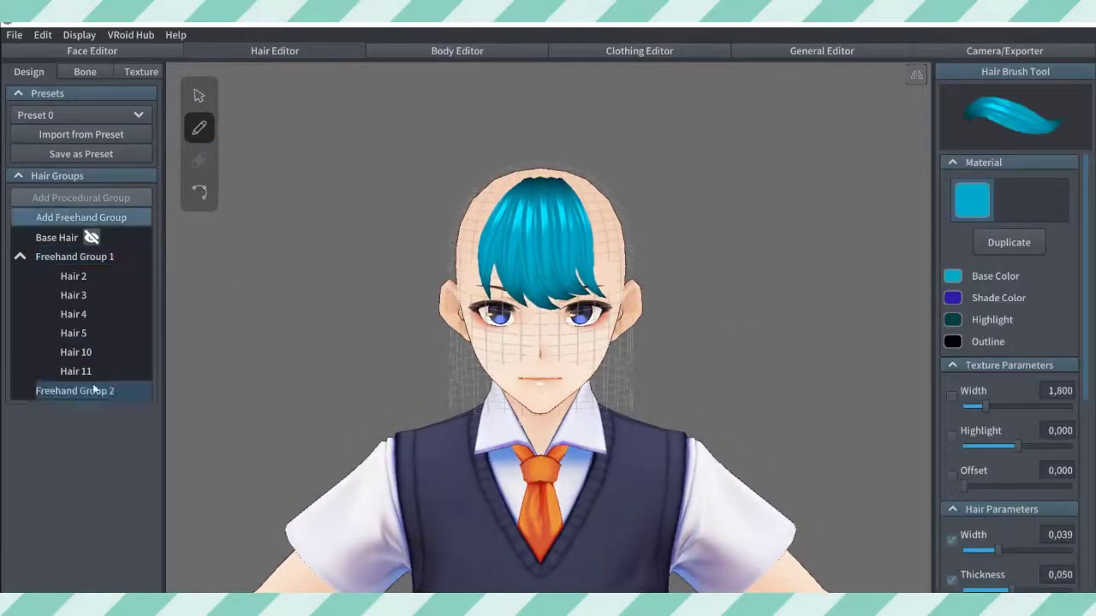
pyautogui.click(197, 96)
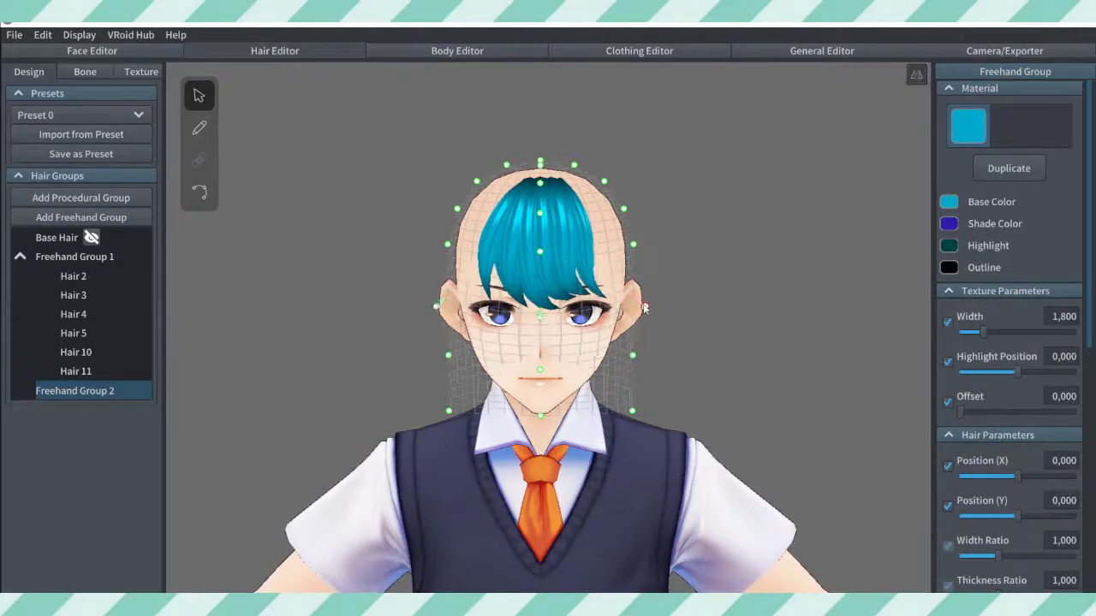
pyautogui.moveTo(632, 356); pyautogui.dragTo(614, 365)
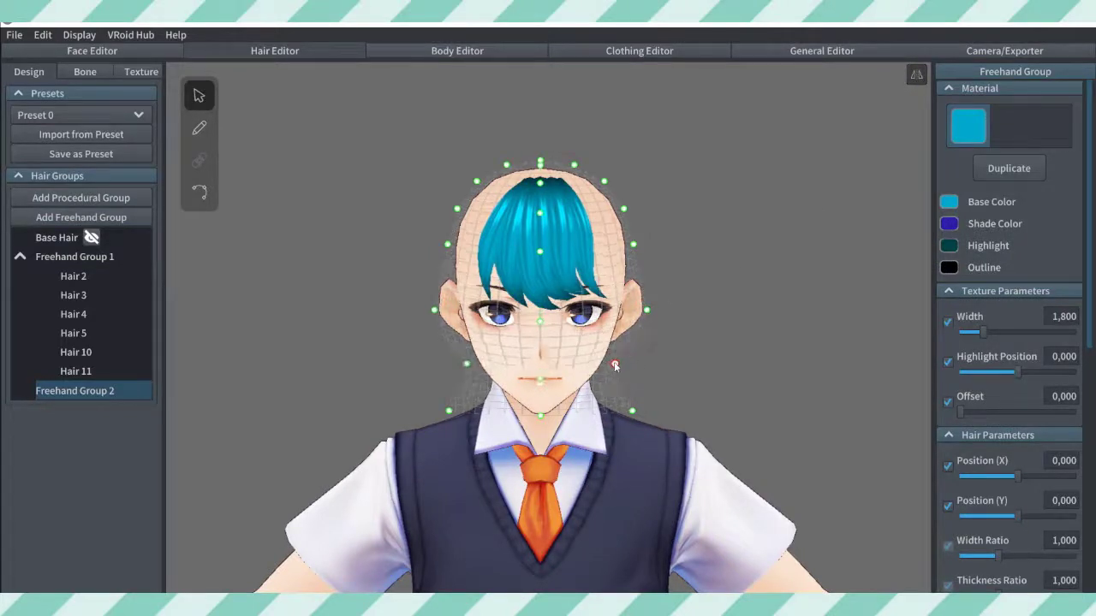
pyautogui.moveTo(384, 173); pyautogui.dragTo(408, 180, button='right')
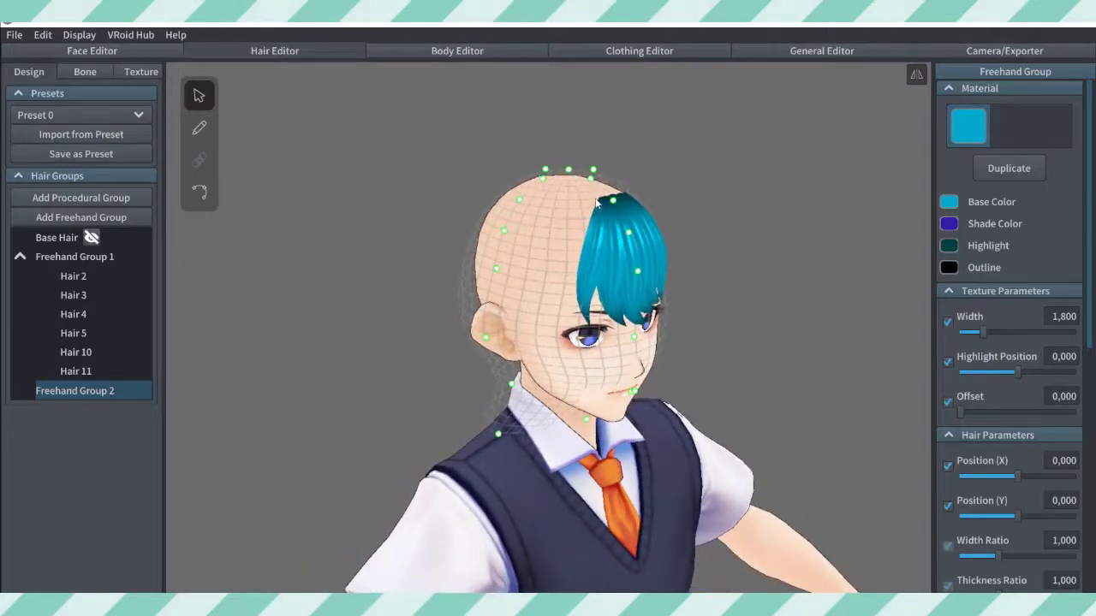
# Step: Draw mirrored strands in Freehand Group 2 from beside the bangs' roots down past the temples to frame the face
pyautogui.click(199, 127)
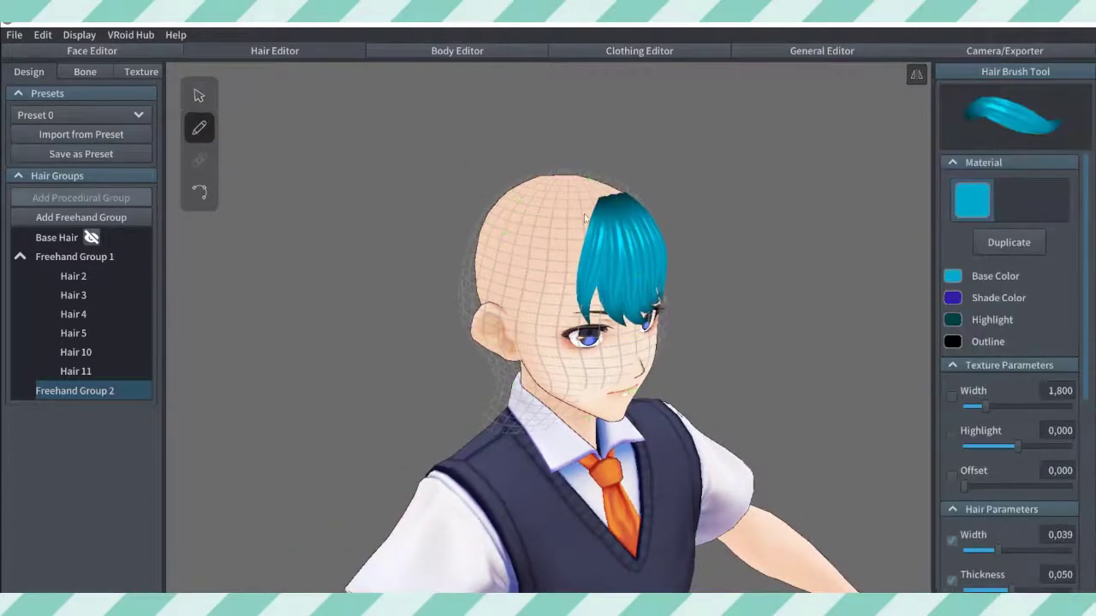
pyautogui.moveTo(567, 231); pyautogui.dragTo(542, 363)
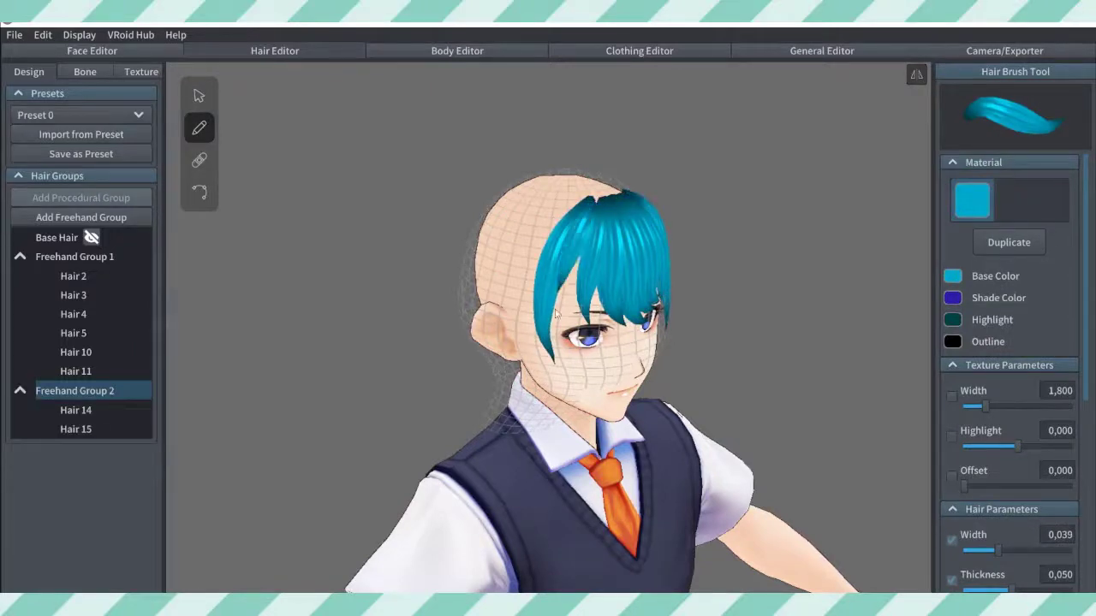
pyautogui.moveTo(555, 310); pyautogui.dragTo(546, 362)
pyautogui.moveTo(671, 310)
pyautogui.mouseDown(button='right')
pyautogui.moveTo(647, 293)
pyautogui.moveTo(649, 311)
pyautogui.mouseUp(button='right')
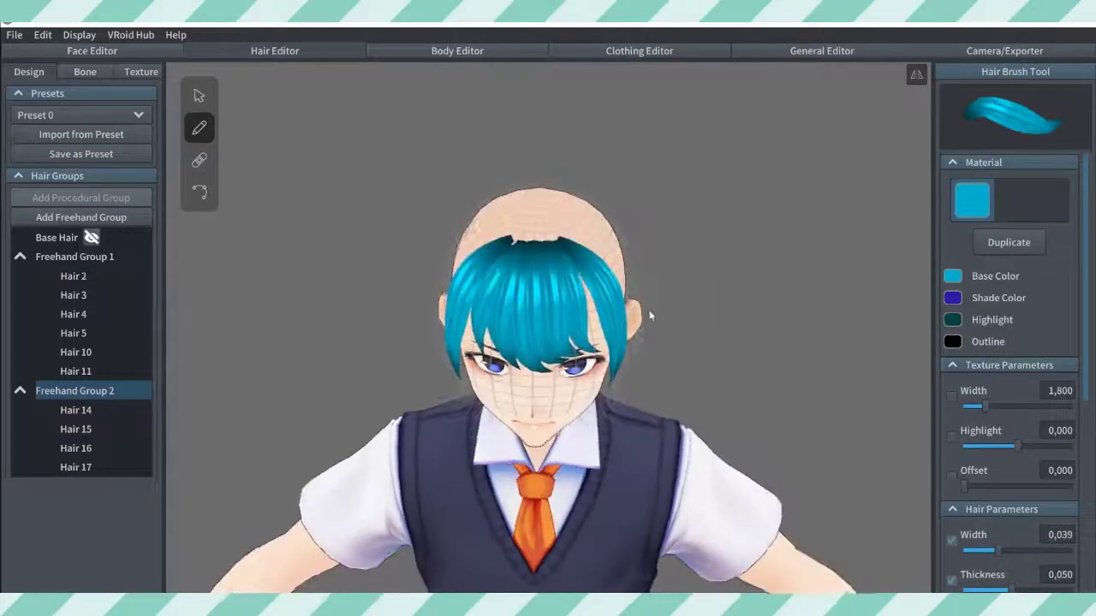
# Step: Move the root control points of the mirrored side strands to meet the top of the bangs at the crown
pyautogui.click(199, 192)
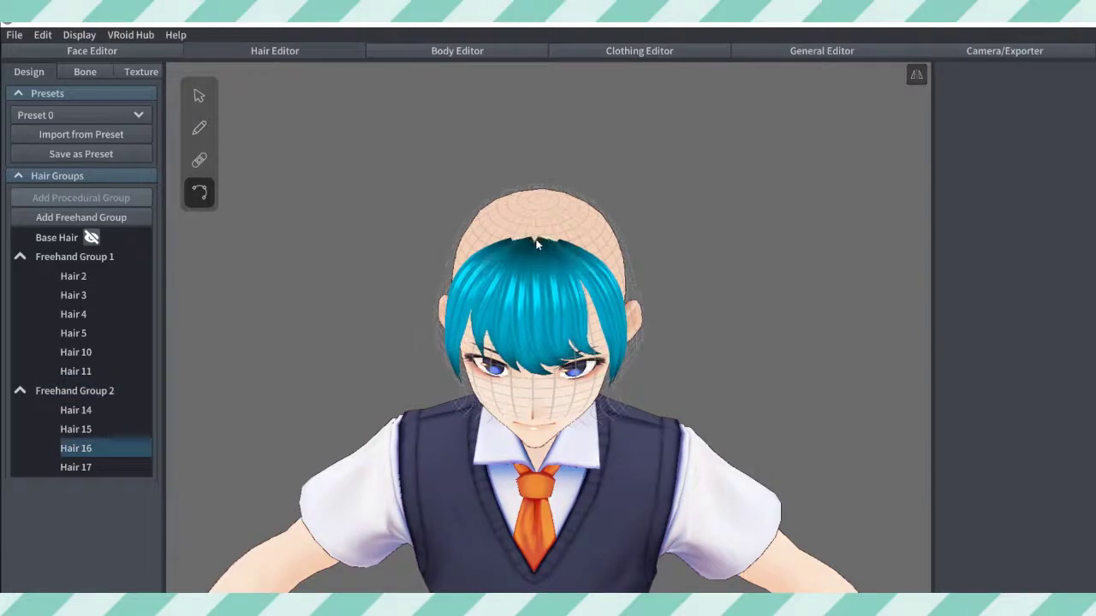
pyautogui.click(511, 245)
pyautogui.moveTo(682, 315)
pyautogui.mouseDown(button='right')
pyautogui.moveTo(654, 297)
pyautogui.moveTo(616, 304)
pyautogui.mouseUp(button='right')
# Step: Draw separate filler strands without mirroring from the crown down both sides of the head, redoing the first one
pyautogui.click(200, 127)
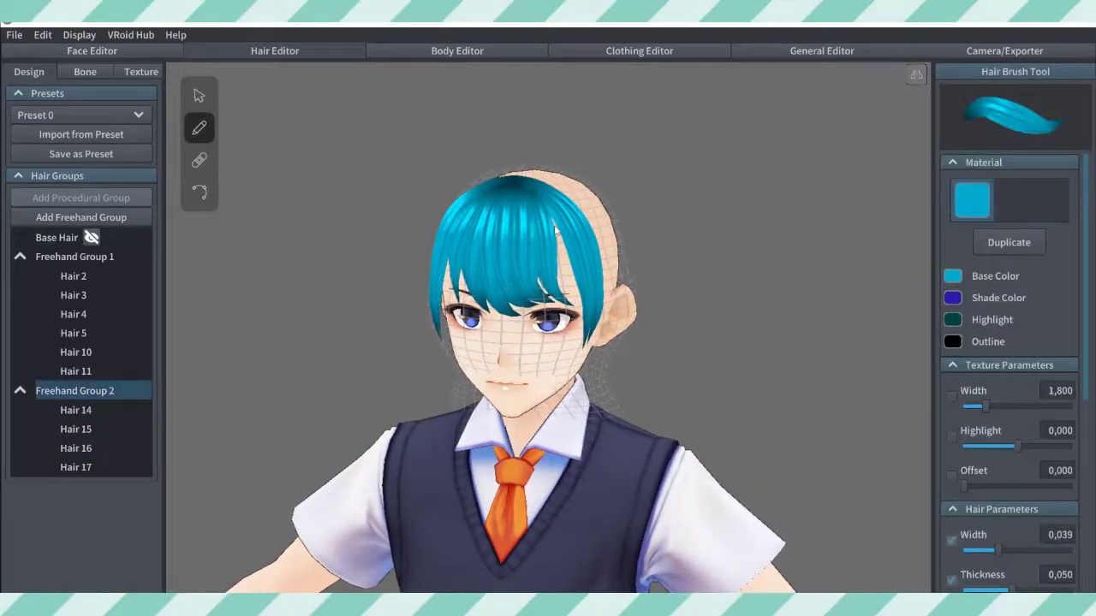
pyautogui.moveTo(527, 190); pyautogui.dragTo(577, 298)
pyautogui.hotkey('ctrl', 'z')
pyautogui.moveTo(527, 190); pyautogui.dragTo(577, 309)
pyautogui.moveTo(598, 326); pyautogui.dragTo(180, 169, button='right')
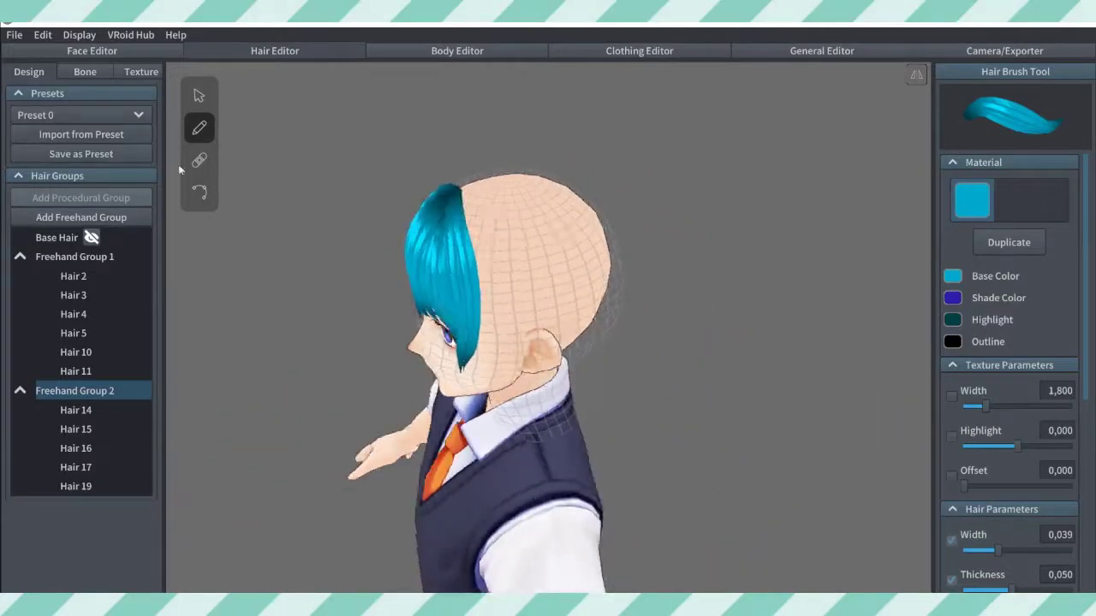
pyautogui.moveTo(467, 196); pyautogui.dragTo(518, 378)
pyautogui.moveTo(427, 296)
pyautogui.mouseDown(button='right')
pyautogui.moveTo(531, 274)
pyautogui.moveTo(386, 208)
pyautogui.mouseUp(button='right')
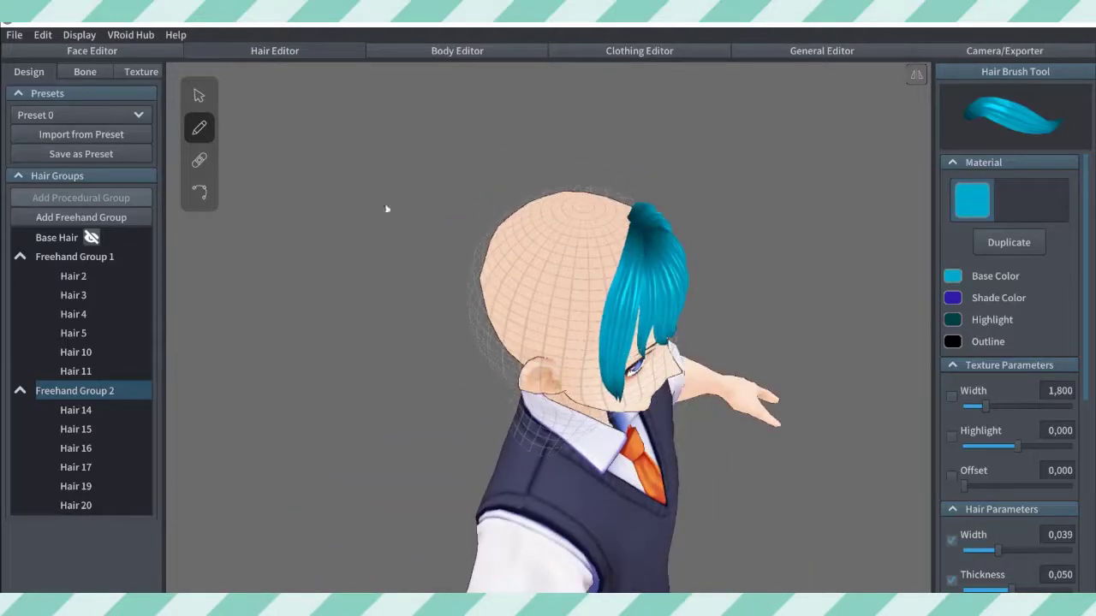
pyautogui.moveTo(629, 225)
pyautogui.mouseDown()
pyautogui.moveTo(569, 413)
pyautogui.moveTo(548, 415)
pyautogui.mouseUp()
# Step: Reshape the strand before the character's right ear, joining its root to the crown and sweeping its tip back toward the ear
pyautogui.click(199, 192)
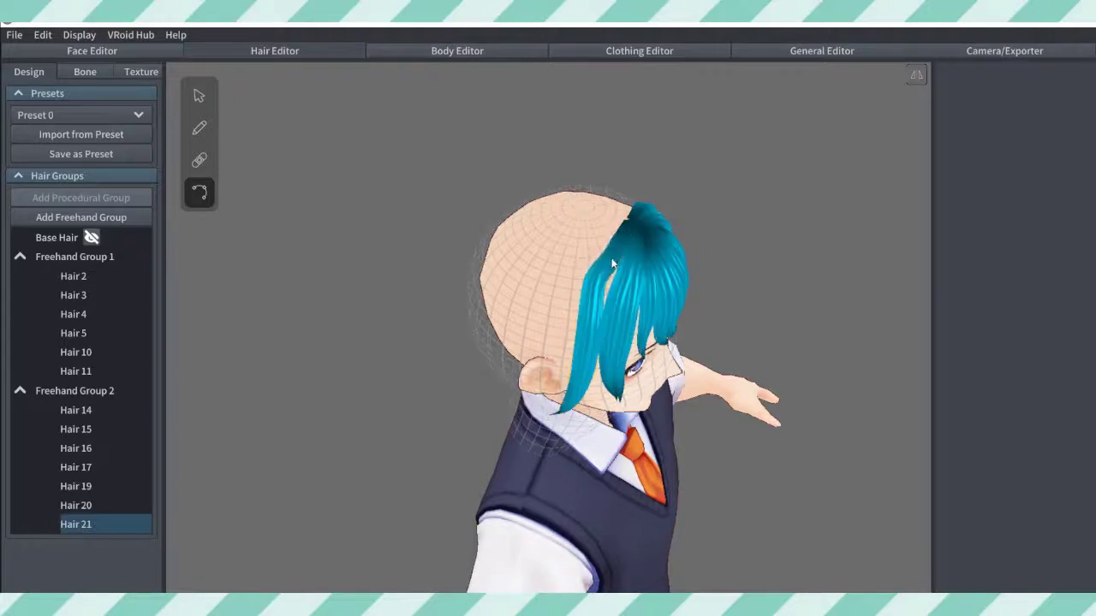
pyautogui.moveTo(592, 306); pyautogui.dragTo(767, 293, button='right')
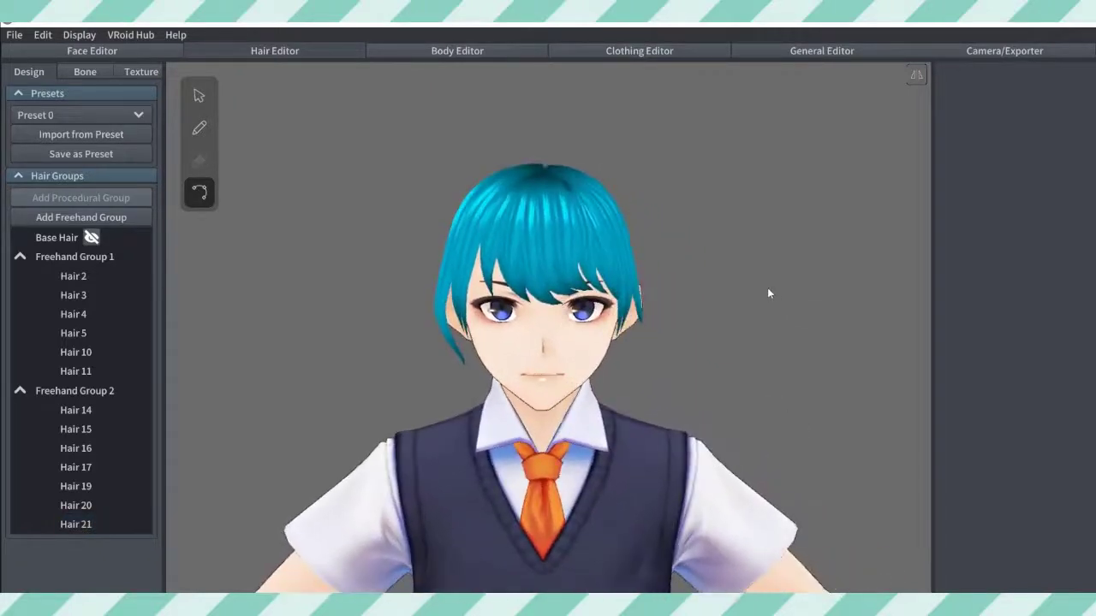
pyautogui.click(447, 344)
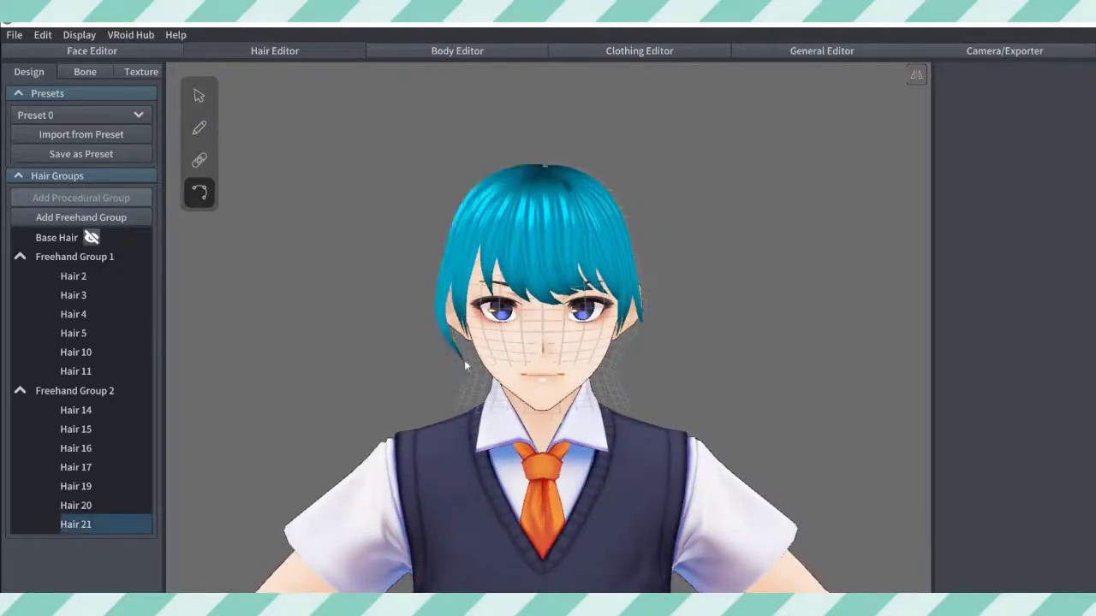
pyautogui.moveTo(462, 359); pyautogui.dragTo(556, 337, button='right')
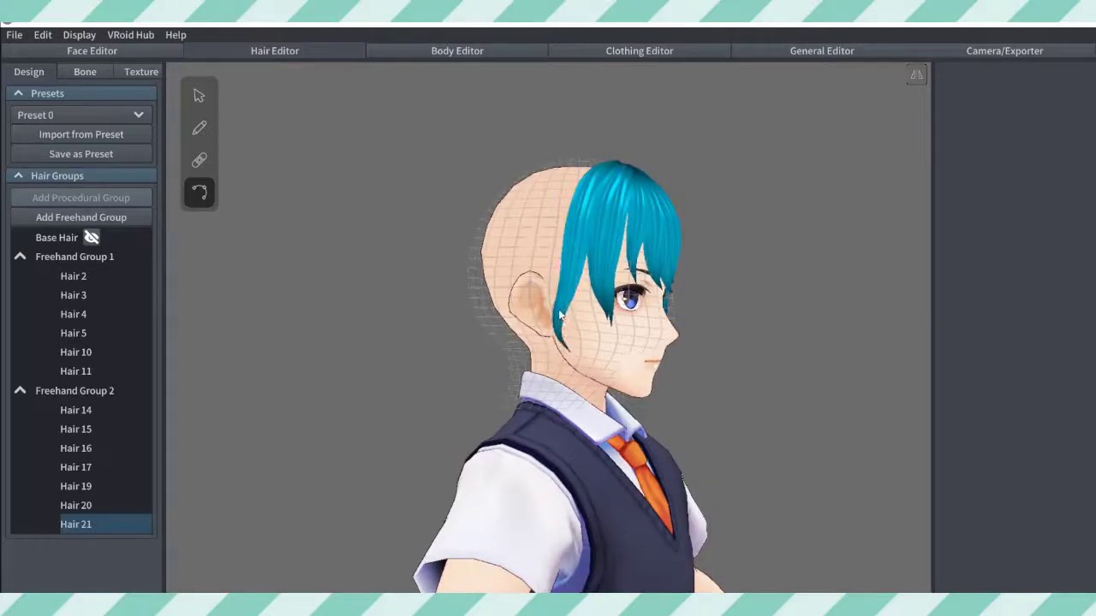
pyautogui.click(730, 345)
pyautogui.moveTo(730, 345); pyautogui.dragTo(760, 349, button='right')
pyautogui.click(582, 304)
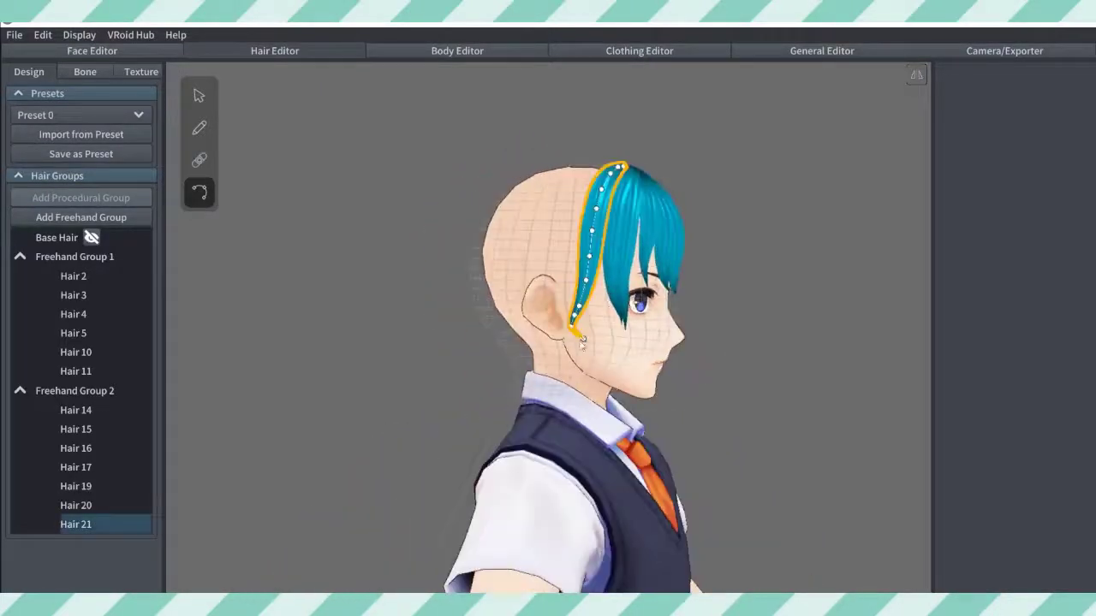
pyautogui.moveTo(578, 335); pyautogui.dragTo(582, 291)
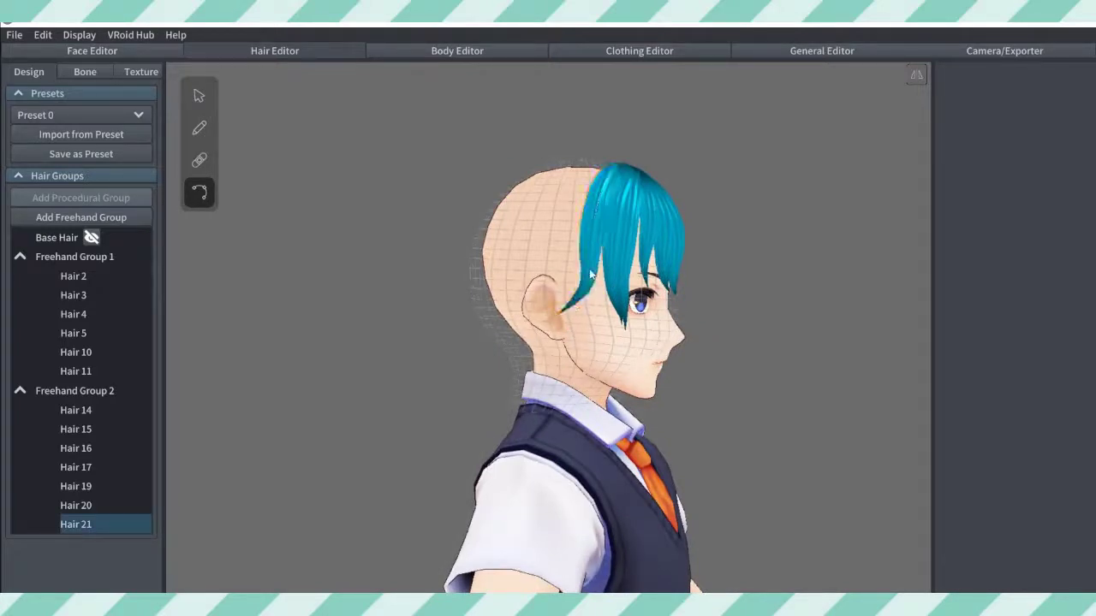
pyautogui.click(789, 263)
pyautogui.moveTo(790, 263)
pyautogui.mouseDown(button='right')
pyautogui.moveTo(769, 285)
pyautogui.moveTo(805, 283)
pyautogui.moveTo(786, 285)
pyautogui.mouseUp(button='right')
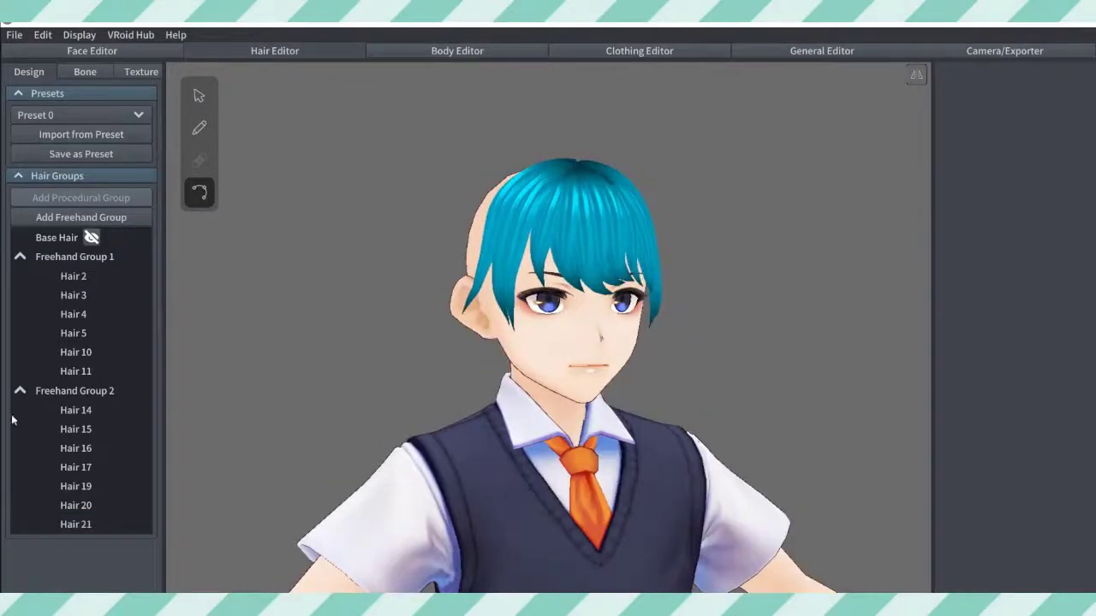
# Step: Collapse both existing hair groups and add a third freehand group
pyautogui.click(44, 258)
pyautogui.click(19, 257)
pyautogui.click(20, 275)
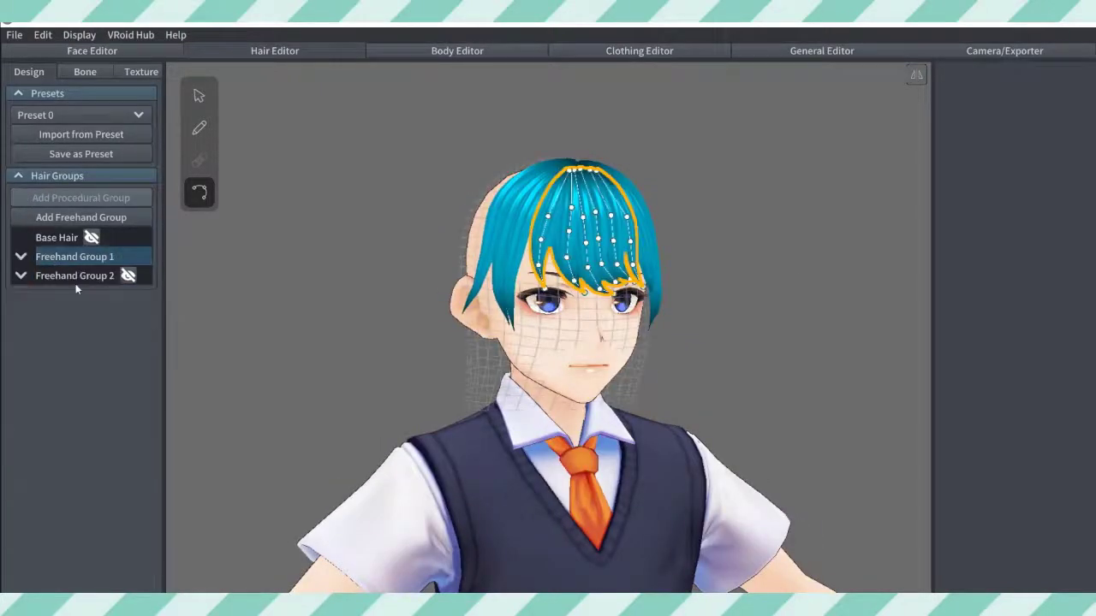
pyautogui.click(80, 219)
# Step: Draw mirrored strands over the ears in Freehand Group 3, then fill the gaps with thinner strands at width 0.020
pyautogui.click(200, 127)
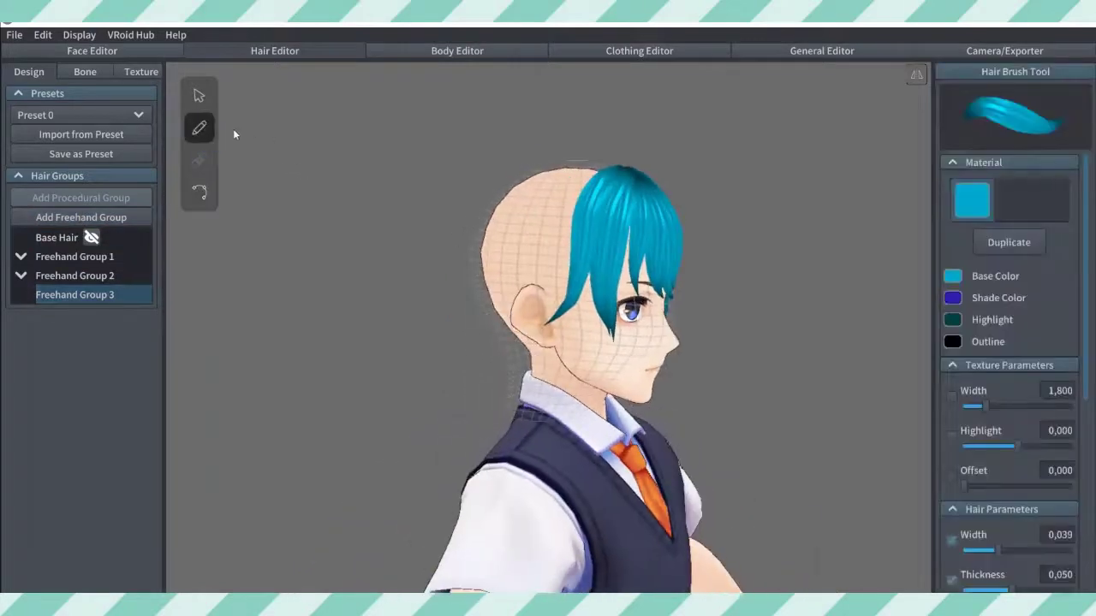
pyautogui.moveTo(565, 213); pyautogui.dragTo(546, 347)
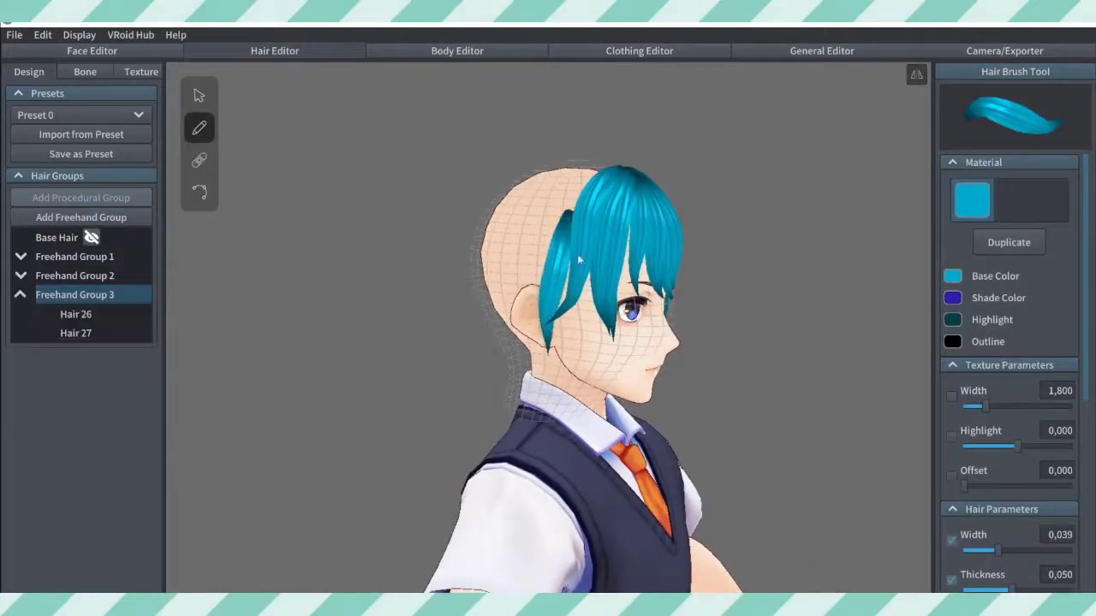
pyautogui.moveTo(560, 298); pyautogui.dragTo(549, 327)
pyautogui.hotkey('ctrl', 'z')
pyautogui.moveTo(581, 224)
pyautogui.mouseDown()
pyautogui.moveTo(573, 295)
pyautogui.moveTo(552, 334)
pyautogui.mouseUp()
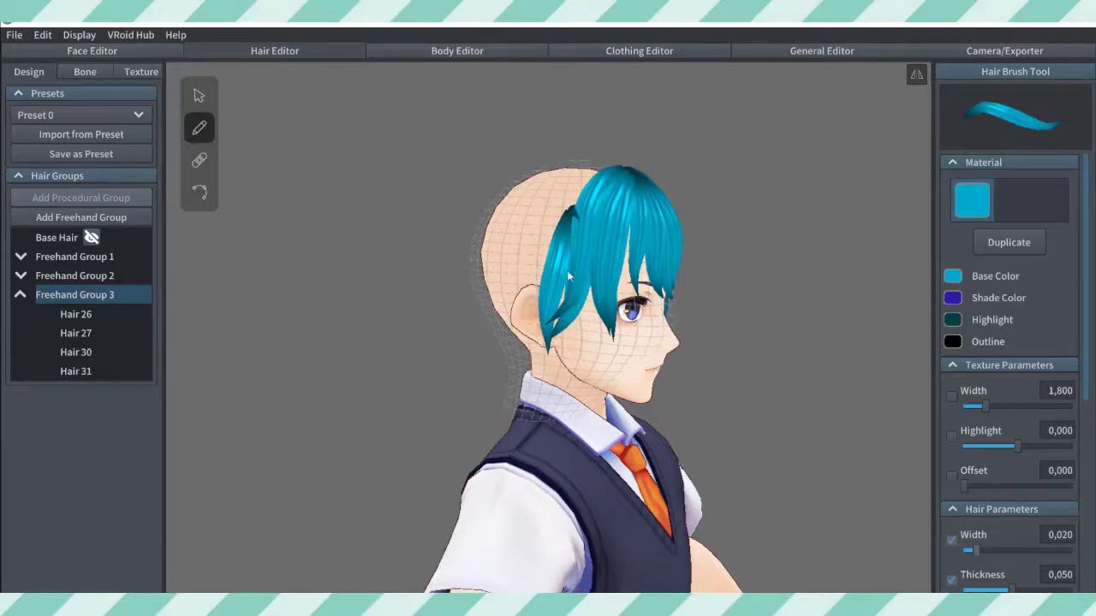
pyautogui.moveTo(561, 291); pyautogui.dragTo(572, 358)
# Step: Select the thin strand in front of the ear and examine the side hair's fit from the side and front
pyautogui.moveTo(567, 349); pyautogui.dragTo(542, 346, button='right')
pyautogui.click(198, 98)
pyautogui.click(450, 321)
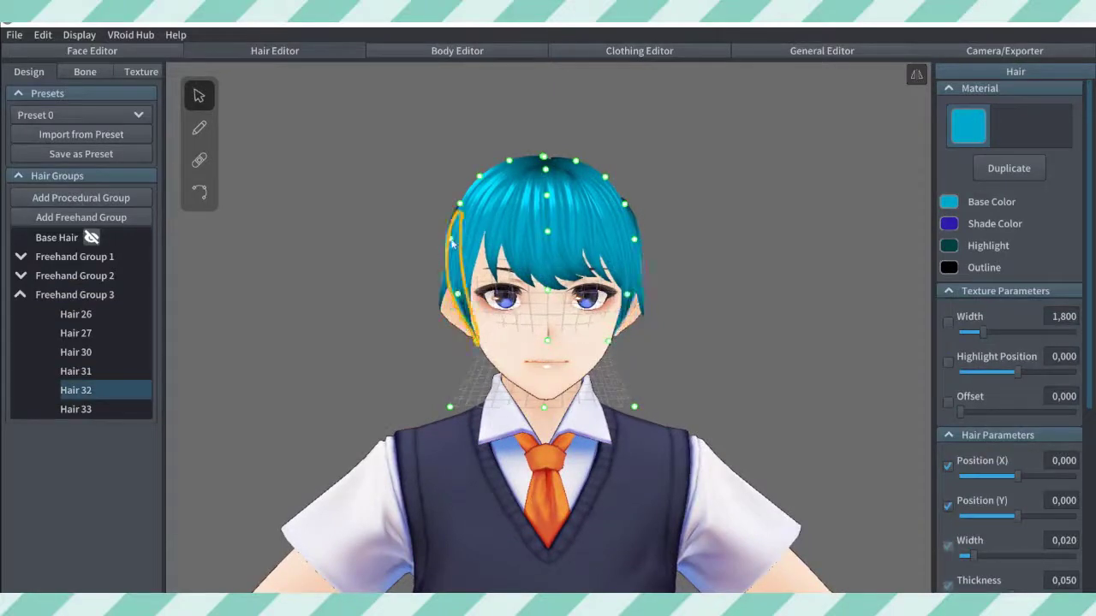
pyautogui.moveTo(452, 244); pyautogui.dragTo(517, 293, button='right')
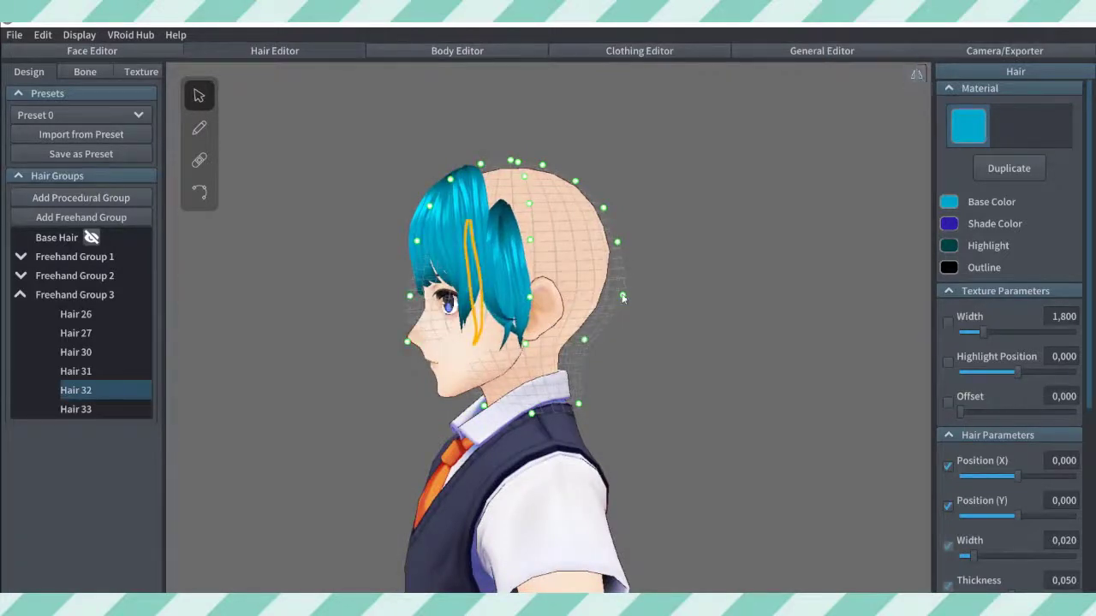
pyautogui.moveTo(623, 297); pyautogui.dragTo(672, 360, button='right')
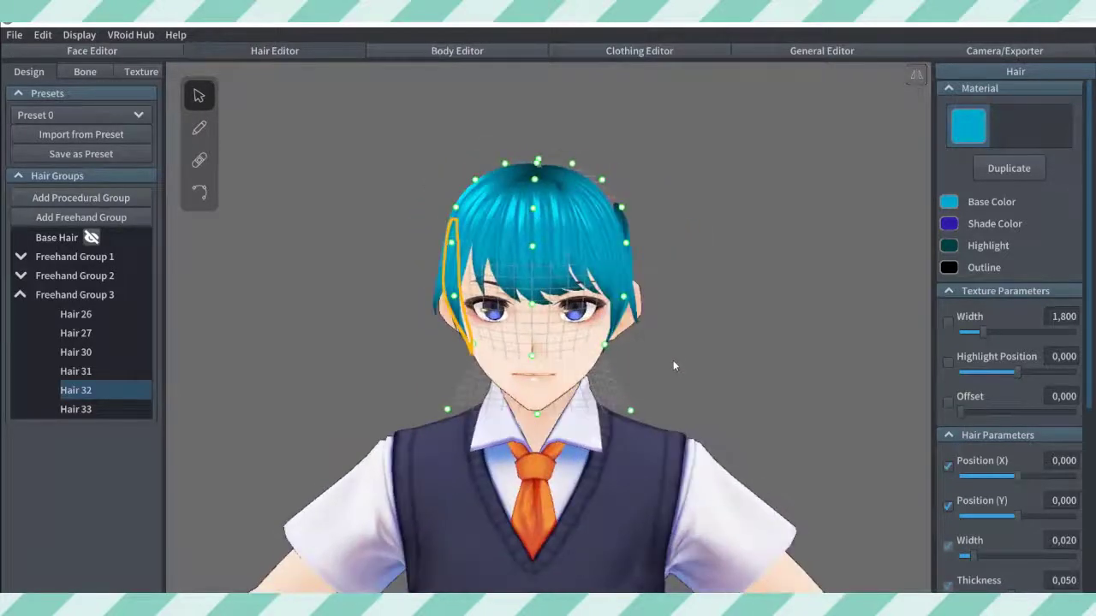
# Step: Select the thin strand before the character's left ear and pull the side hair's guide slightly inward beside the upper head
pyautogui.click(623, 209)
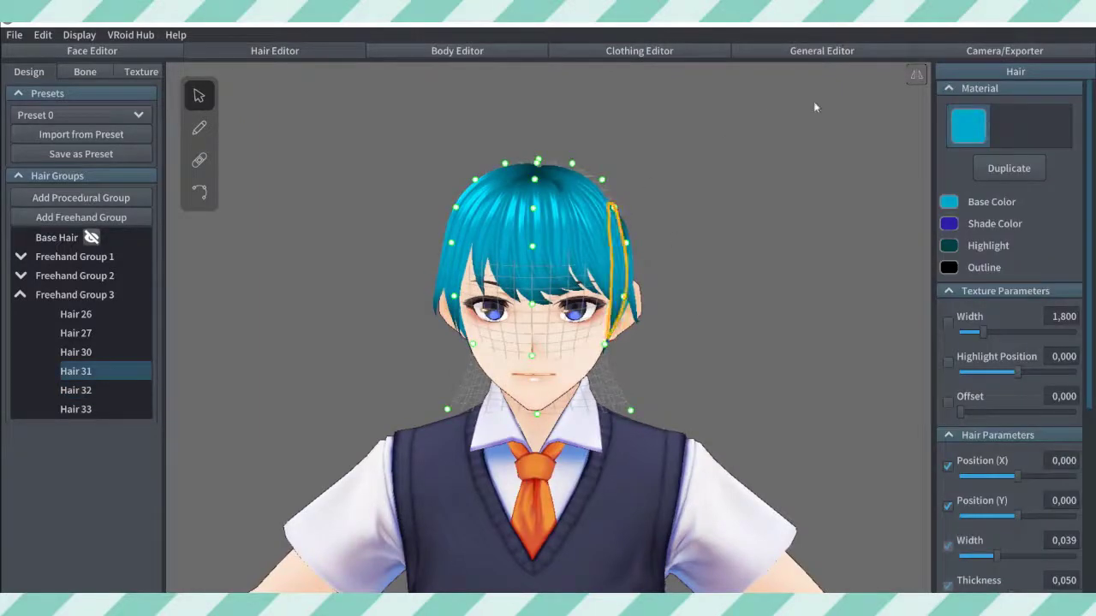
pyautogui.moveTo(455, 207); pyautogui.dragTo(465, 208)
pyautogui.moveTo(712, 213)
pyautogui.mouseDown(button='right')
pyautogui.moveTo(672, 224)
pyautogui.moveTo(715, 214)
pyautogui.moveTo(690, 310)
pyautogui.moveTo(403, 271)
pyautogui.mouseUp(button='right')
# Step: Collapse Freehand Group 3 and add a procedural hair group
pyautogui.click(36, 291)
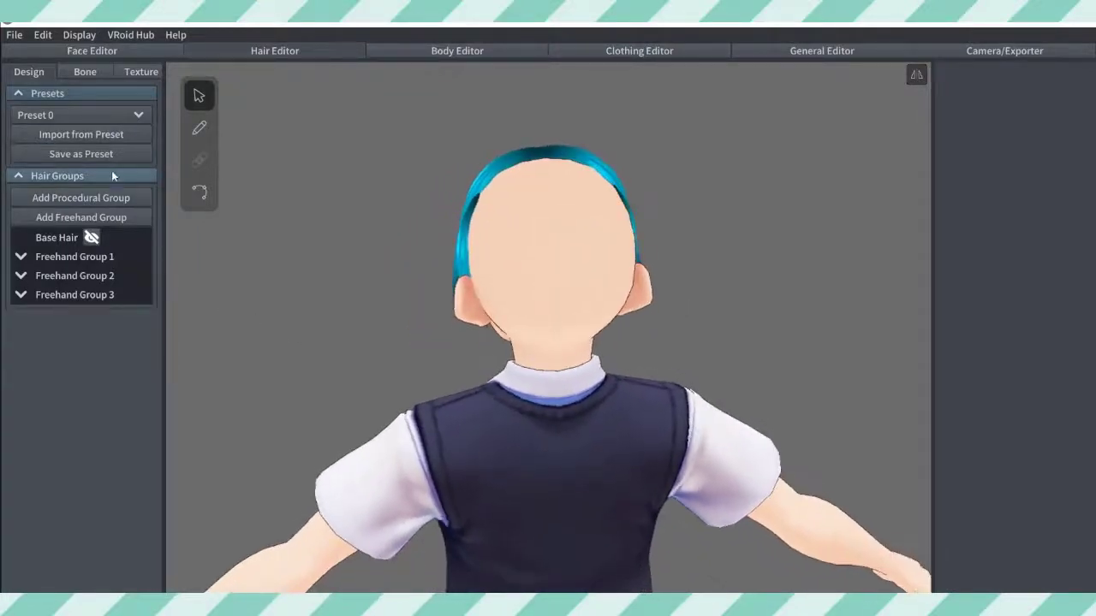
pyautogui.click(72, 257)
pyautogui.click(85, 199)
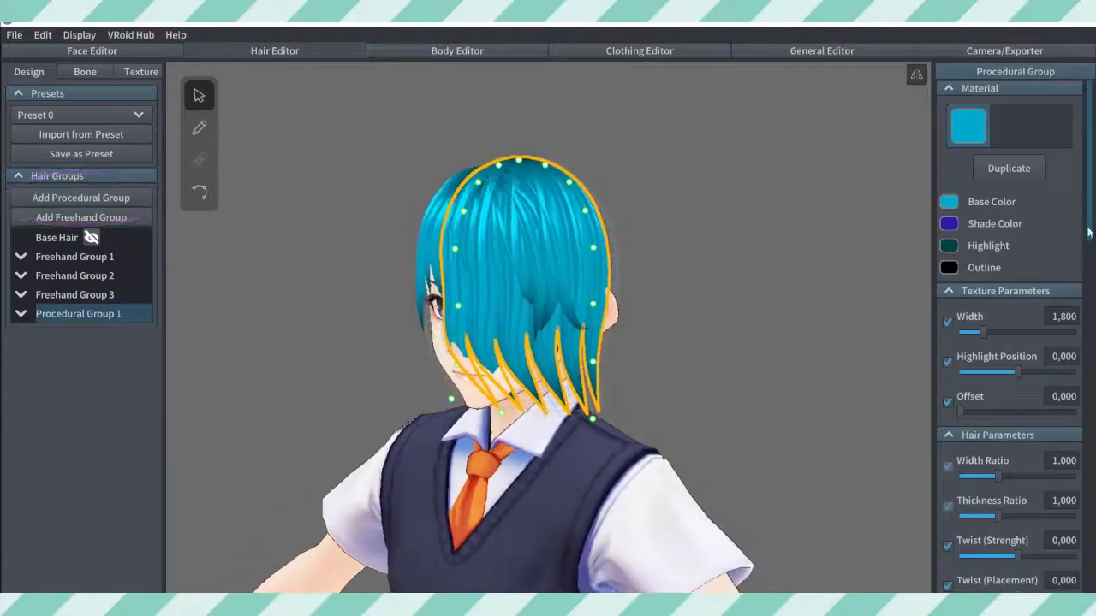
# Step: Limit the procedural hair to the back of the head with Position 112.46, Interval 134.62 and Hair Count 10
pyautogui.moveTo(1089, 232); pyautogui.dragTo(1066, 444)
pyautogui.moveTo(961, 405); pyautogui.dragTo(996, 404)
pyautogui.moveTo(782, 302); pyautogui.dragTo(798, 332, button='right')
pyautogui.moveTo(992, 445); pyautogui.dragTo(1007, 446)
pyautogui.moveTo(996, 565); pyautogui.dragTo(1016, 565)
pyautogui.moveTo(746, 339); pyautogui.dragTo(843, 319, button='right')
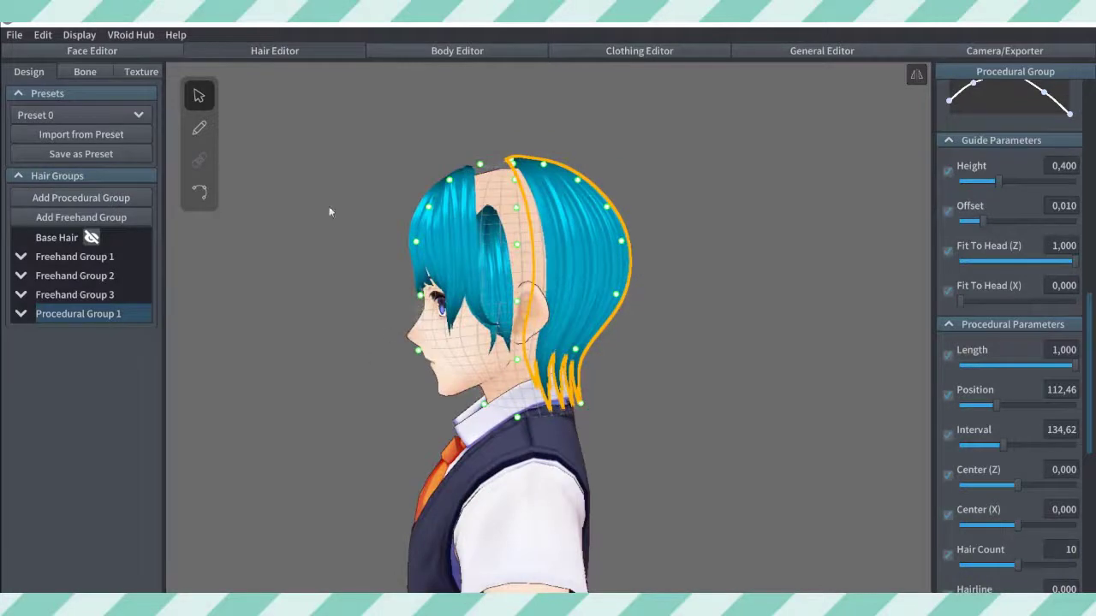
# Step: Duplicate Procedural Group 1 and hide the copy
pyautogui.rightClick(69, 316)
pyautogui.click(92, 348)
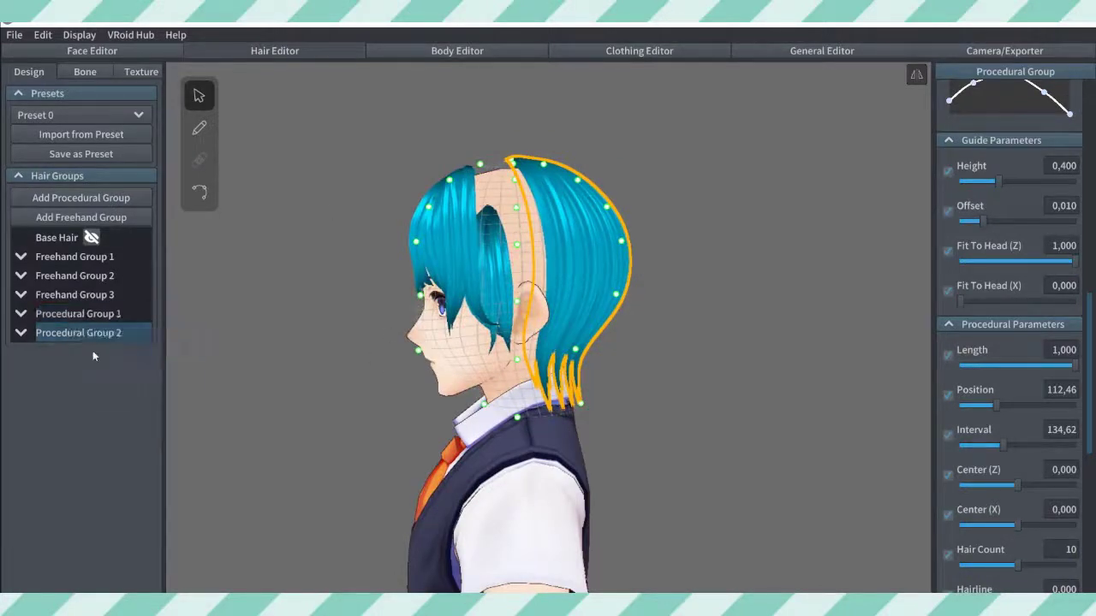
pyautogui.click(134, 333)
# Step: Reshape Procedural Group 1's guide into a lower back layer that sinks into the upper head and emerges toward the nape
pyautogui.click(86, 314)
pyautogui.moveTo(493, 389)
pyautogui.mouseDown(button='right')
pyautogui.moveTo(443, 393)
pyautogui.moveTo(467, 409)
pyautogui.moveTo(484, 401)
pyautogui.mouseUp(button='right')
pyautogui.moveTo(582, 402); pyautogui.dragTo(583, 397)
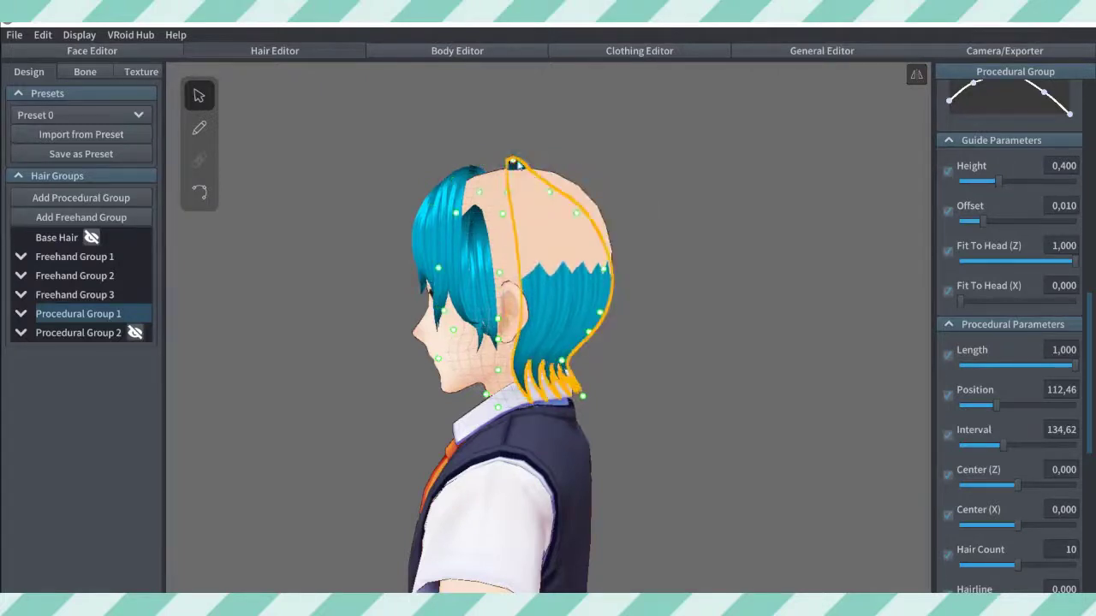
pyautogui.moveTo(513, 163); pyautogui.dragTo(658, 274, button='right')
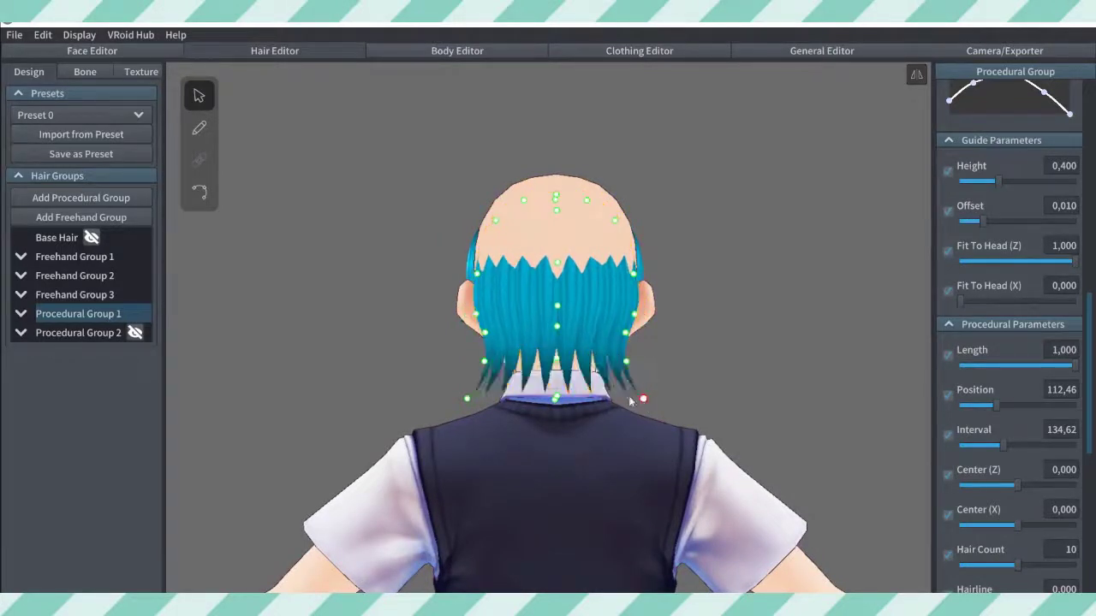
# Step: Adjust the guide points at the lower back layer's tips around the nape, working from behind and from the side
pyautogui.click(658, 396)
pyautogui.moveTo(658, 396); pyautogui.dragTo(634, 390, button='right')
pyautogui.click(625, 372)
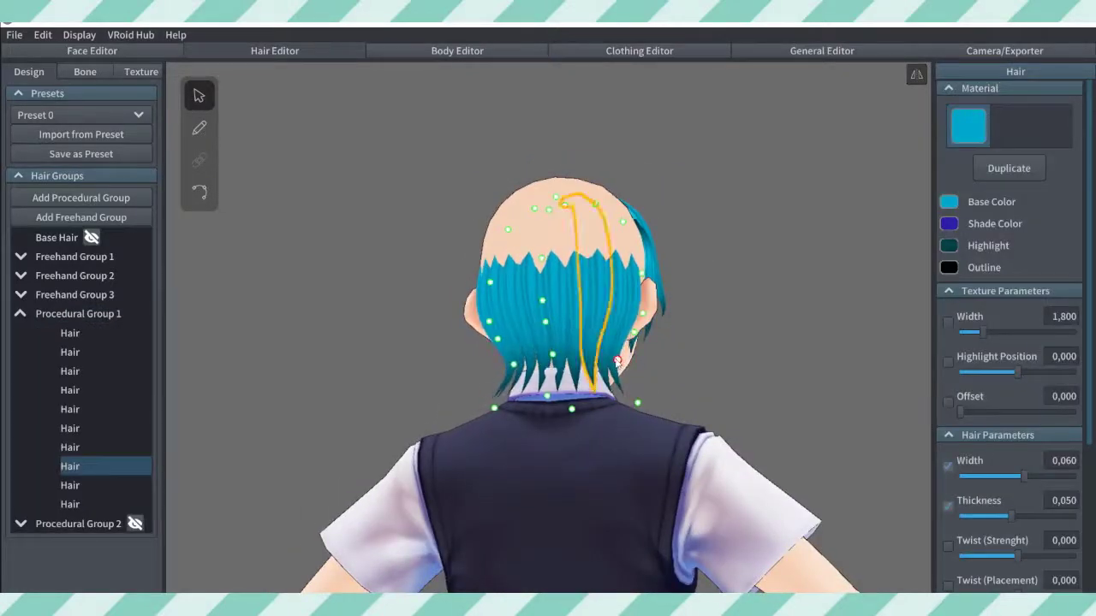
pyautogui.moveTo(617, 361); pyautogui.dragTo(587, 387, button='right')
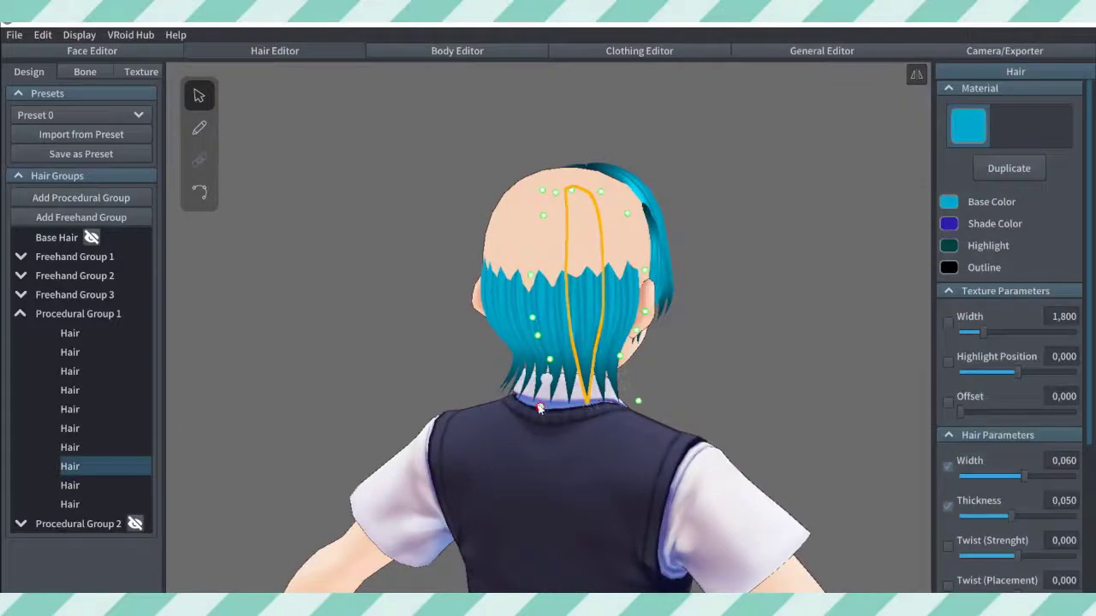
pyautogui.click(681, 362)
pyautogui.moveTo(682, 362); pyautogui.dragTo(766, 363, button='right')
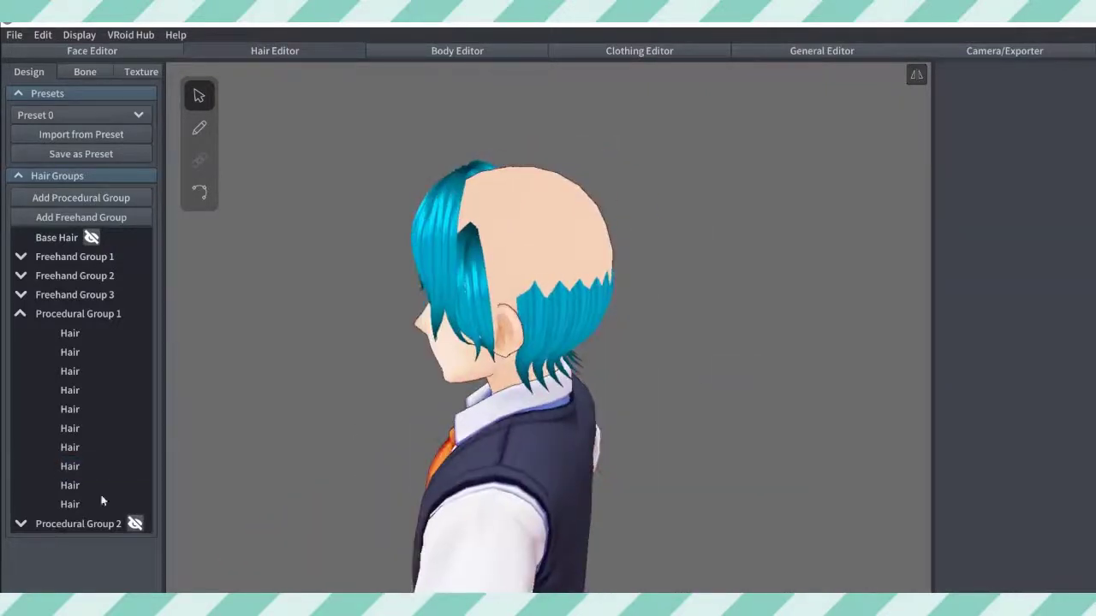
# Step: Show Procedural Group 2 and raise its lower guide points so the back hair is shorter and its tips flare outward
pyautogui.click(135, 523)
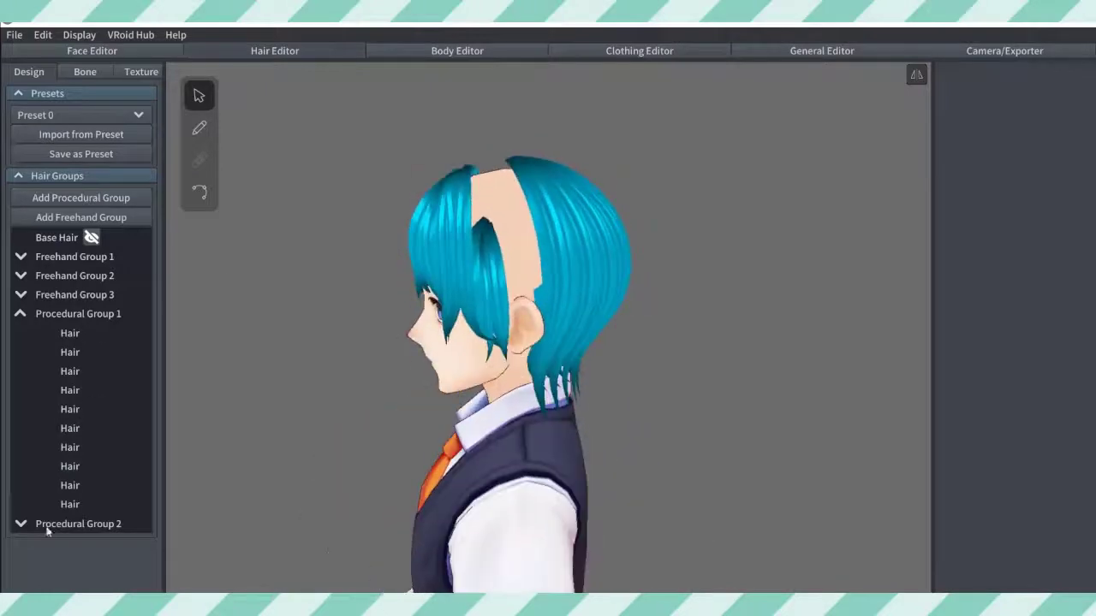
pyautogui.click(75, 529)
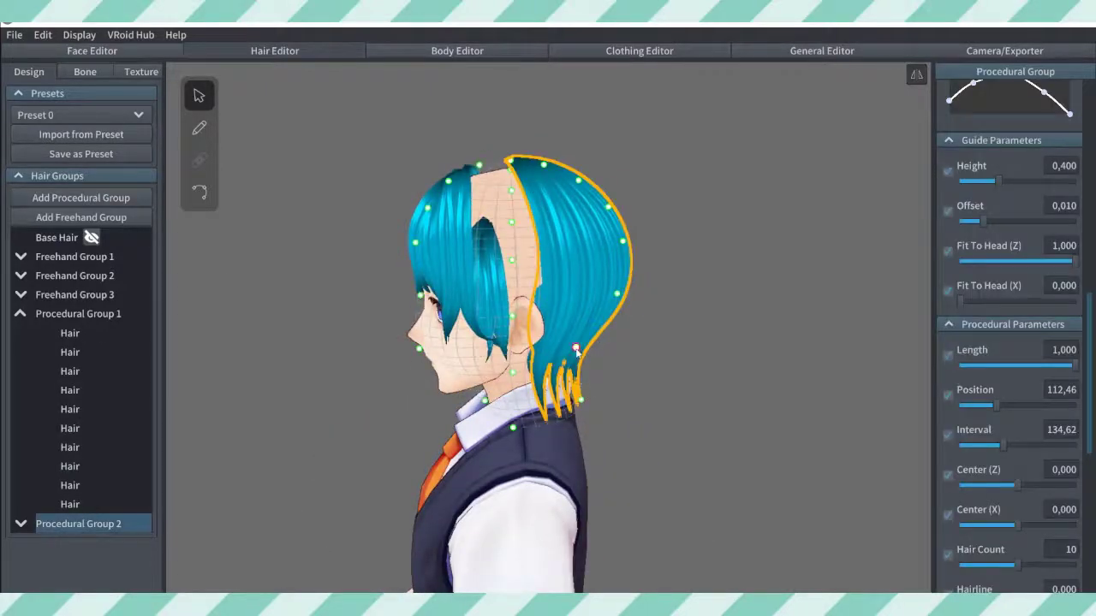
pyautogui.moveTo(576, 349); pyautogui.dragTo(597, 324)
pyautogui.moveTo(580, 399); pyautogui.dragTo(604, 352)
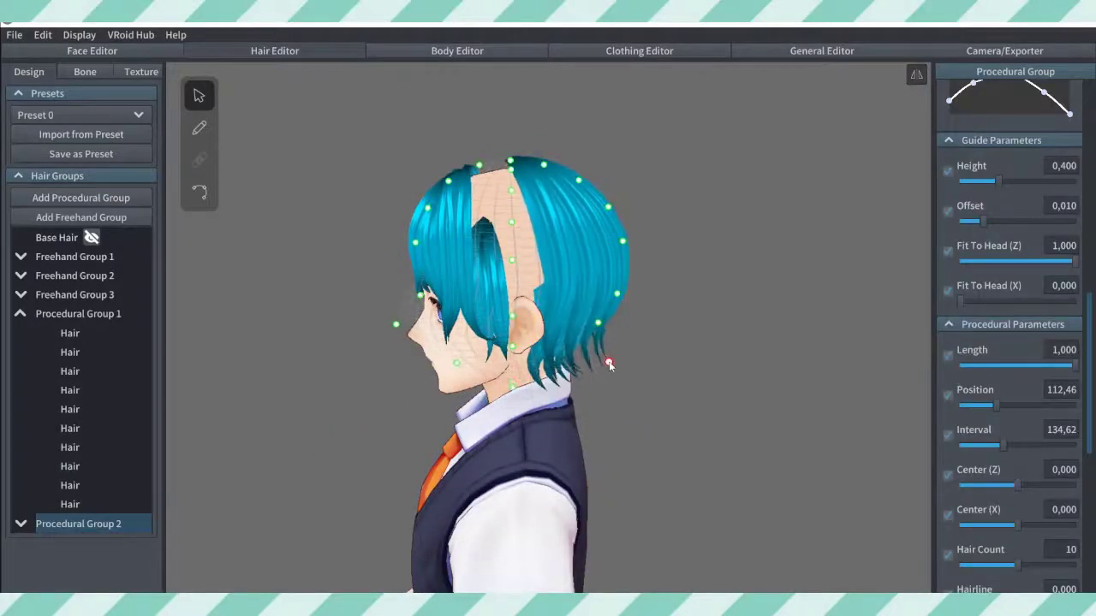
# Step: Set Procedural Group 2's Hair Chunkiness to 0.581 and Hair Chunkiness (1) to 11
pyautogui.moveTo(719, 318); pyautogui.dragTo(573, 313, button='right')
pyautogui.scroll(-6, 979, 325)
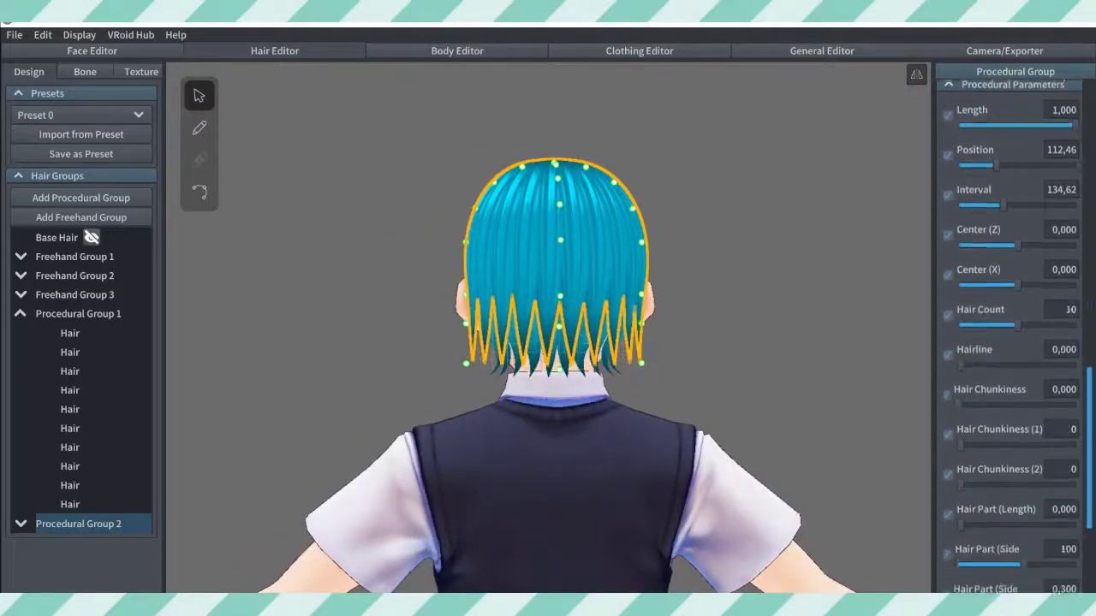
pyautogui.moveTo(962, 291); pyautogui.dragTo(1026, 290)
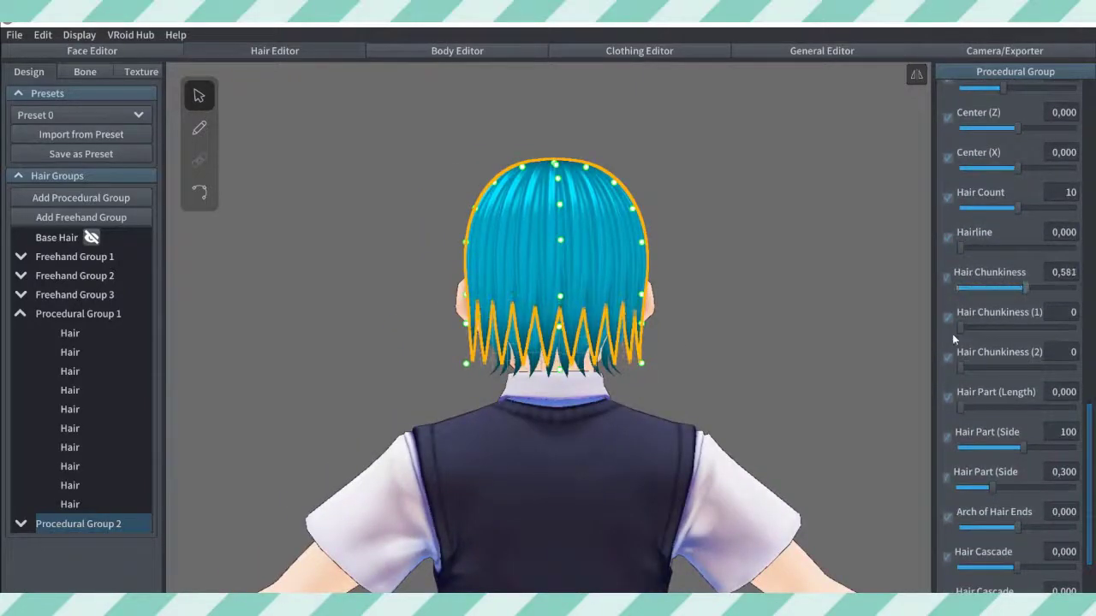
pyautogui.moveTo(959, 328); pyautogui.dragTo(973, 328)
pyautogui.click(755, 312)
pyautogui.moveTo(754, 312); pyautogui.dragTo(676, 308, button='right')
# Step: Refine Procedural Group 2's guide so its tips flare farther out at the nape, checking the shape from both sides
pyautogui.click(78, 524)
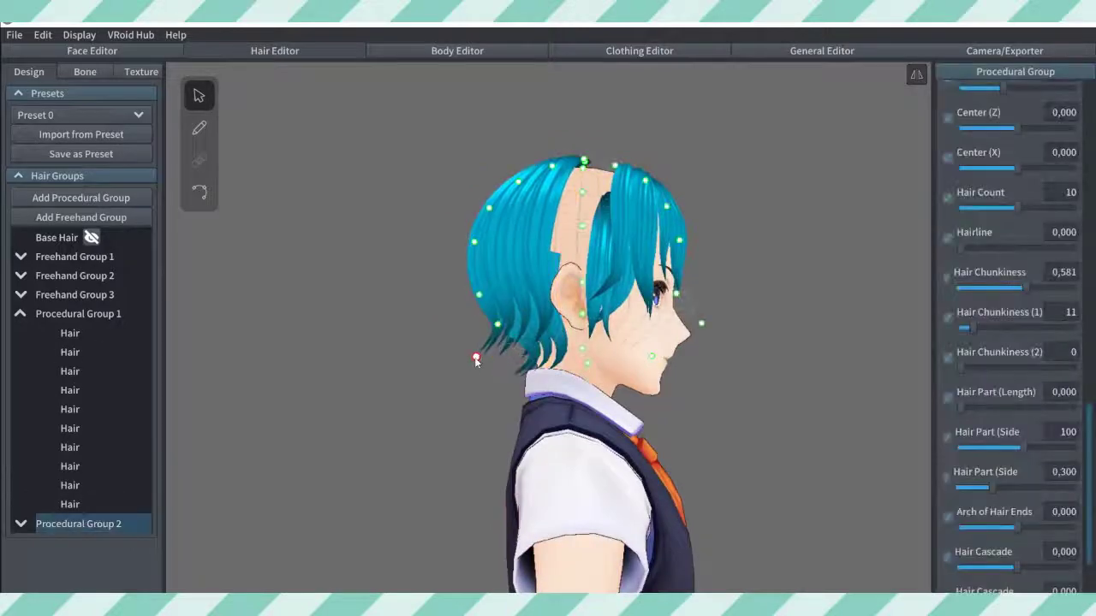
pyautogui.moveTo(476, 360); pyautogui.dragTo(653, 387, button='right')
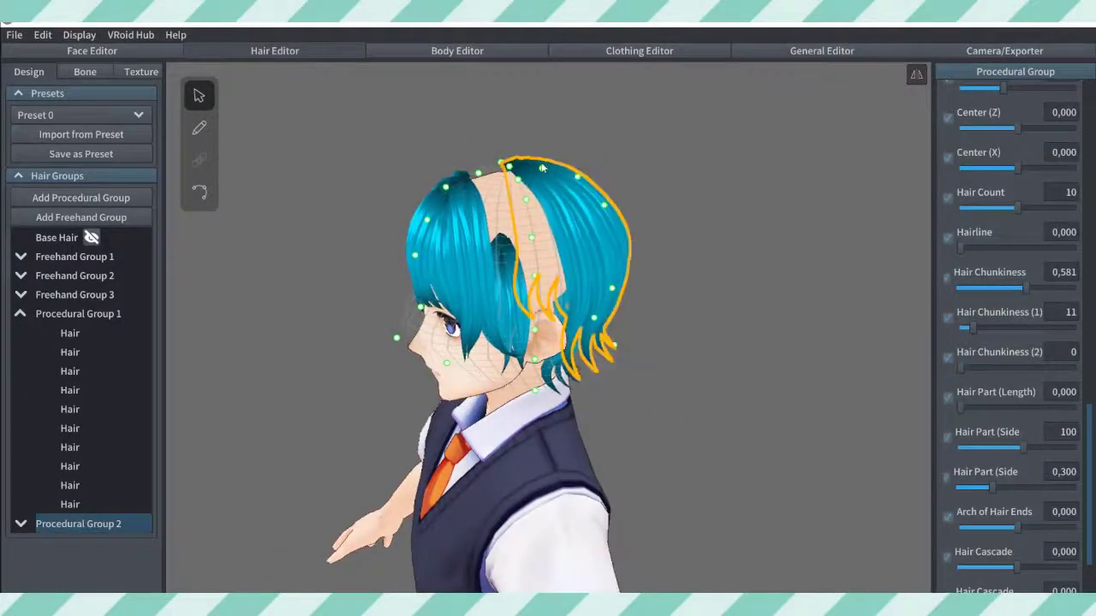
pyautogui.click(387, 236)
pyautogui.moveTo(411, 240); pyautogui.dragTo(659, 231, button='right')
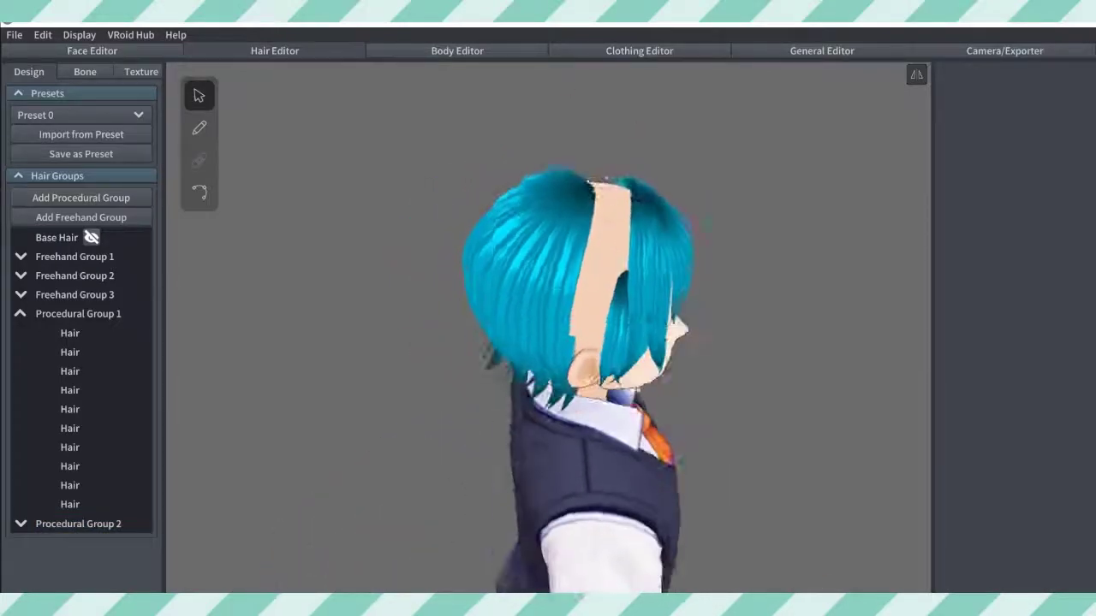
pyautogui.moveTo(588, 181); pyautogui.dragTo(607, 237, button='right')
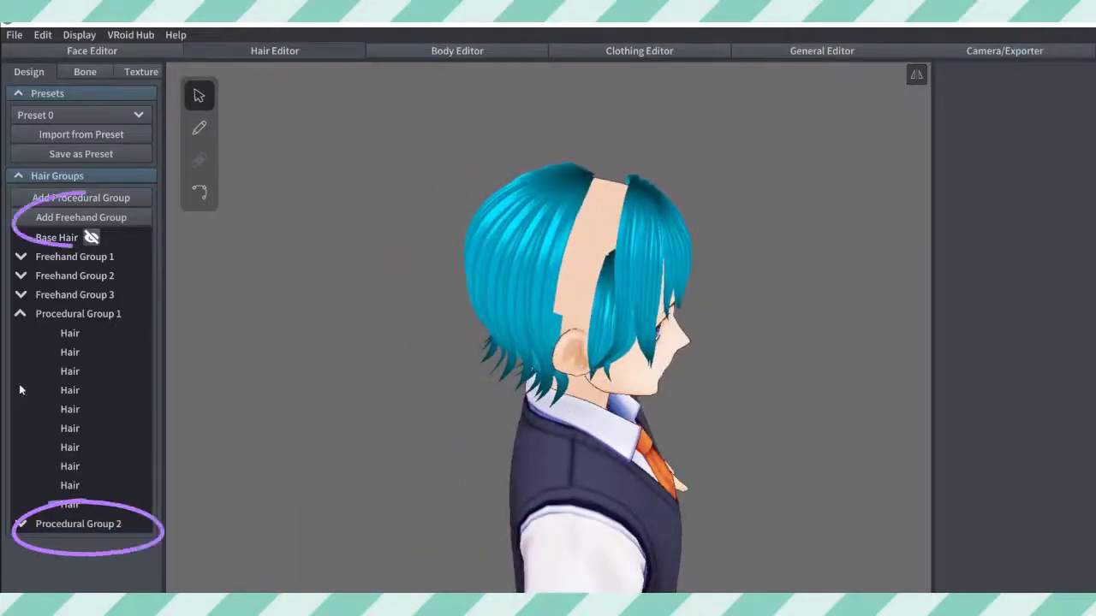
# Step: Add a fourth freehand group and draw mirrored strands at width 0.038 across the bare gap between the back hair and bangs
pyautogui.click(57, 523)
pyautogui.click(81, 217)
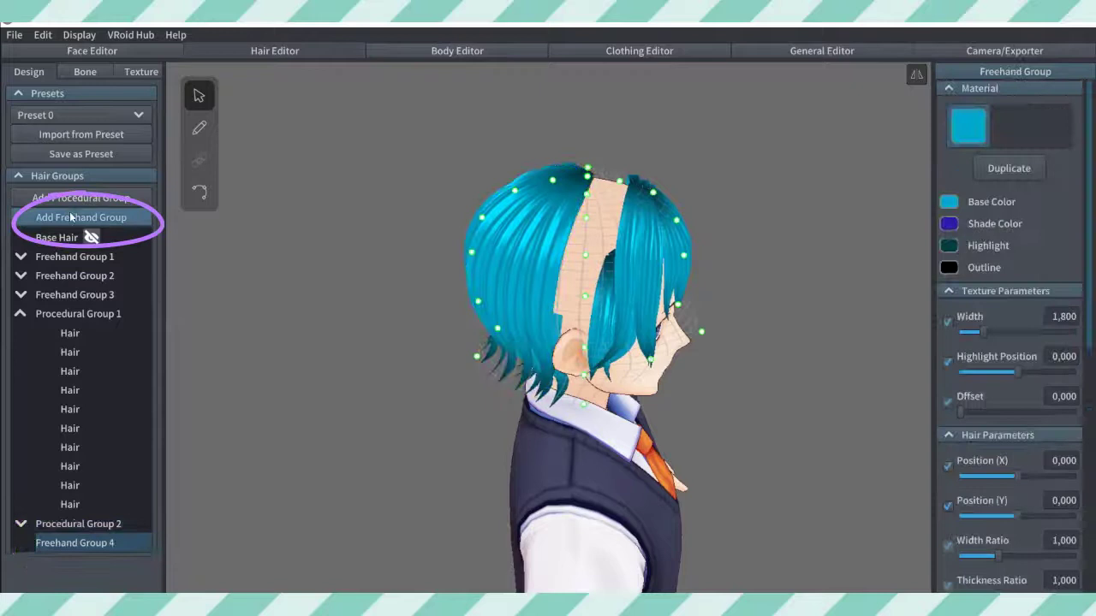
pyautogui.click(197, 128)
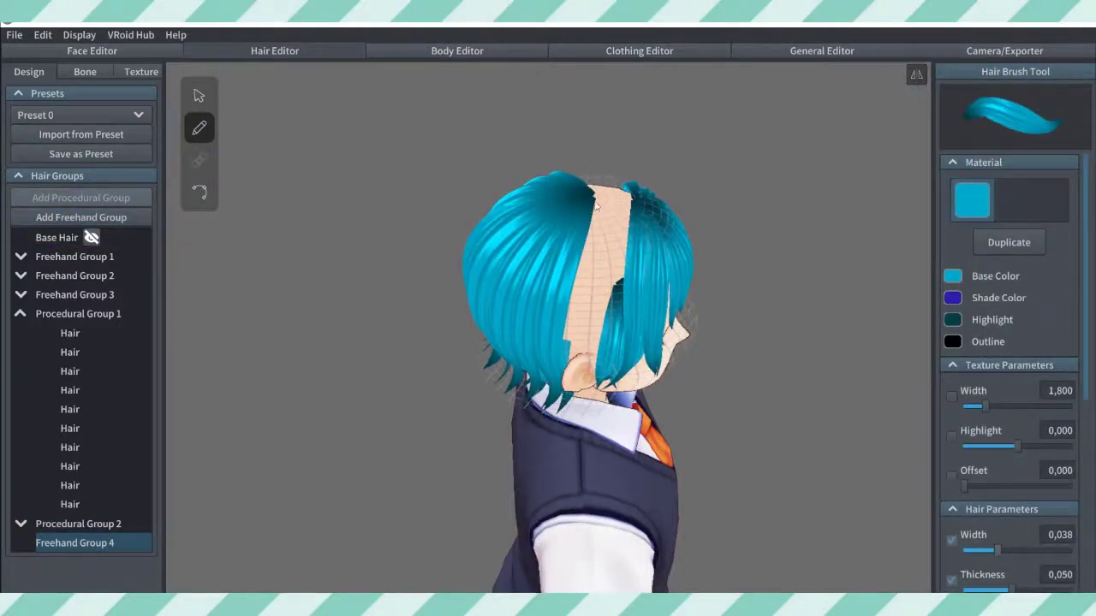
pyautogui.moveTo(597, 205)
pyautogui.mouseDown()
pyautogui.moveTo(572, 304)
pyautogui.moveTo(578, 368)
pyautogui.mouseUp()
pyautogui.moveTo(596, 238)
pyautogui.mouseDown()
pyautogui.moveTo(615, 295)
pyautogui.moveTo(586, 402)
pyautogui.mouseUp()
pyautogui.moveTo(618, 257); pyautogui.dragTo(623, 317)
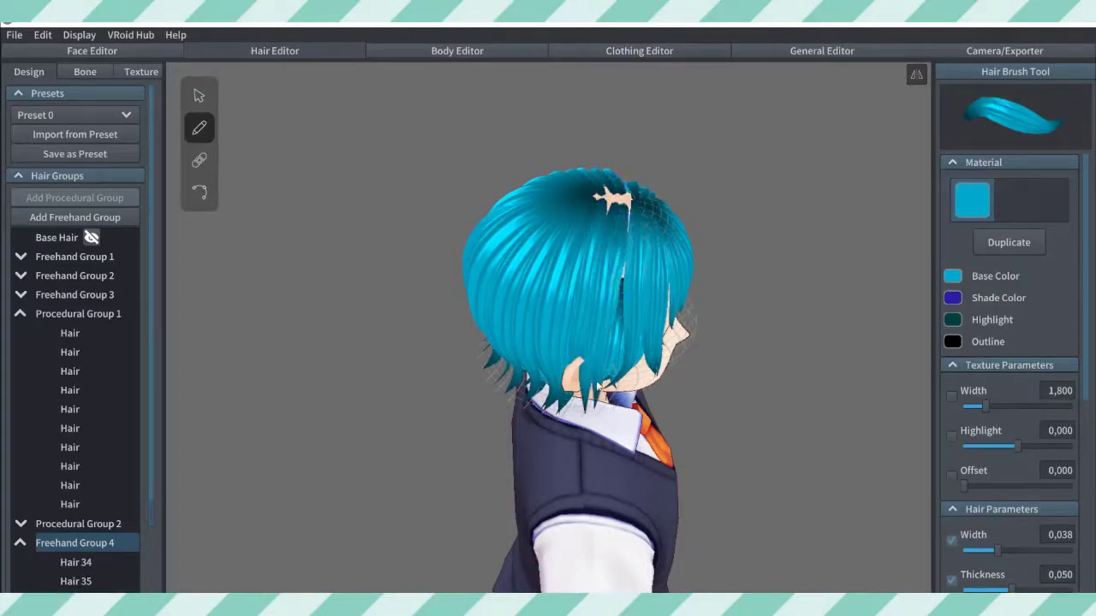
pyautogui.moveTo(585, 283); pyautogui.dragTo(652, 268, button='right')
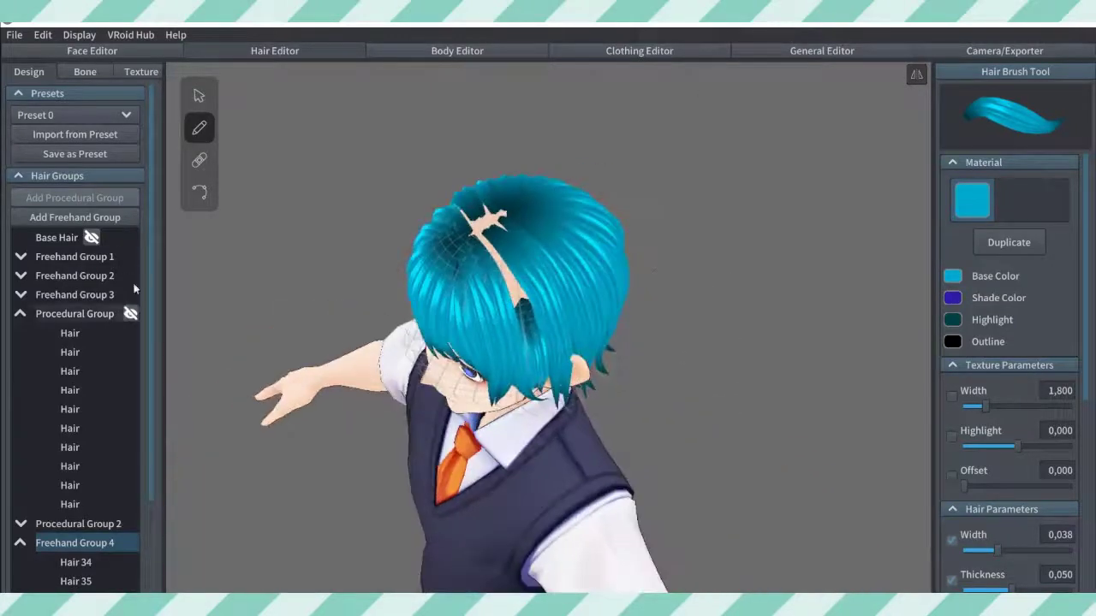
pyautogui.moveTo(501, 317); pyautogui.dragTo(545, 396)
pyautogui.click(43, 35)
pyautogui.click(55, 53)
# Step: Draw a mirrored strand from the crown down toward the ear to fill the remaining gap behind the bangs
pyautogui.moveTo(484, 238); pyautogui.dragTo(548, 400)
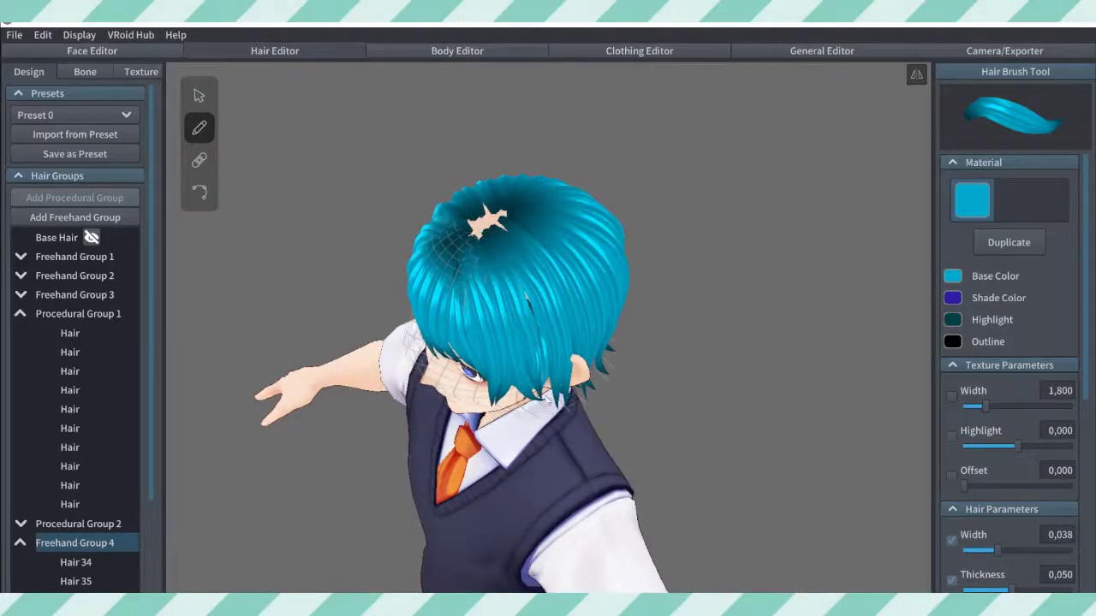
# Step: Pull the strand roots together with the Control Point tool to cover the bare crown, then check the strand before the ear
pyautogui.click(213, 195)
pyautogui.moveTo(547, 257); pyautogui.dragTo(638, 304, button='right')
pyautogui.click(609, 330)
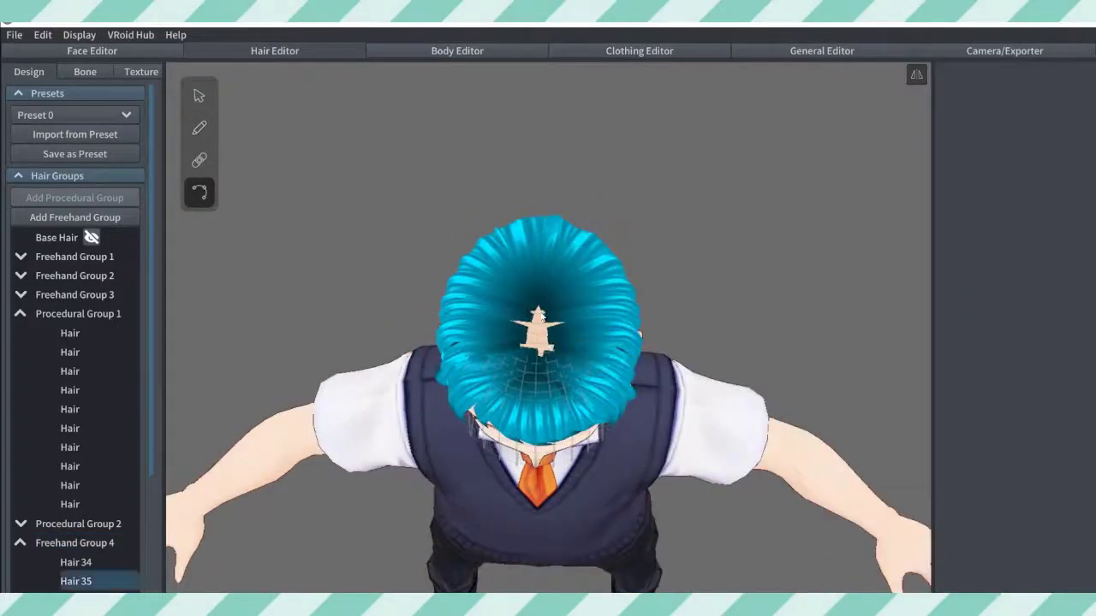
pyautogui.click(562, 325)
pyautogui.click(551, 336)
pyautogui.click(538, 337)
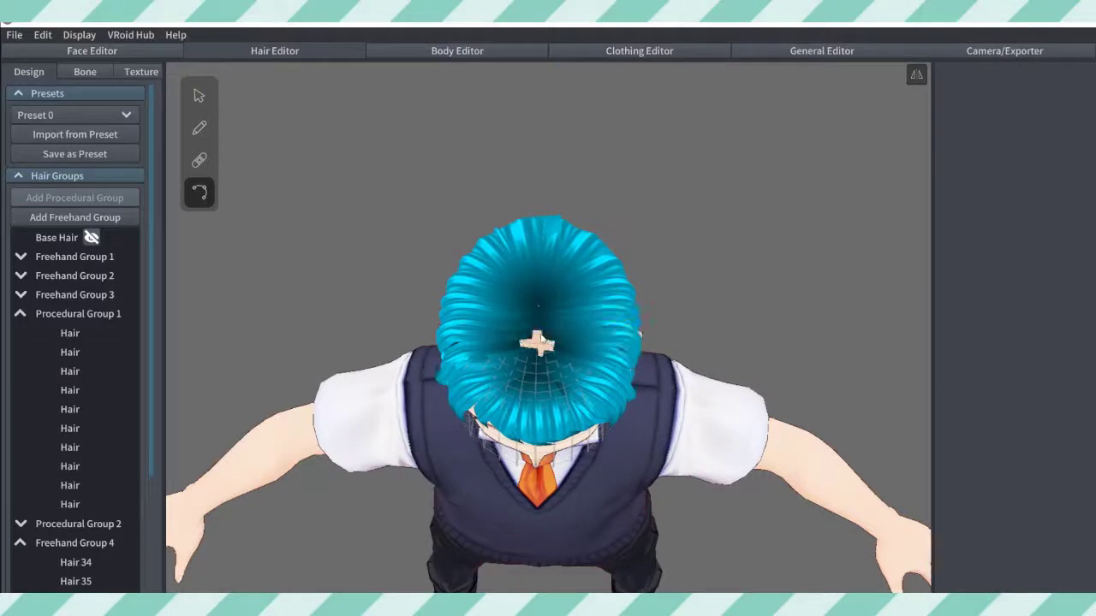
pyautogui.click(547, 360)
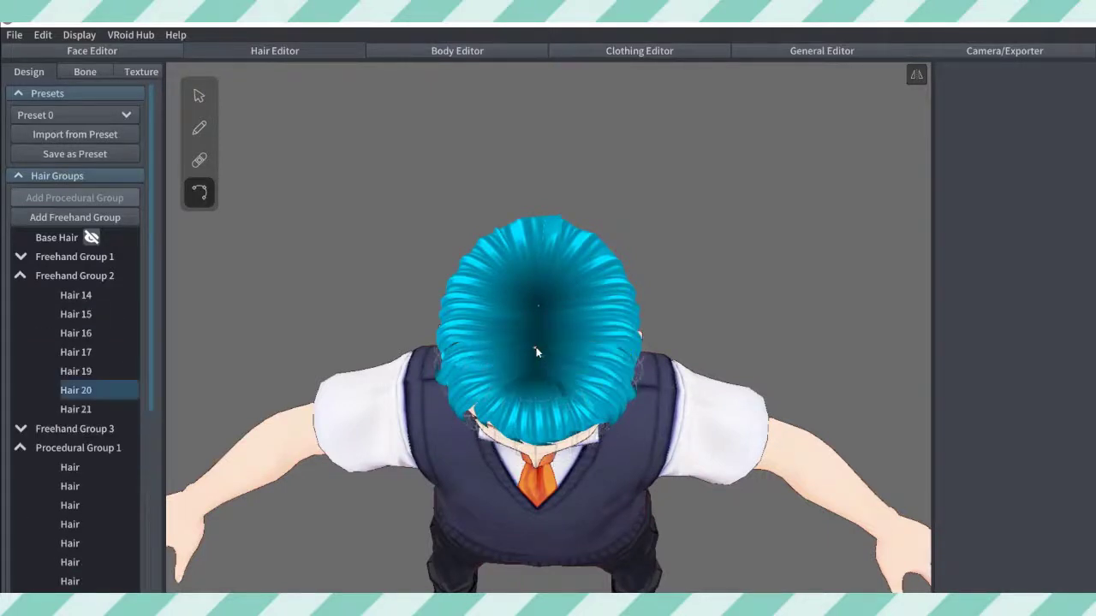
pyautogui.click(538, 354)
pyautogui.click(533, 362)
pyautogui.moveTo(625, 374); pyautogui.dragTo(601, 246)
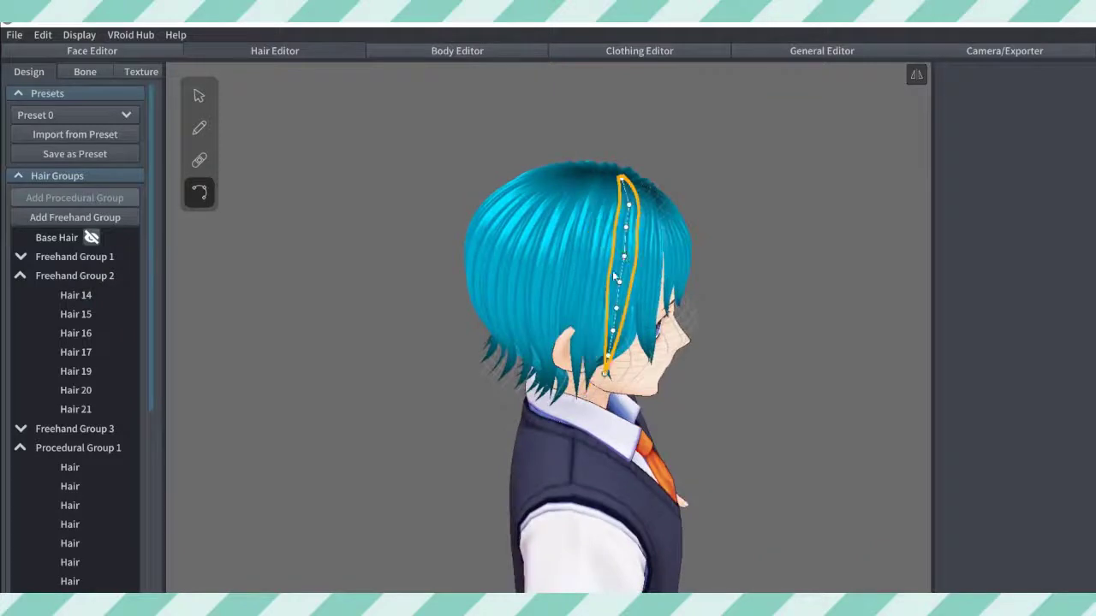
pyautogui.moveTo(629, 226)
pyautogui.mouseDown(button='right')
pyautogui.moveTo(711, 340)
pyautogui.moveTo(727, 337)
pyautogui.moveTo(709, 341)
pyautogui.mouseUp(button='right')
# Step: Select Freehand Group 4 and reshape its guide so the side strands are shorter and flare outward over the ears
pyautogui.scroll(-4, 72, 462)
pyautogui.click(48, 389)
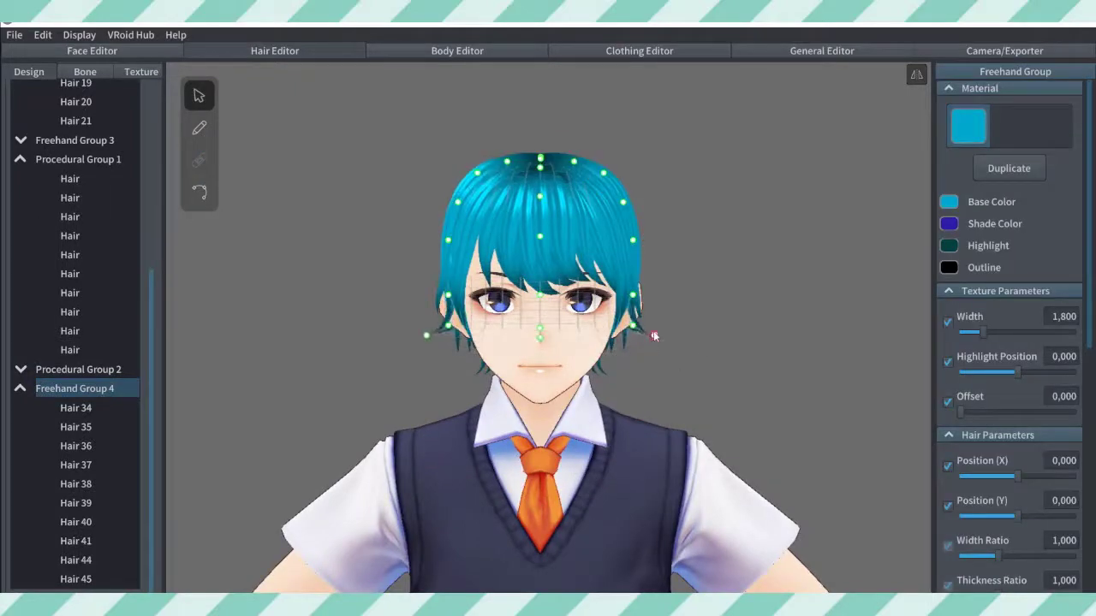
pyautogui.moveTo(629, 360); pyautogui.dragTo(625, 299)
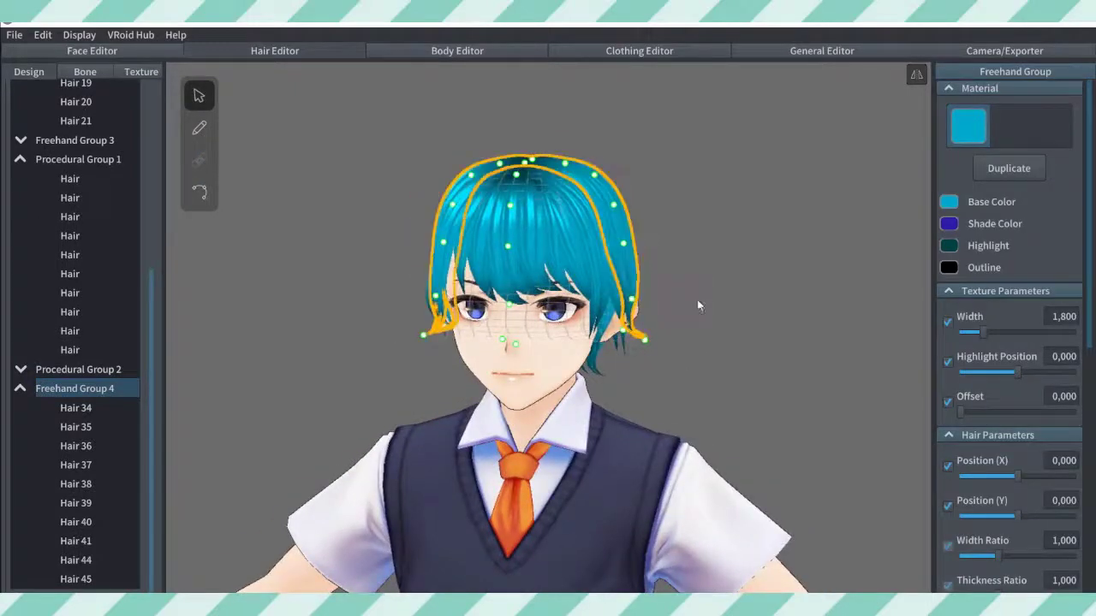
pyautogui.moveTo(699, 306); pyautogui.dragTo(548, 109)
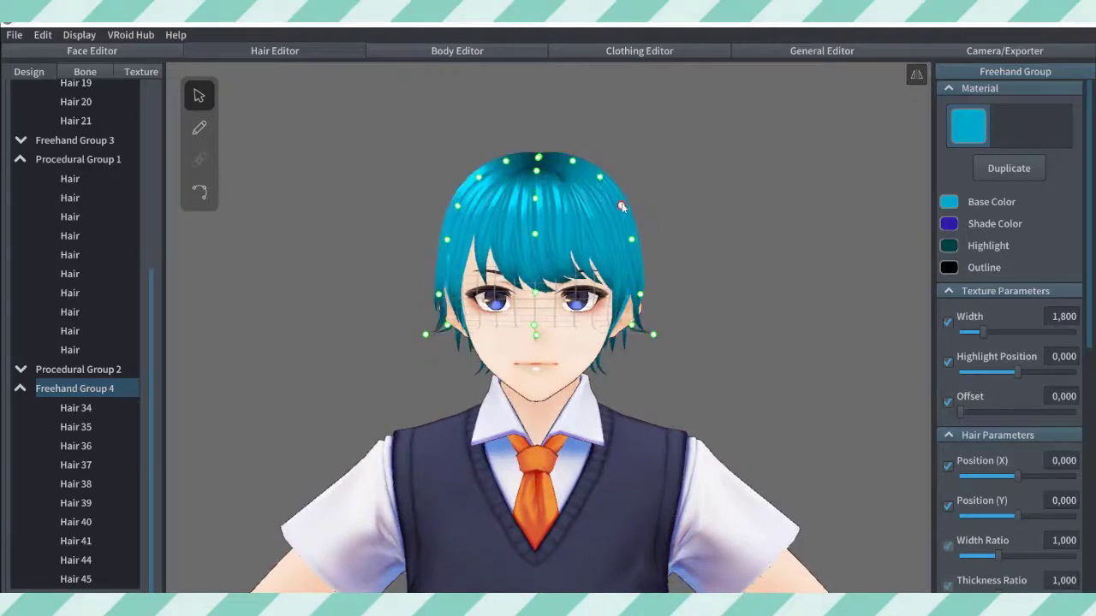
pyautogui.moveTo(706, 275); pyautogui.dragTo(645, 311)
pyautogui.moveTo(645, 312)
pyautogui.mouseDown(button='right')
pyautogui.moveTo(776, 297)
pyautogui.moveTo(712, 295)
pyautogui.mouseUp(button='right')
# Step: Collapse Freehand Group 4, Procedural Group 1 and Freehand Group 2, then add a fifth freehand group
pyautogui.click(127, 389)
pyautogui.click(76, 579)
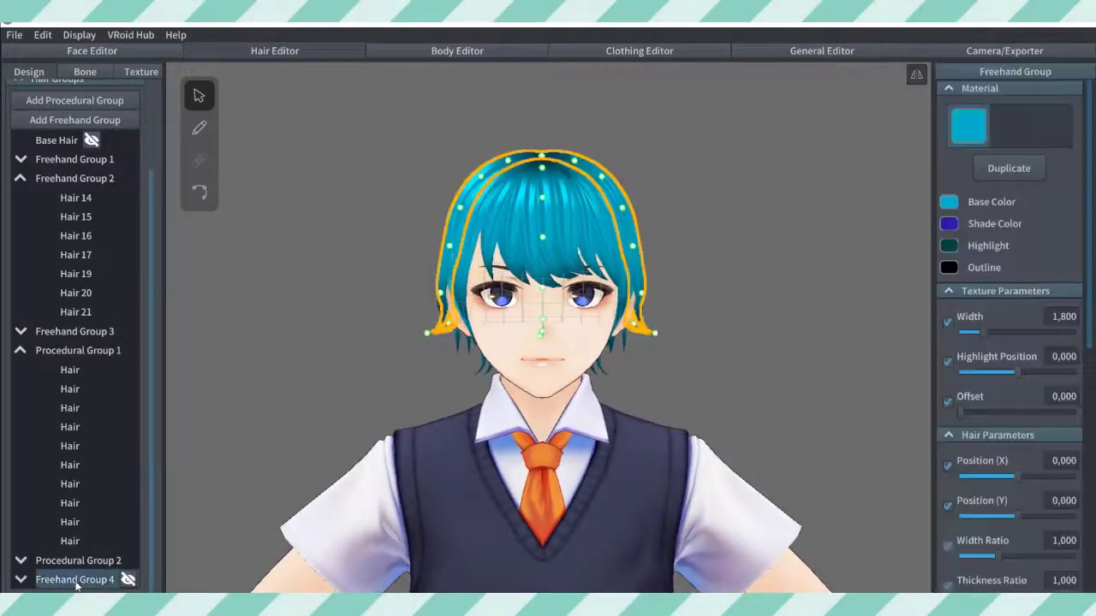
pyautogui.click(21, 351)
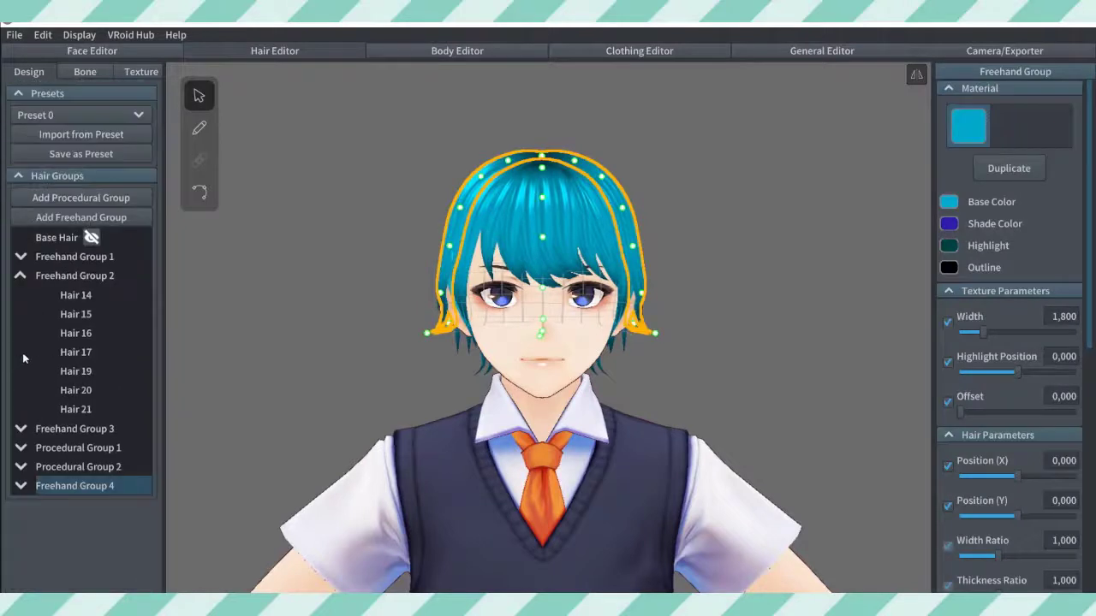
pyautogui.click(20, 276)
pyautogui.click(74, 255)
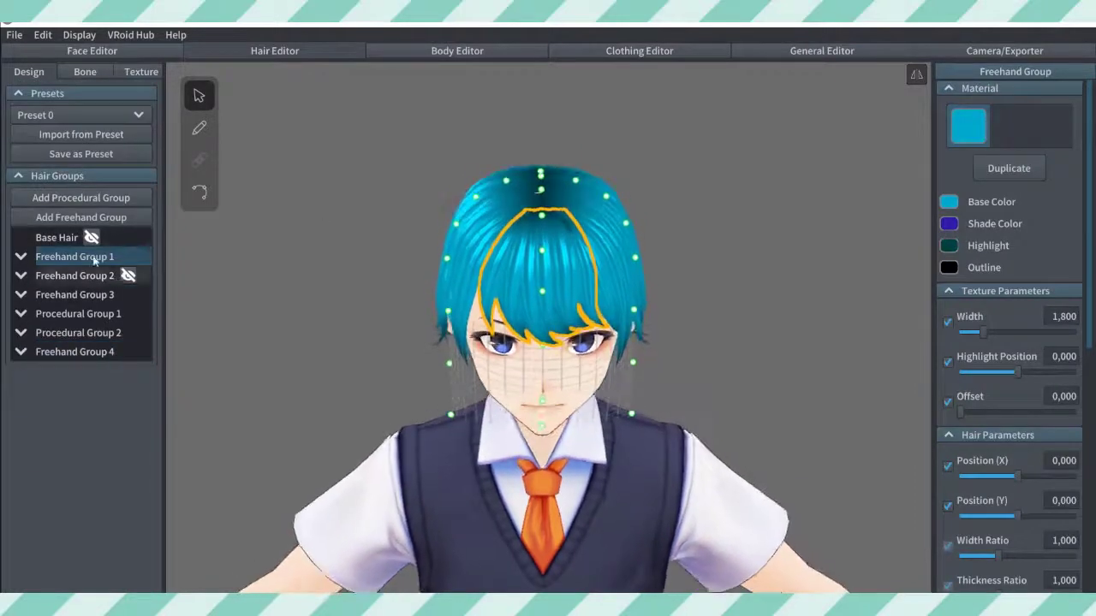
pyautogui.click(98, 218)
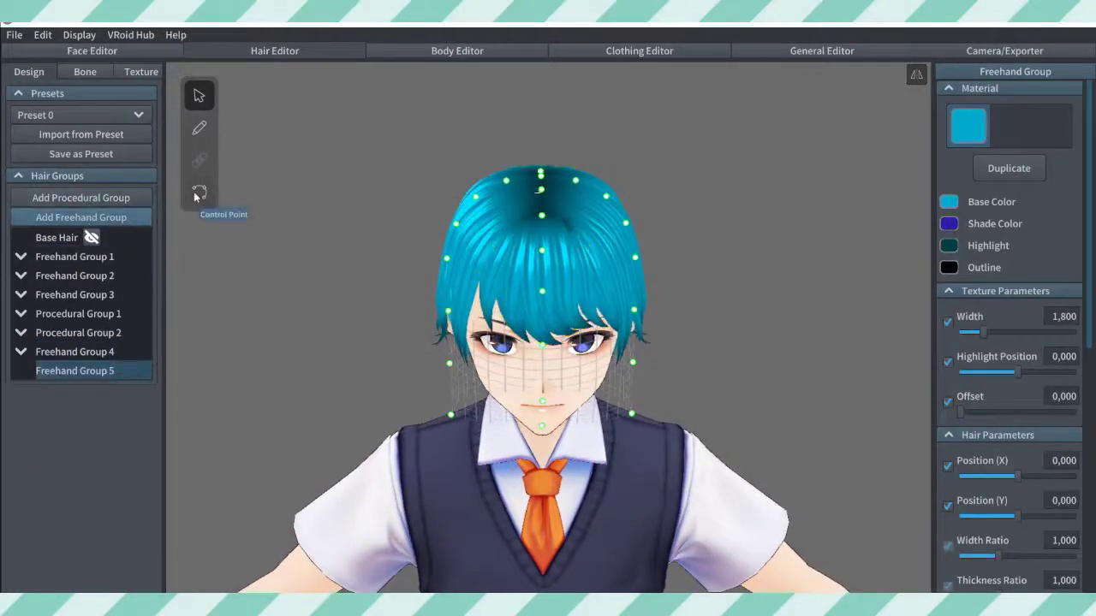
# Step: Set Freehand Group 5's guide offset to 0,031 and draw a first strand from the crown over the bangs
pyautogui.scroll(-10, 1071, 472)
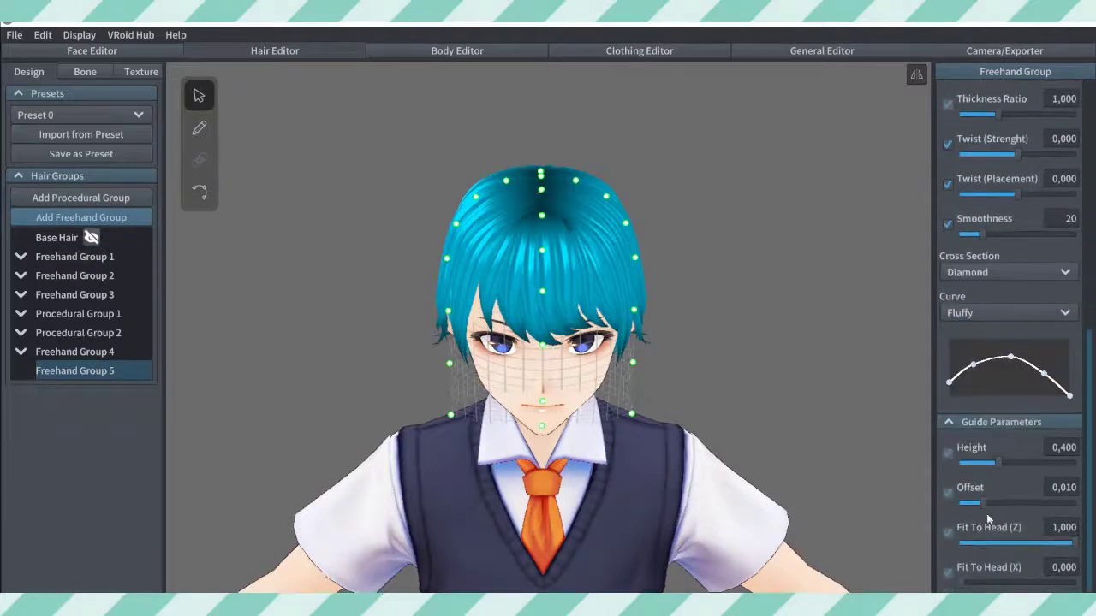
pyautogui.moveTo(983, 505); pyautogui.dragTo(1029, 502)
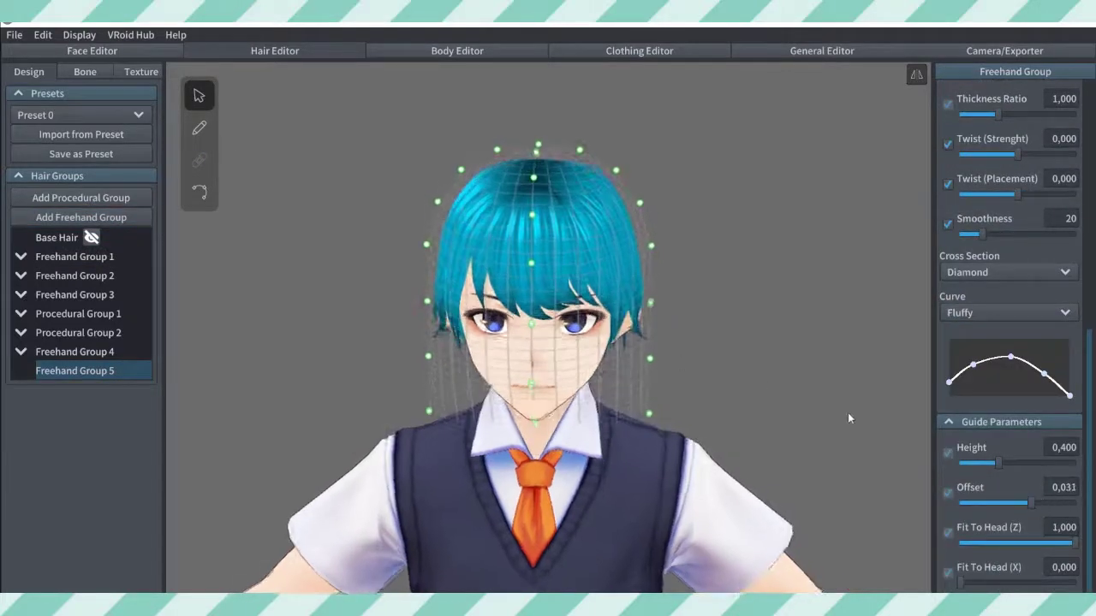
pyautogui.click(199, 128)
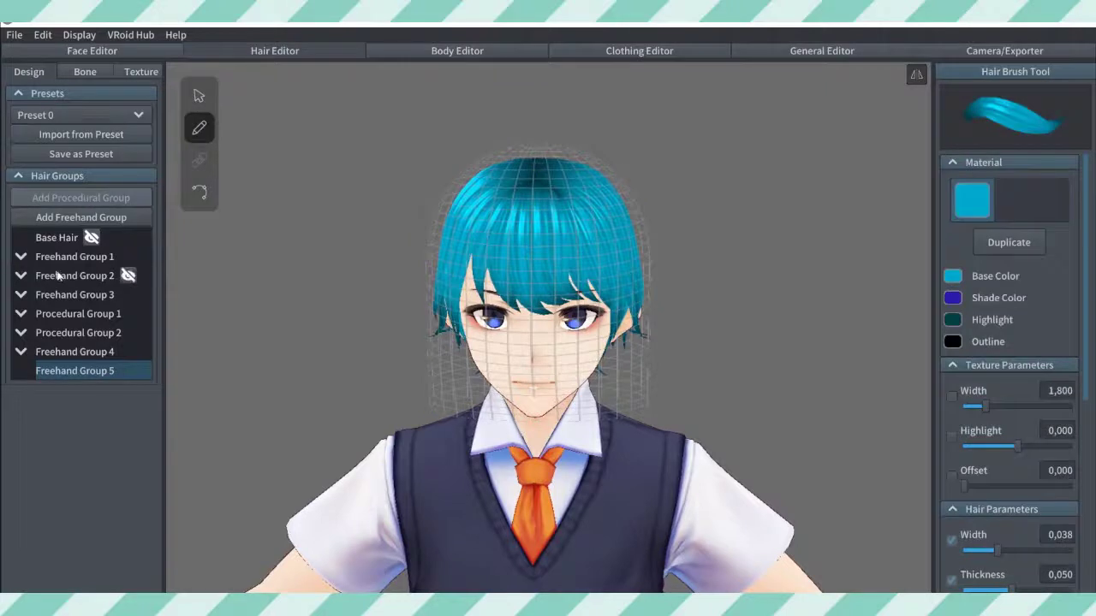
pyautogui.moveTo(472, 256); pyautogui.dragTo(459, 308)
pyautogui.hotkey('ctrl', 'z')
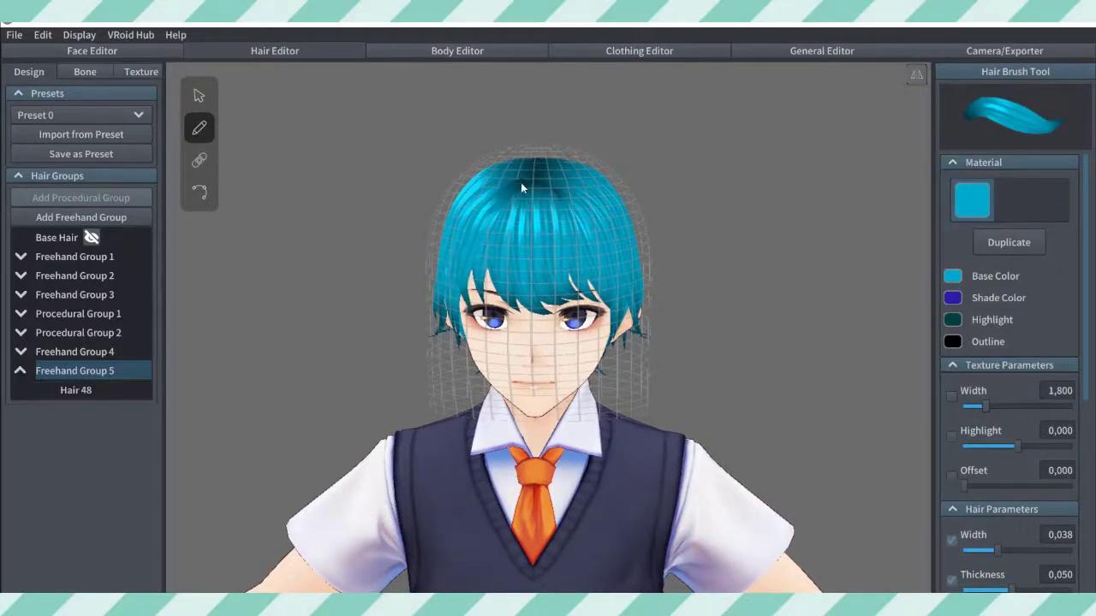
# Step: Draw more strands from the crown across the bangs toward both temples with the hair brush width at 0,021
pyautogui.moveTo(519, 214); pyautogui.dragTo(481, 306)
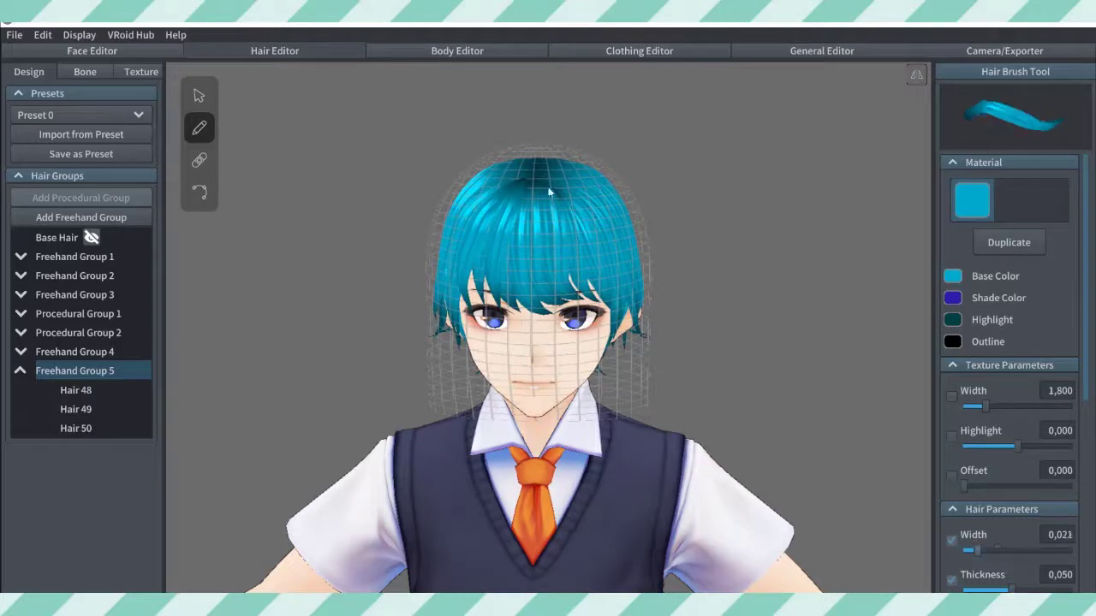
pyautogui.moveTo(548, 192); pyautogui.dragTo(529, 244)
pyautogui.moveTo(532, 182)
pyautogui.mouseDown()
pyautogui.moveTo(561, 240)
pyautogui.moveTo(551, 185)
pyautogui.moveTo(553, 277)
pyautogui.mouseUp()
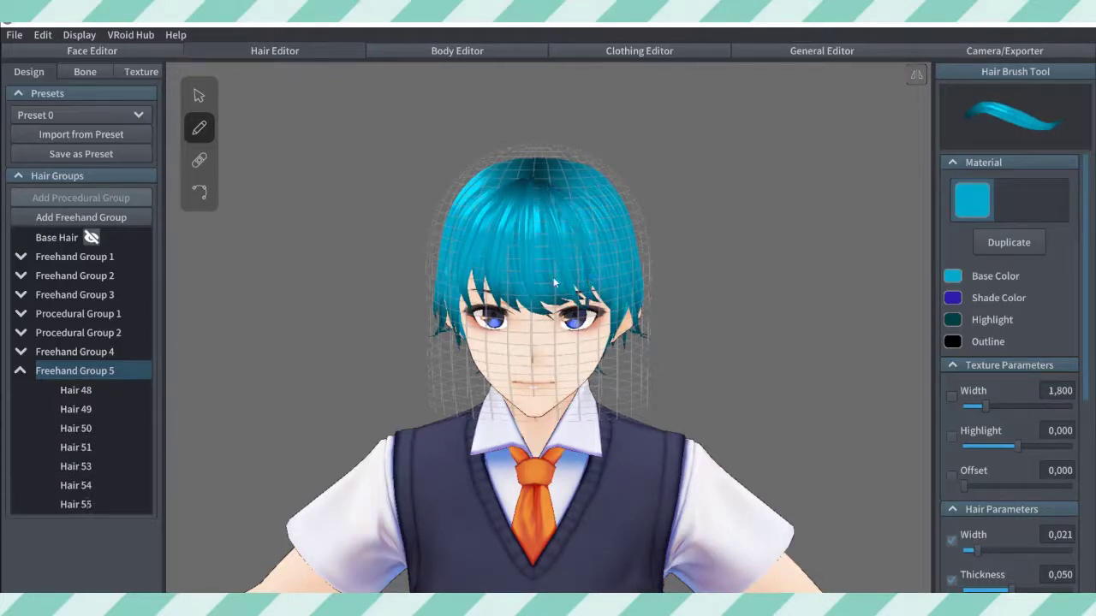
pyautogui.moveTo(539, 176)
pyautogui.mouseDown()
pyautogui.moveTo(604, 301)
pyautogui.moveTo(604, 335)
pyautogui.mouseUp()
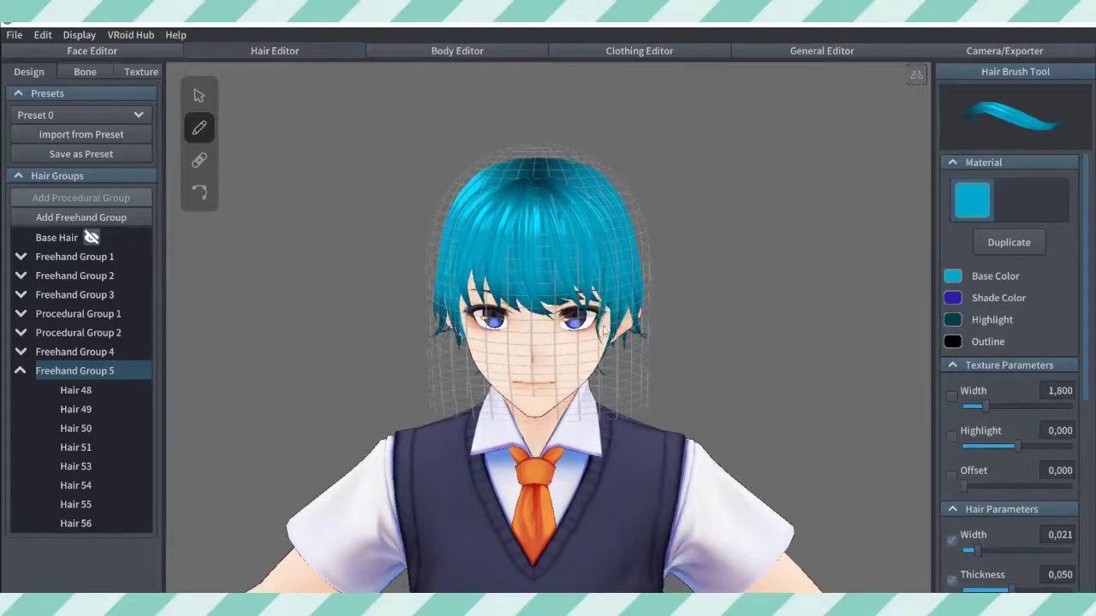
pyautogui.hotkey('ctrl', 'z')
pyautogui.moveTo(537, 177); pyautogui.dragTo(599, 339)
# Step: Reshape the front of Freehand Group 5's guide in side view so the new strands lie closer to the crown and forehead
pyautogui.moveTo(588, 312); pyautogui.dragTo(515, 266, button='right')
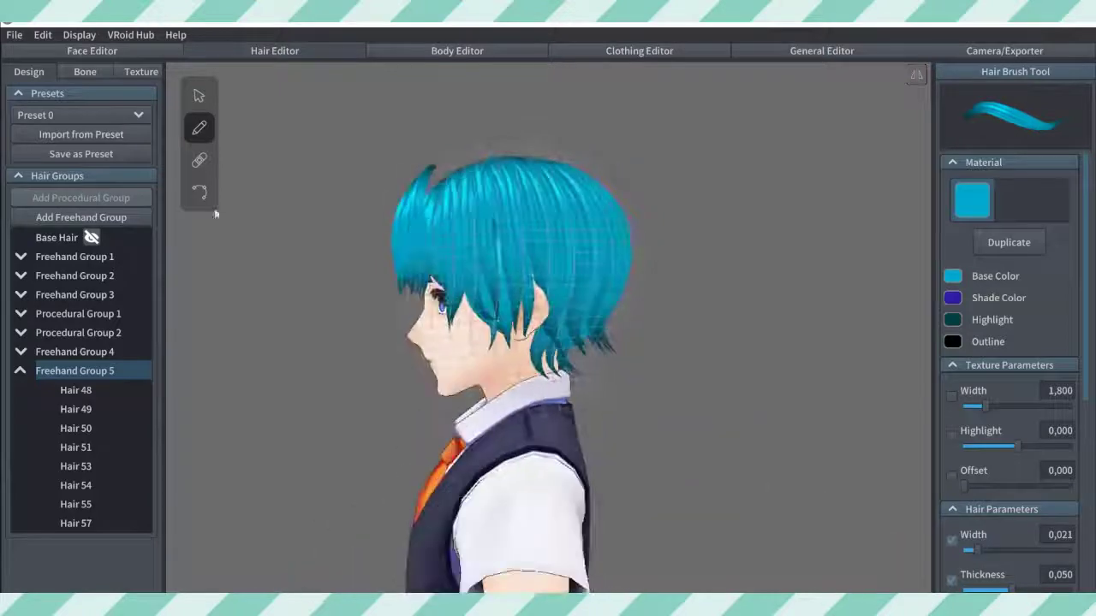
pyautogui.click(200, 193)
pyautogui.click(199, 96)
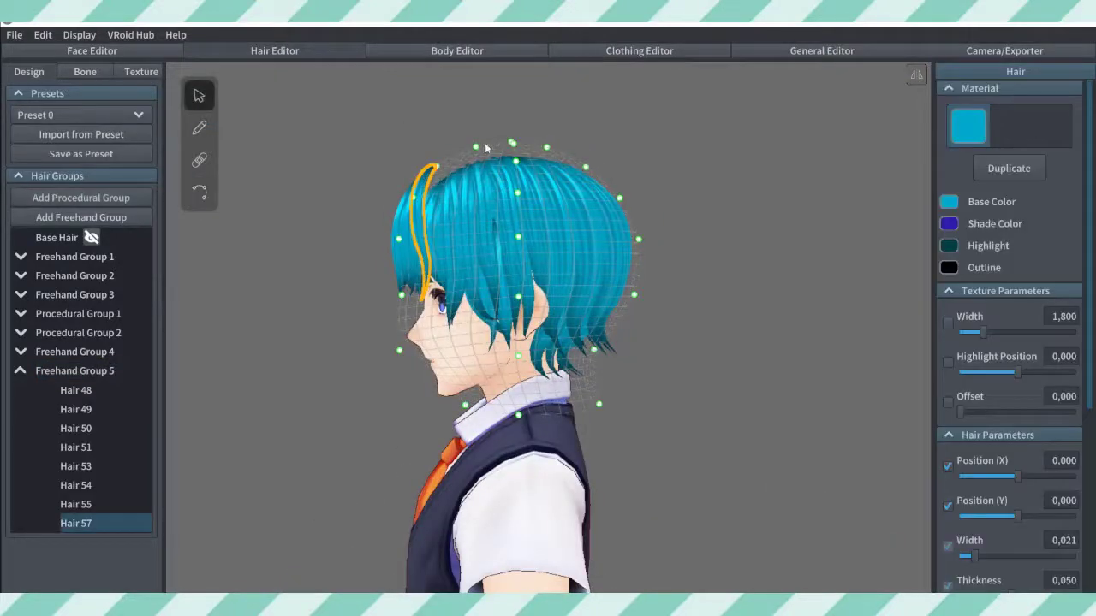
pyautogui.moveTo(476, 147); pyautogui.dragTo(497, 153)
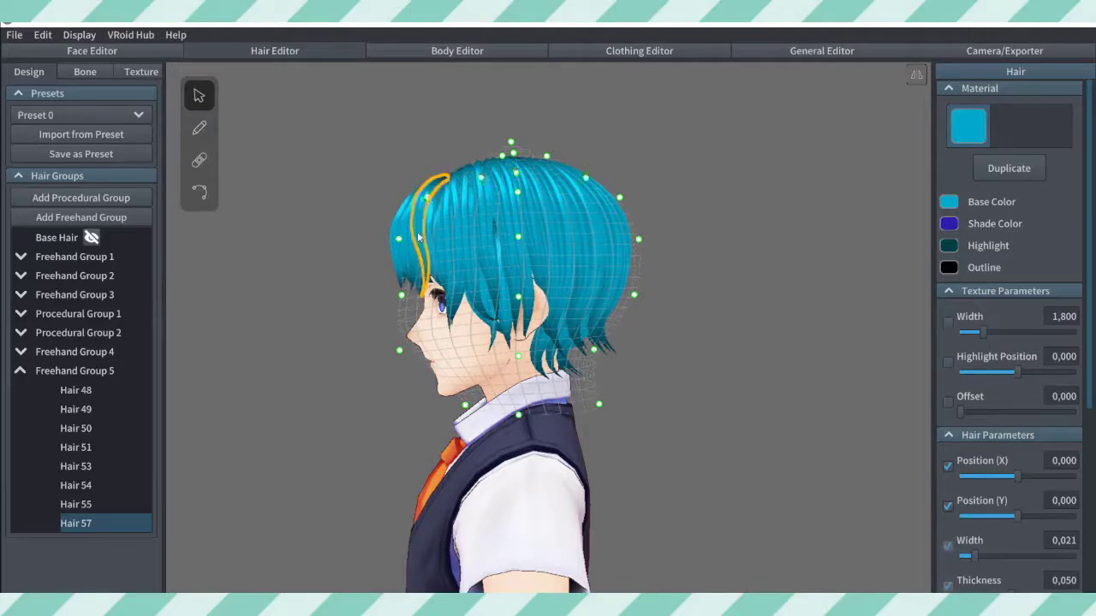
pyautogui.moveTo(418, 238)
pyautogui.mouseDown(button='right')
pyautogui.moveTo(479, 236)
pyautogui.moveTo(436, 244)
pyautogui.mouseUp(button='right')
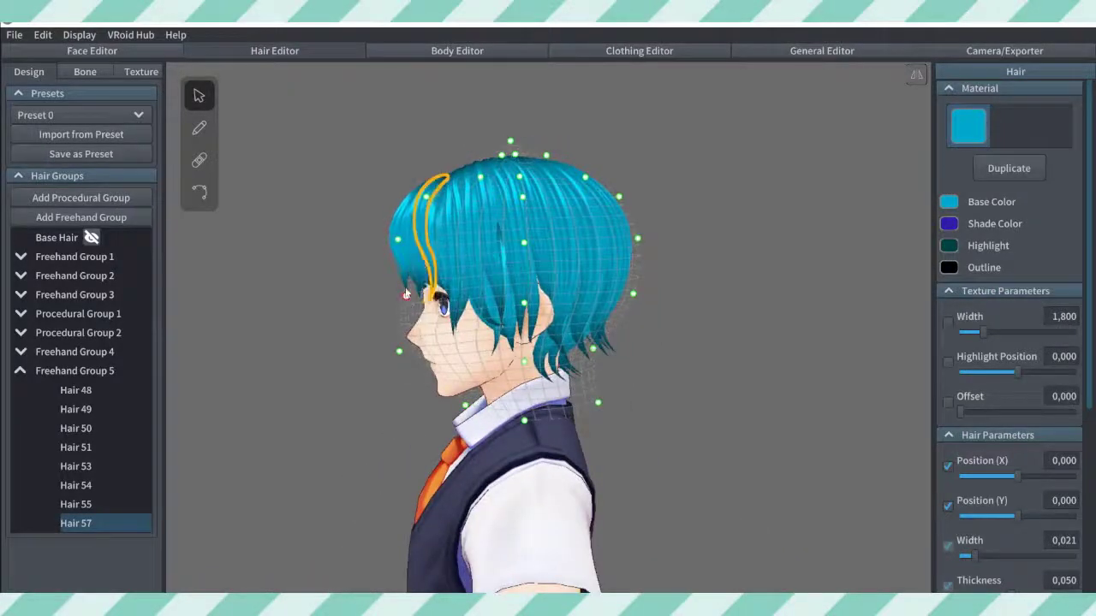
pyautogui.moveTo(398, 239); pyautogui.dragTo(407, 241)
pyautogui.moveTo(434, 198); pyautogui.dragTo(490, 234, button='right')
# Step: Pull the roots of the Freehand Group 5 strands together at the hair parting with the Control Point tool
pyautogui.click(492, 235)
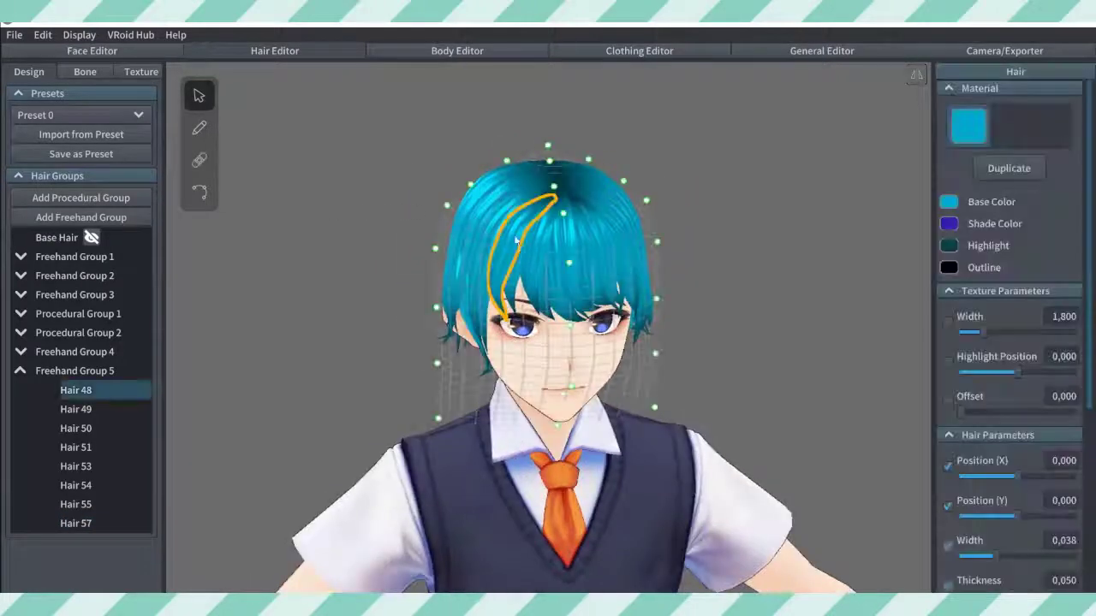
pyautogui.click(200, 193)
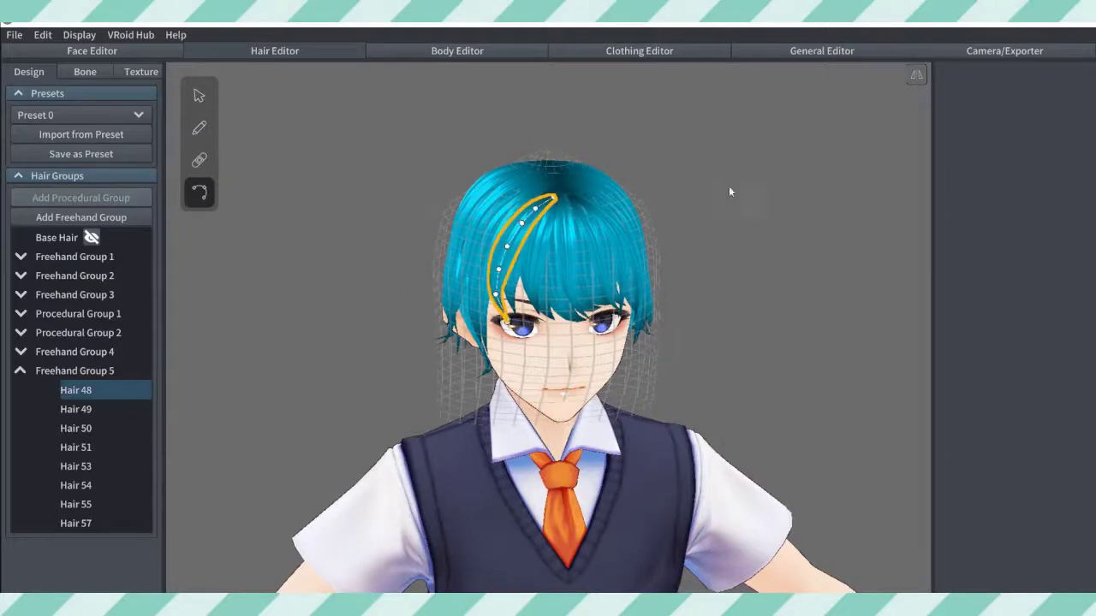
pyautogui.click(758, 222)
pyautogui.moveTo(775, 227)
pyautogui.mouseDown(button='right')
pyautogui.moveTo(728, 238)
pyautogui.moveTo(821, 247)
pyautogui.moveTo(781, 242)
pyautogui.mouseUp(button='right')
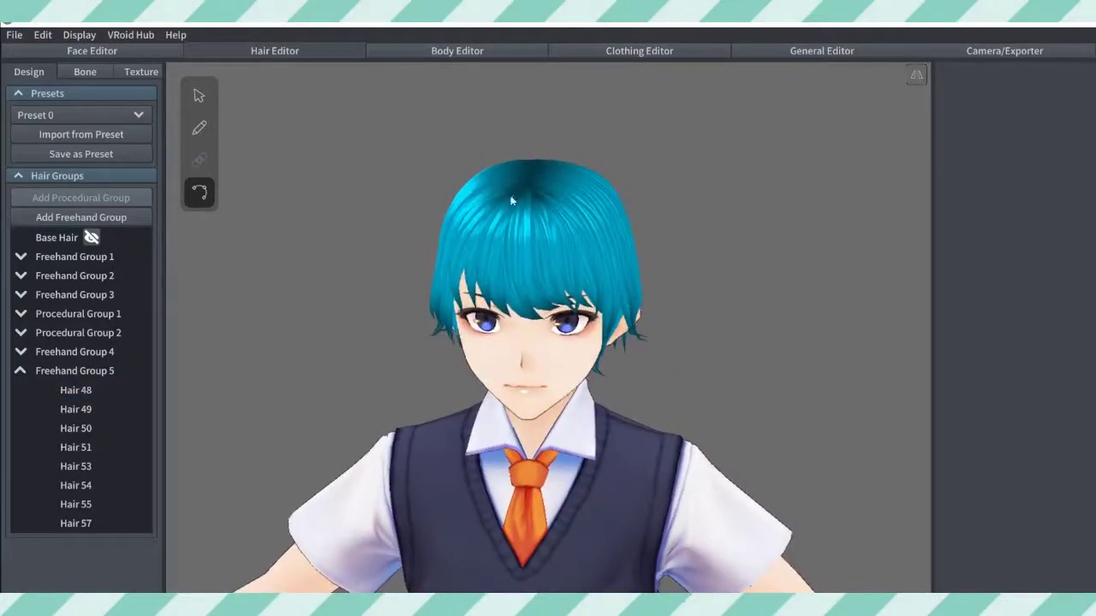
pyautogui.moveTo(511, 200); pyautogui.dragTo(507, 303, button='right')
pyautogui.click(68, 372)
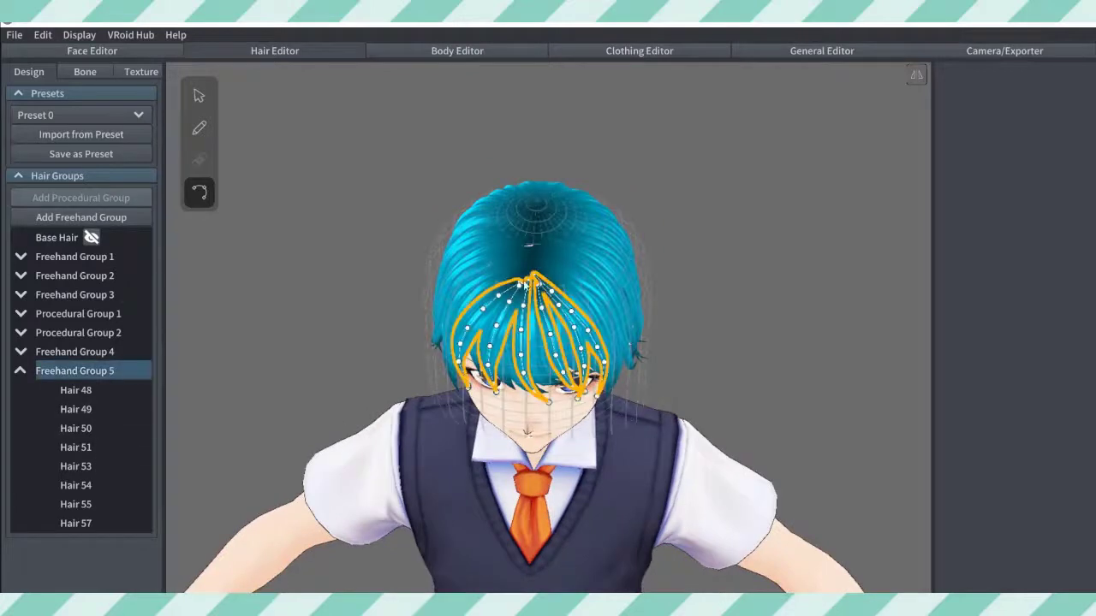
pyautogui.click(519, 286)
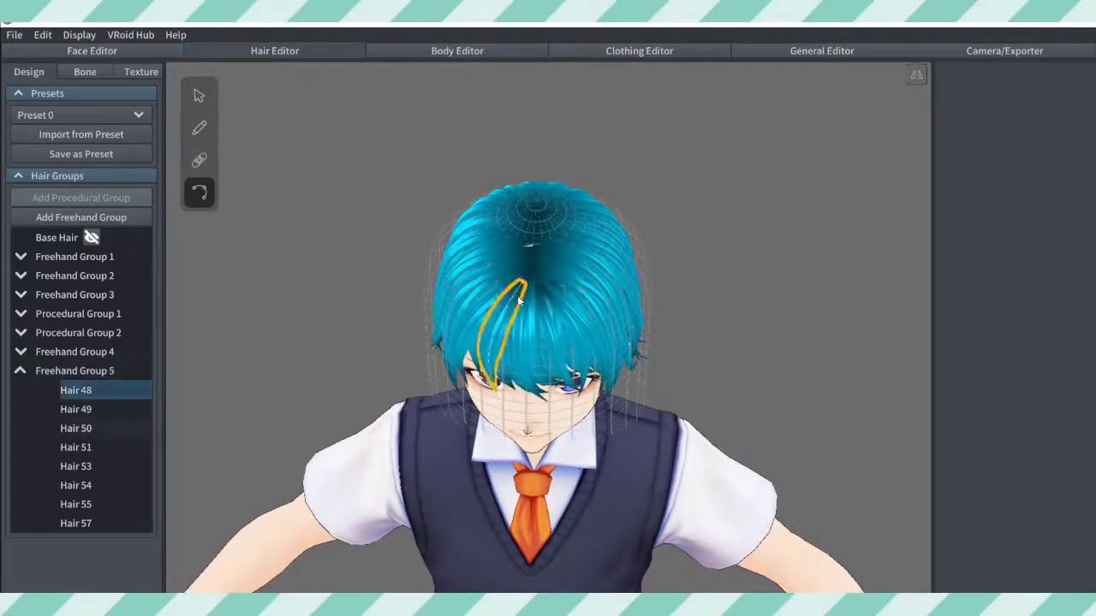
pyautogui.click(524, 286)
pyautogui.click(529, 283)
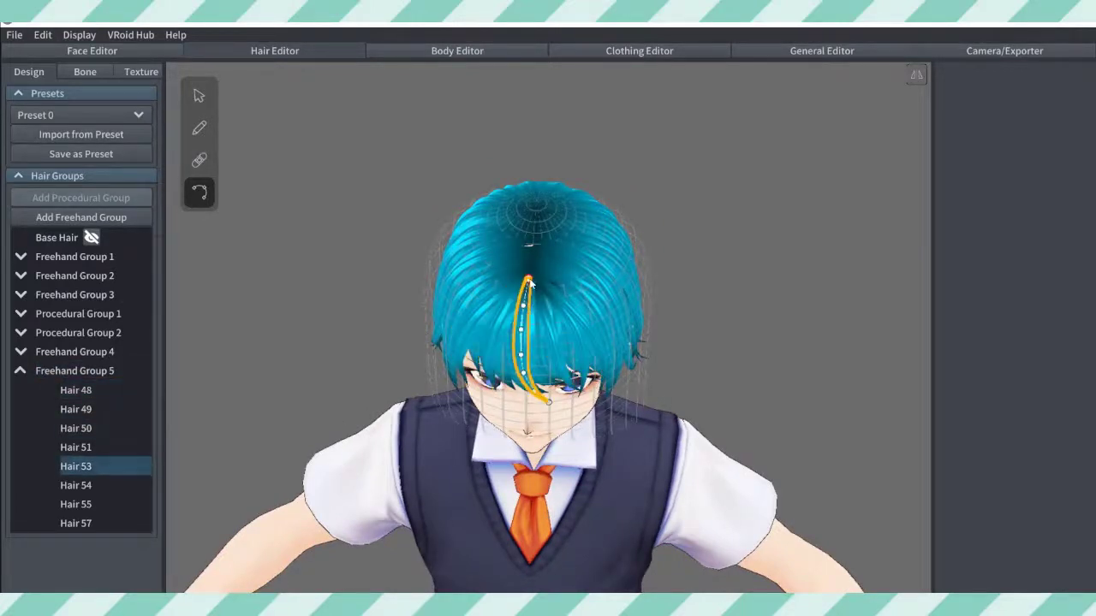
pyautogui.click(536, 286)
pyautogui.click(541, 293)
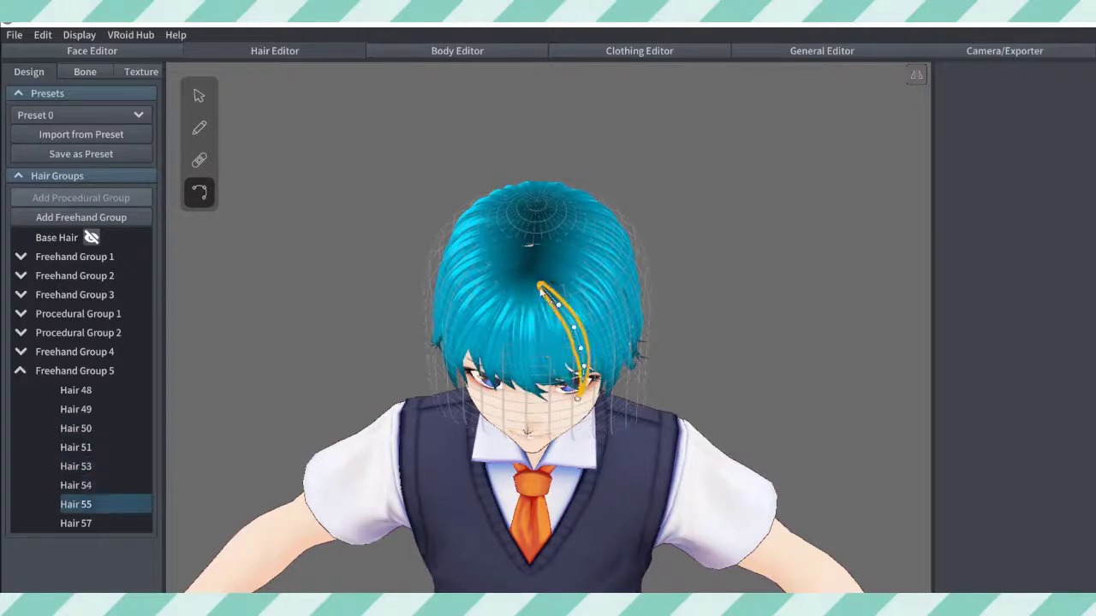
pyautogui.click(551, 283)
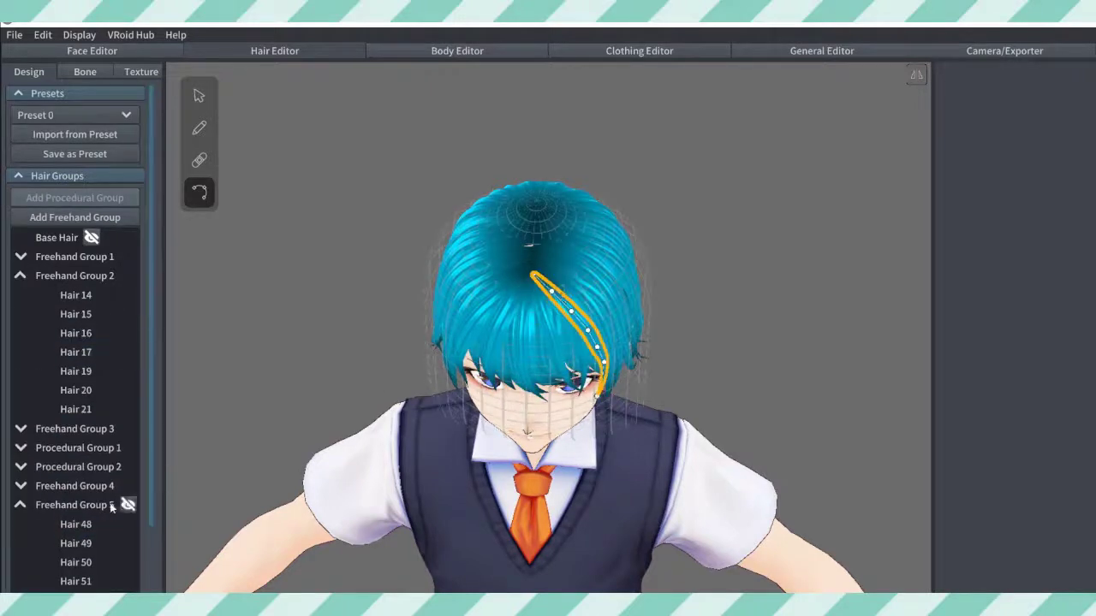
pyautogui.click(86, 505)
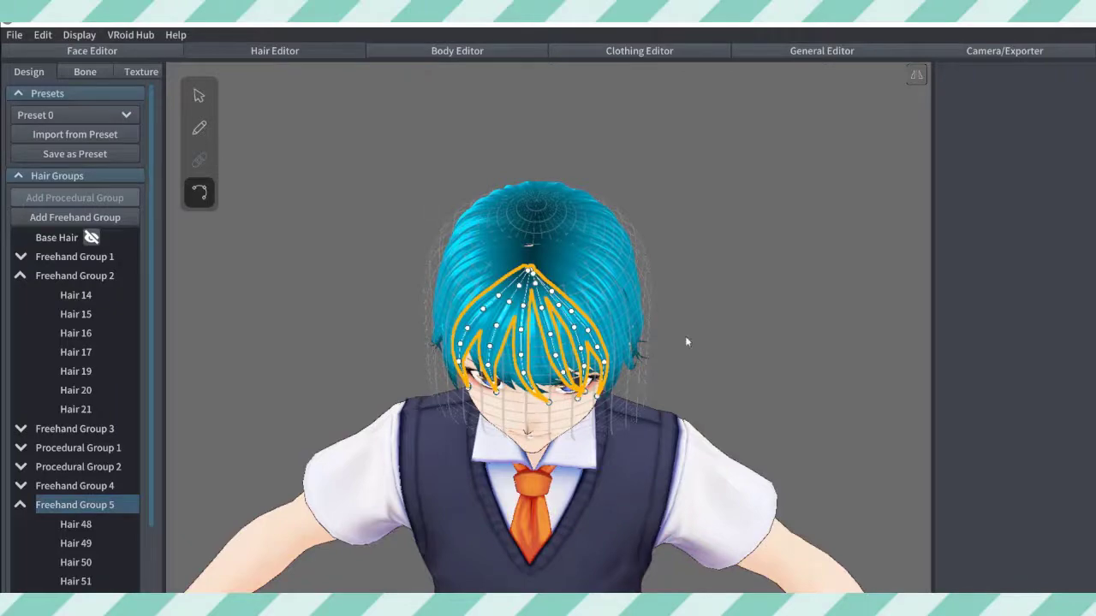
# Step: Add a sixth freehand group and set its guide offset to 0,032
pyautogui.moveTo(686, 342); pyautogui.dragTo(692, 324, button='right')
pyautogui.click(807, 268)
pyautogui.moveTo(806, 268); pyautogui.dragTo(830, 272, button='right')
pyautogui.click(610, 260)
pyautogui.click(83, 217)
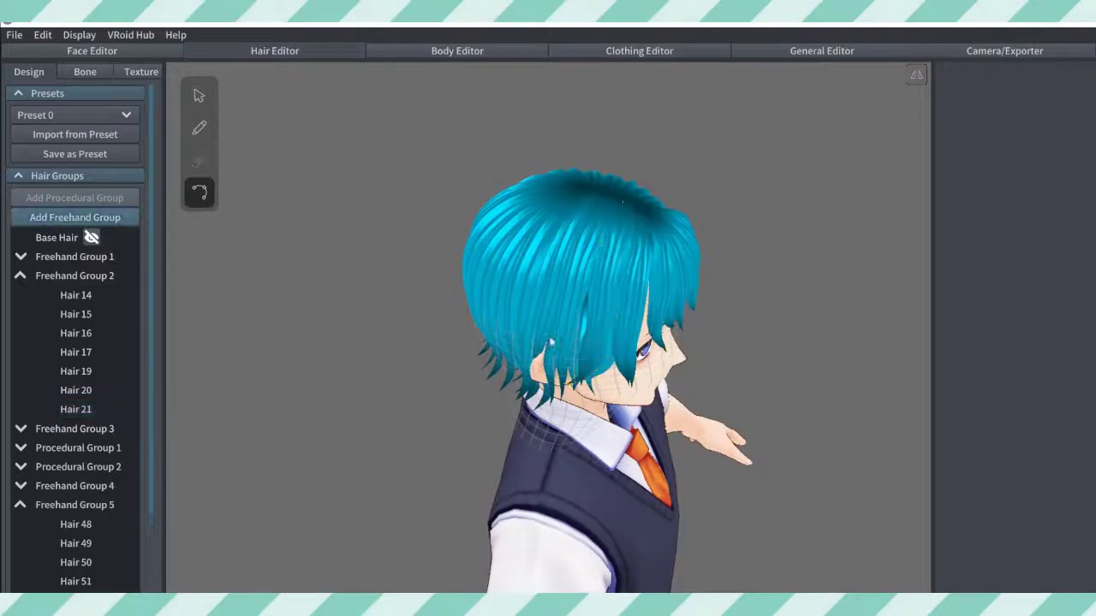
pyautogui.click(197, 96)
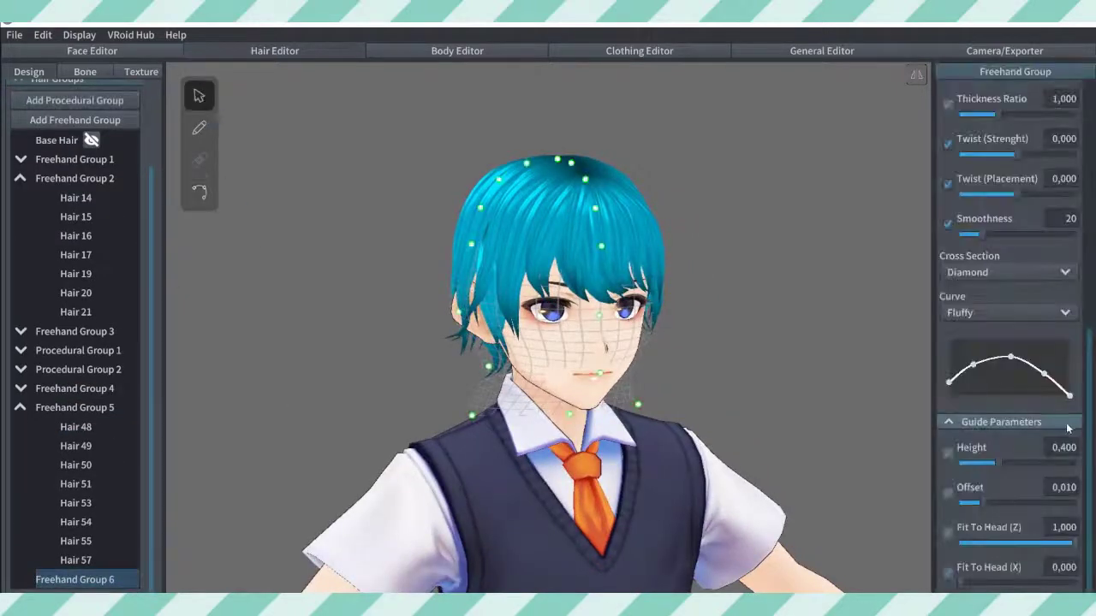
pyautogui.moveTo(988, 504); pyautogui.dragTo(1034, 502)
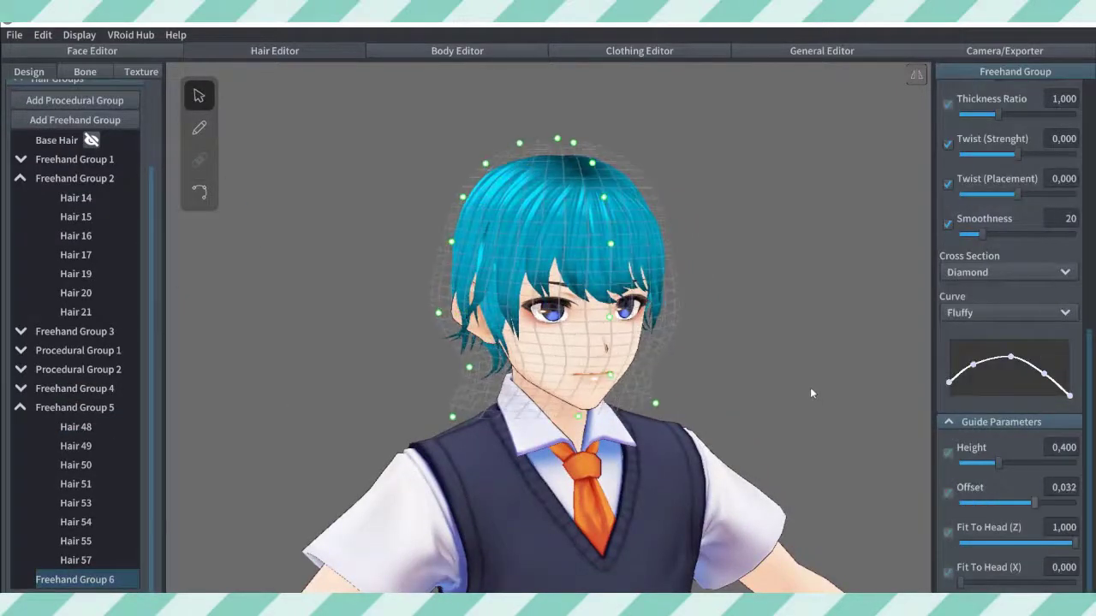
# Step: Turn on mirroring for the Hair Brush tool and undo the trial strand at the crown
pyautogui.keyDown('shift'); pyautogui.moveTo(810, 387); pyautogui.dragTo(736, 377, button='right'); pyautogui.keyUp('shift')
pyautogui.click(201, 130)
pyautogui.click(917, 79)
pyautogui.moveTo(873, 176); pyautogui.dragTo(740, 230, button='right')
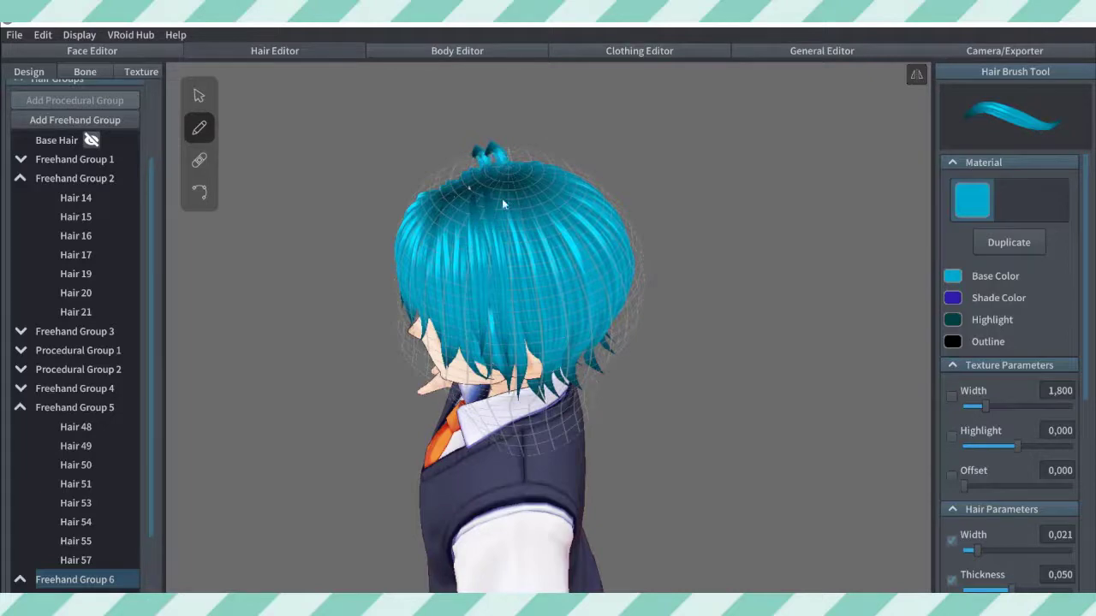
pyautogui.hotkey('ctrl', 'z')
# Step: Draw several mirrored strands from the crown down over the ears with a brush width of 0,036
pyautogui.keyDown('shift'); pyautogui.moveTo(510, 185); pyautogui.dragTo(596, 299, button='right'); pyautogui.keyUp('shift')
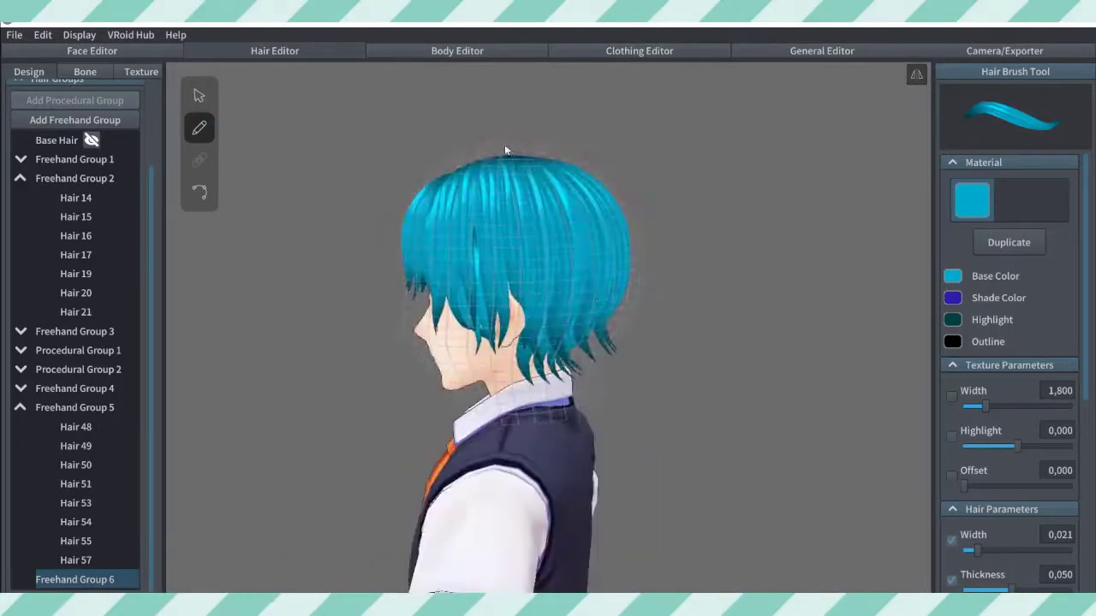
pyautogui.moveTo(505, 151); pyautogui.dragTo(500, 407)
pyautogui.moveTo(495, 158)
pyautogui.mouseDown()
pyautogui.moveTo(447, 332)
pyautogui.moveTo(473, 398)
pyautogui.mouseUp()
pyautogui.hotkey('ctrl', 'z')
pyautogui.moveTo(553, 164); pyautogui.dragTo(526, 395)
pyautogui.moveTo(295, 282); pyautogui.dragTo(419, 310, button='right')
pyautogui.moveTo(592, 197); pyautogui.dragTo(562, 405)
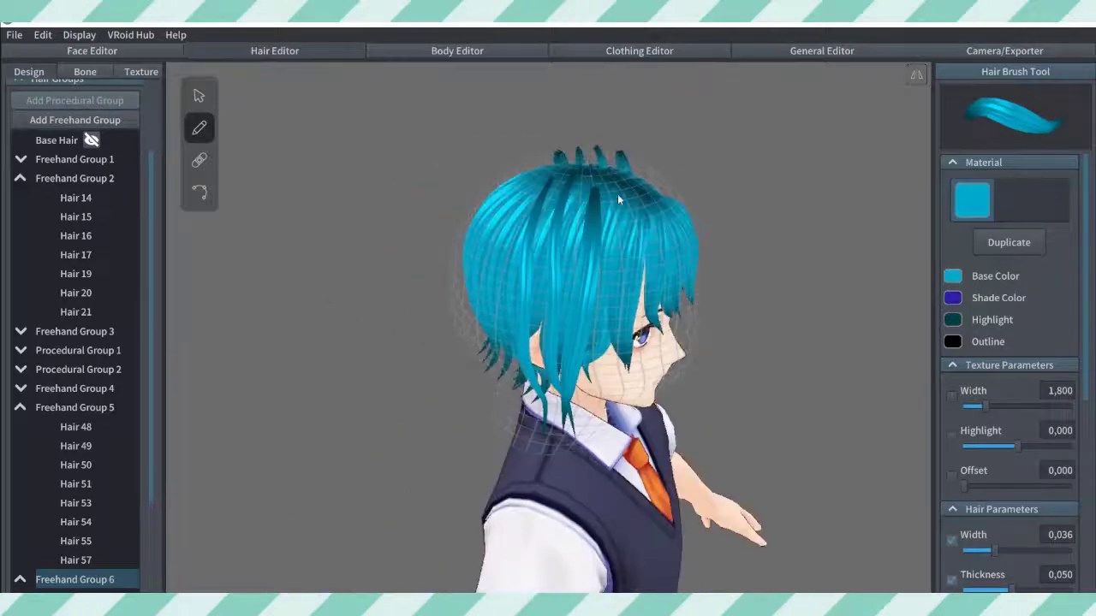
pyautogui.moveTo(624, 184); pyautogui.dragTo(597, 351)
# Step: Move the roots of the mirrored side strands in to the crown with the Control Point tool
pyautogui.click(199, 96)
pyautogui.moveTo(892, 243); pyautogui.dragTo(799, 235, button='right')
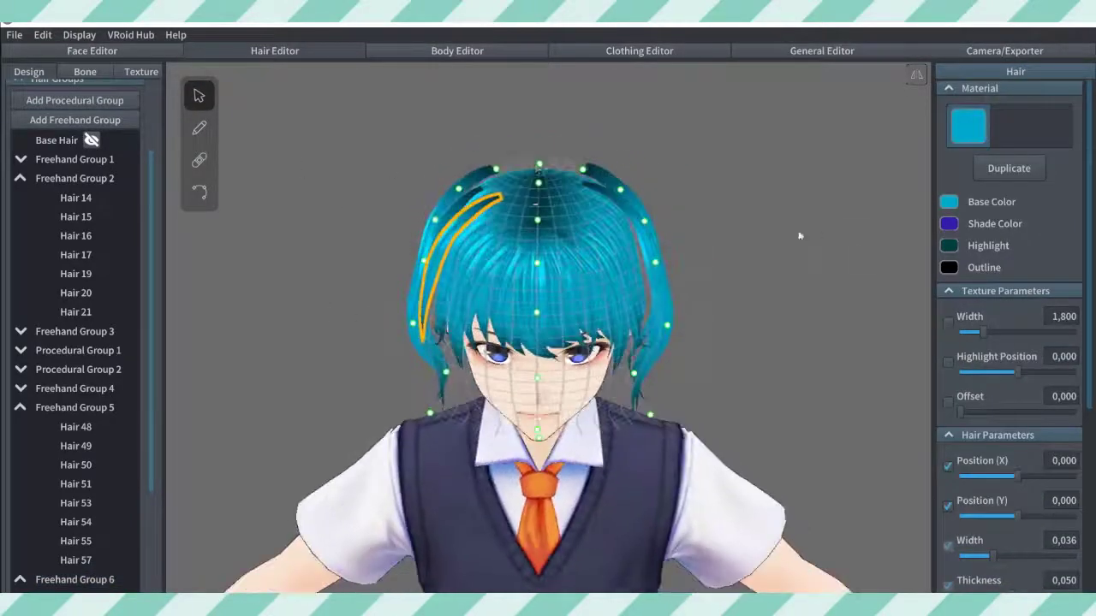
pyautogui.moveTo(548, 184); pyautogui.dragTo(497, 257, button='right')
pyautogui.click(199, 192)
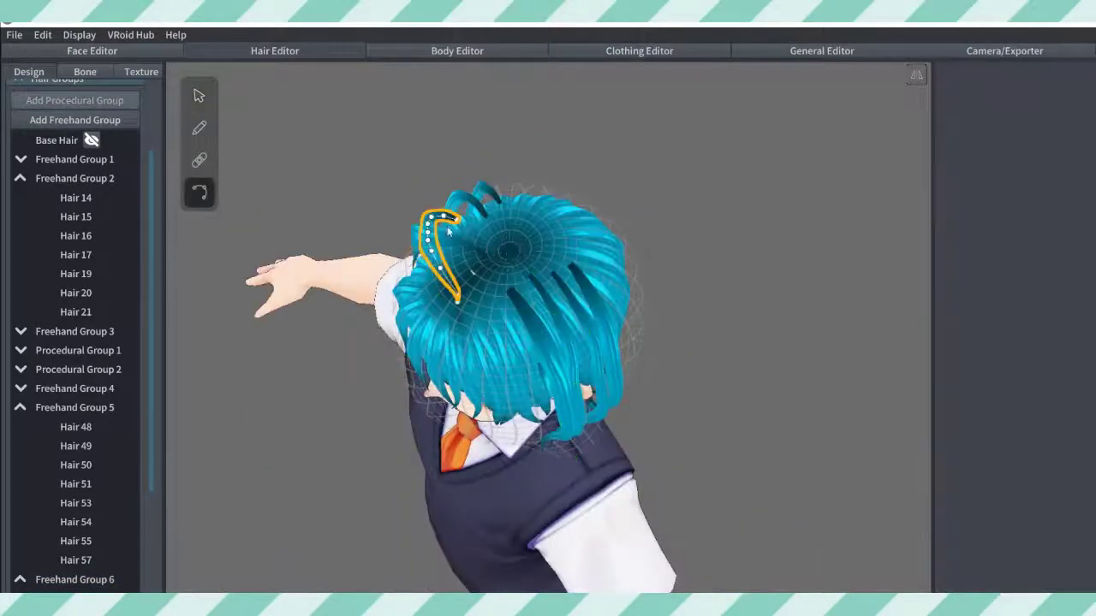
pyautogui.click(505, 193)
pyautogui.click(199, 97)
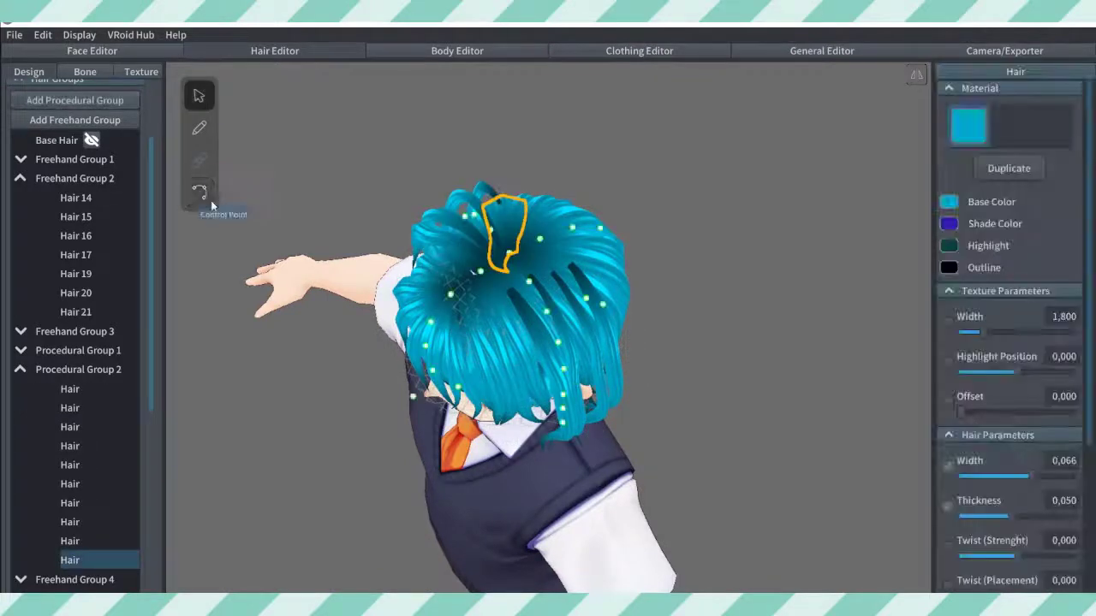
pyautogui.click(203, 195)
pyautogui.click(199, 103)
pyautogui.click(485, 202)
pyautogui.click(202, 192)
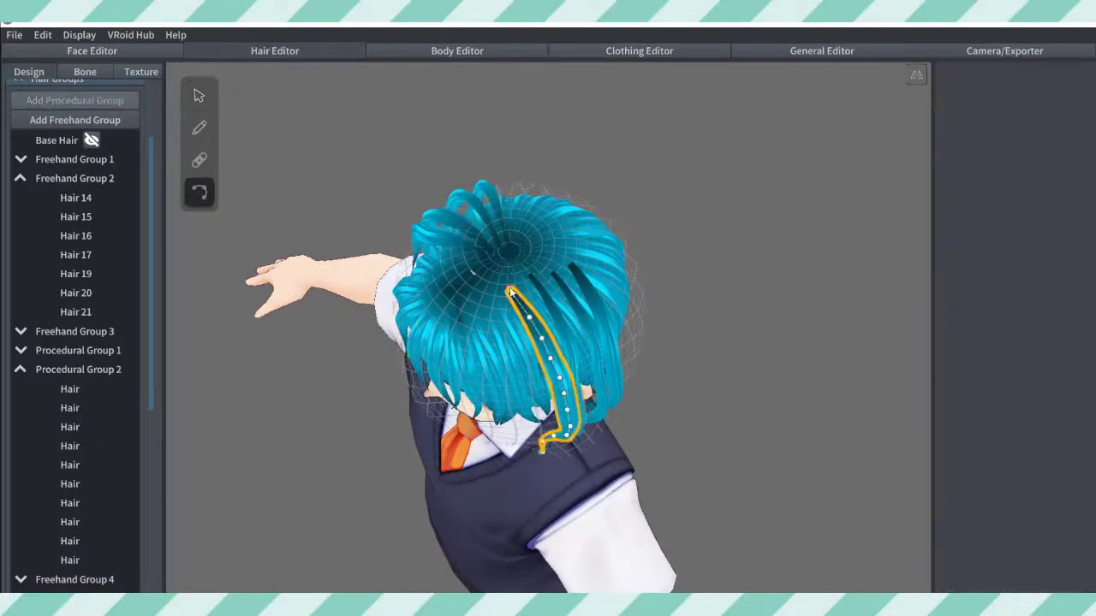
pyautogui.moveTo(530, 280)
pyautogui.mouseDown()
pyautogui.moveTo(587, 416)
pyautogui.moveTo(611, 308)
pyautogui.mouseUp()
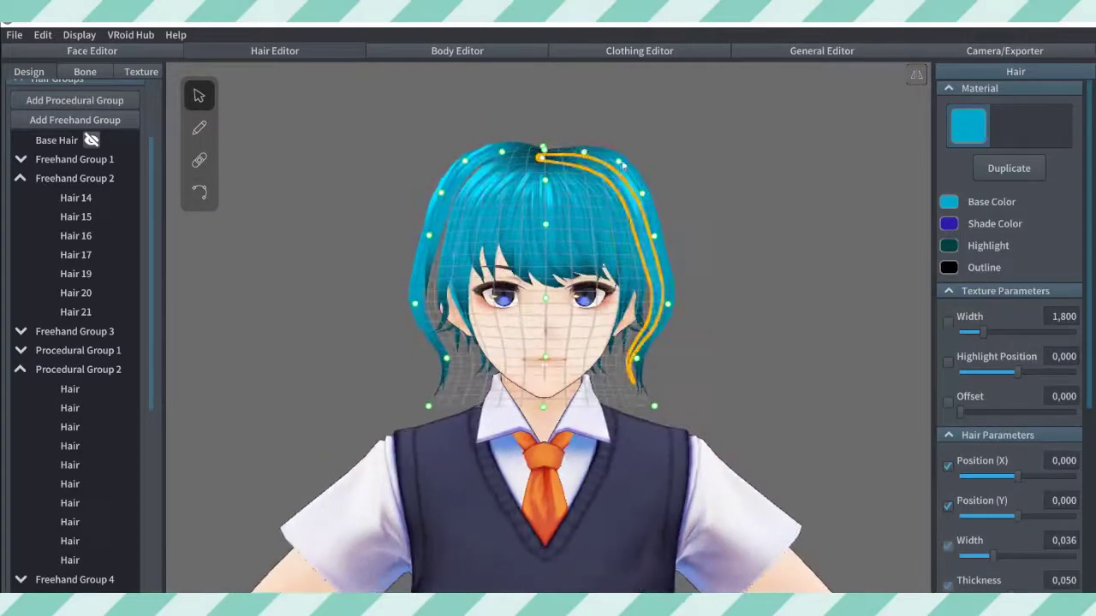
# Step: Reshape Freehand Group 6's guide to bring the side strands closer to the head, shorten them and flare their tips outward
pyautogui.moveTo(619, 163); pyautogui.dragTo(616, 177)
pyautogui.moveTo(642, 195); pyautogui.dragTo(641, 240)
pyautogui.moveTo(667, 304); pyautogui.dragTo(654, 299)
pyautogui.moveTo(636, 358); pyautogui.dragTo(644, 318)
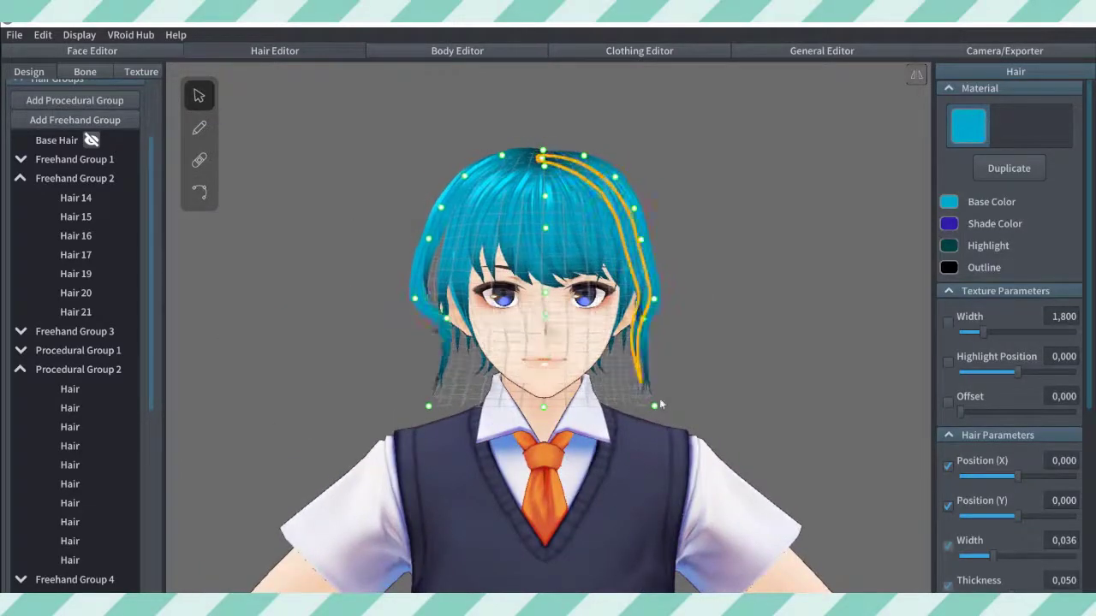
pyautogui.moveTo(656, 406); pyautogui.dragTo(668, 333)
pyautogui.moveTo(711, 255); pyautogui.dragTo(717, 254, button='right')
pyautogui.moveTo(612, 180); pyautogui.dragTo(615, 186)
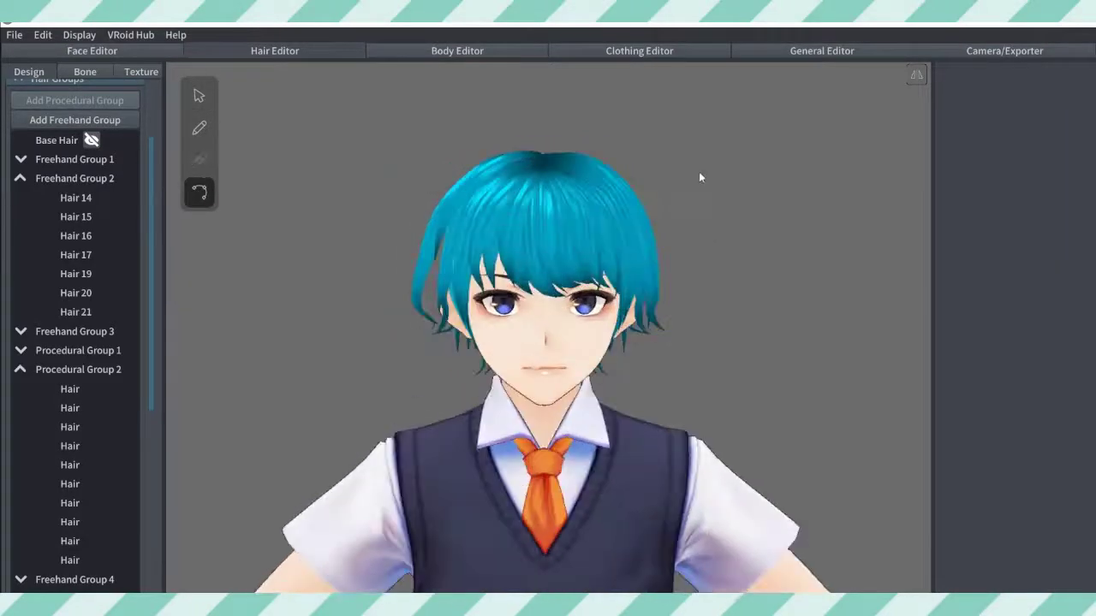
# Step: Refine Freehand Group 6's guide so the outer side strands lie closer to the head
pyautogui.click(199, 95)
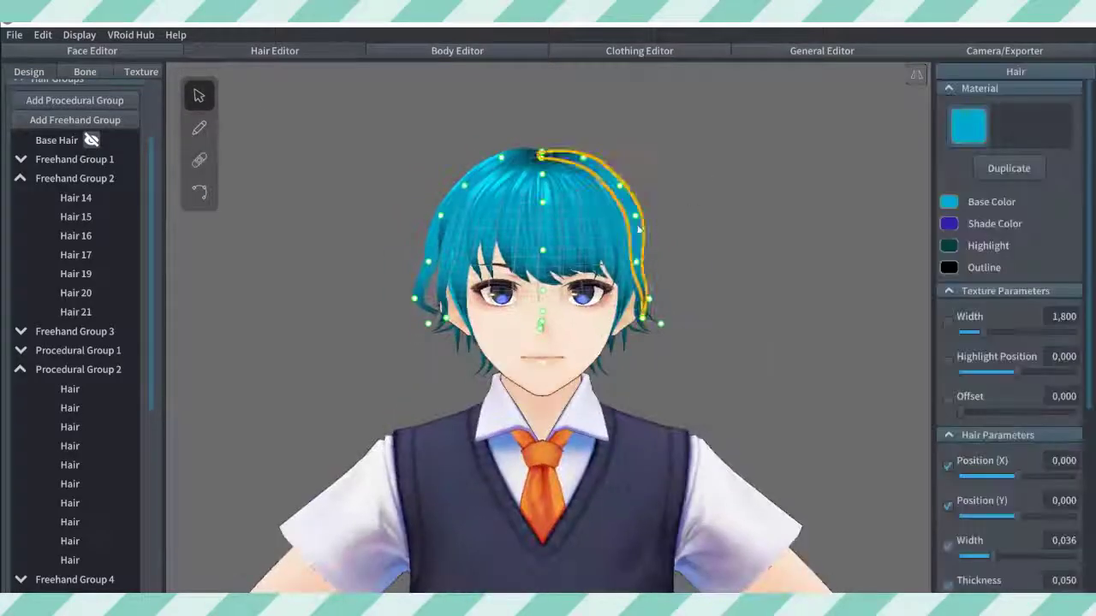
pyautogui.click(705, 292)
pyautogui.click(505, 161)
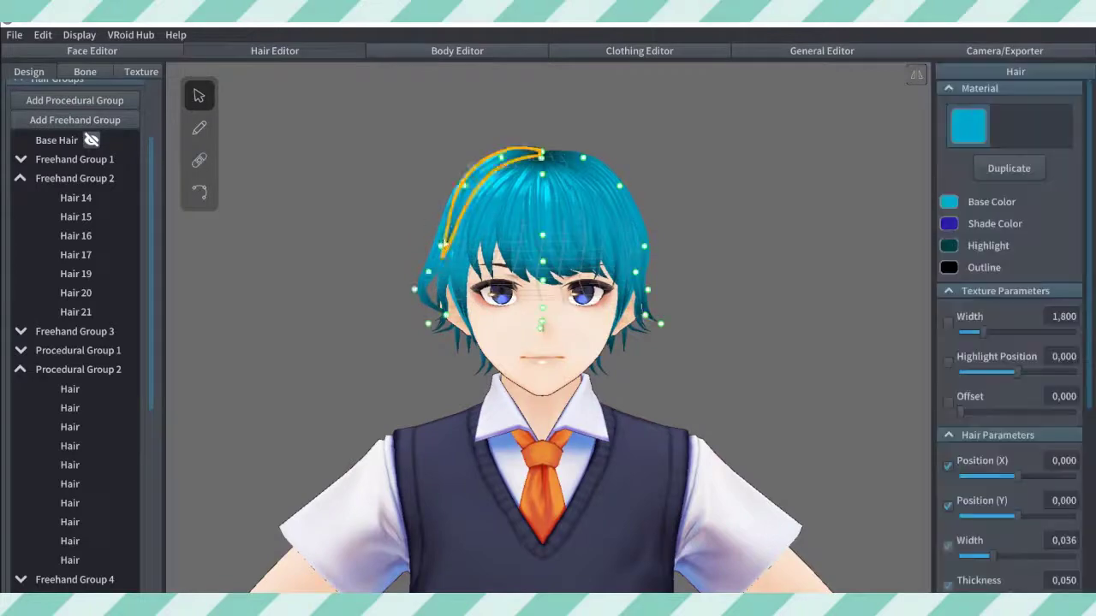
pyautogui.moveTo(440, 249); pyautogui.dragTo(446, 251)
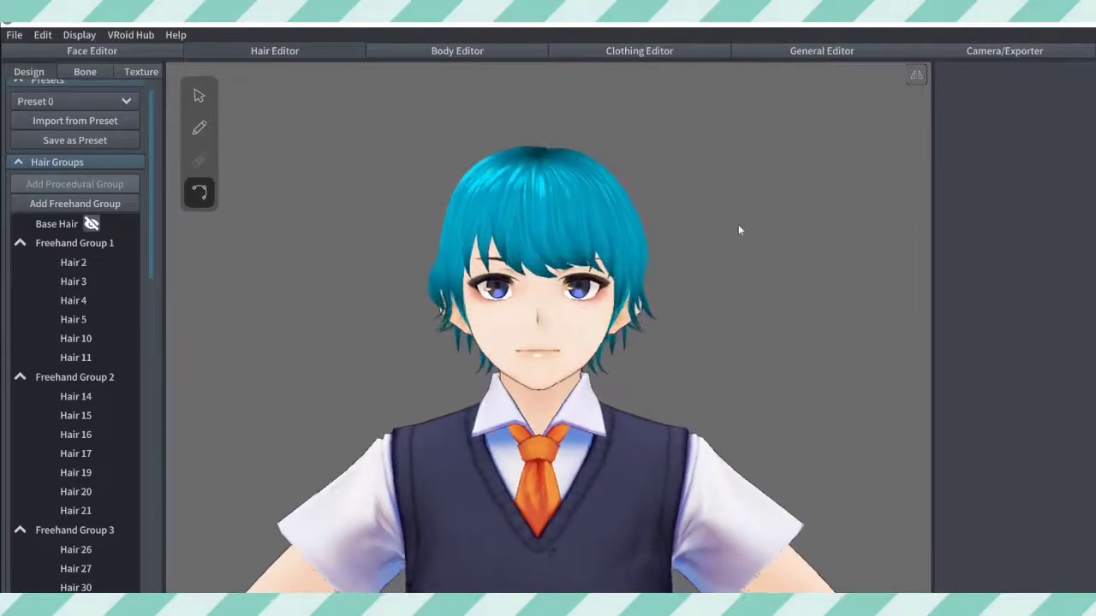
# Step: Add a new freehand group and draw a strand from the crown down over the bangs with a brush width of 0,020
pyautogui.moveTo(738, 224)
pyautogui.mouseDown(button='right')
pyautogui.moveTo(785, 222)
pyautogui.moveTo(741, 226)
pyautogui.mouseUp(button='right')
pyautogui.click(69, 243)
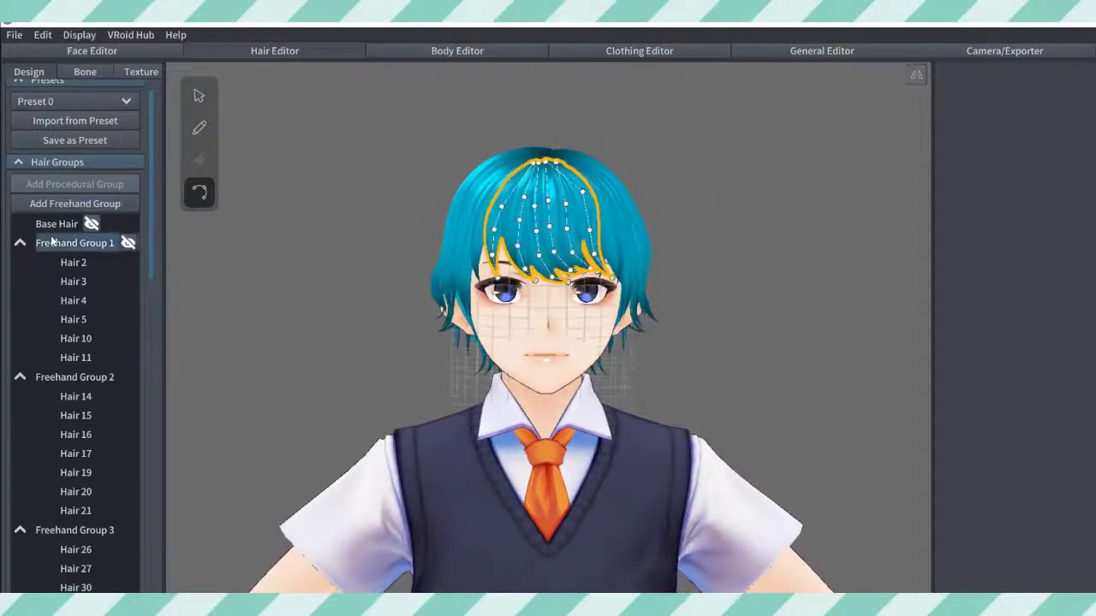
pyautogui.click(52, 203)
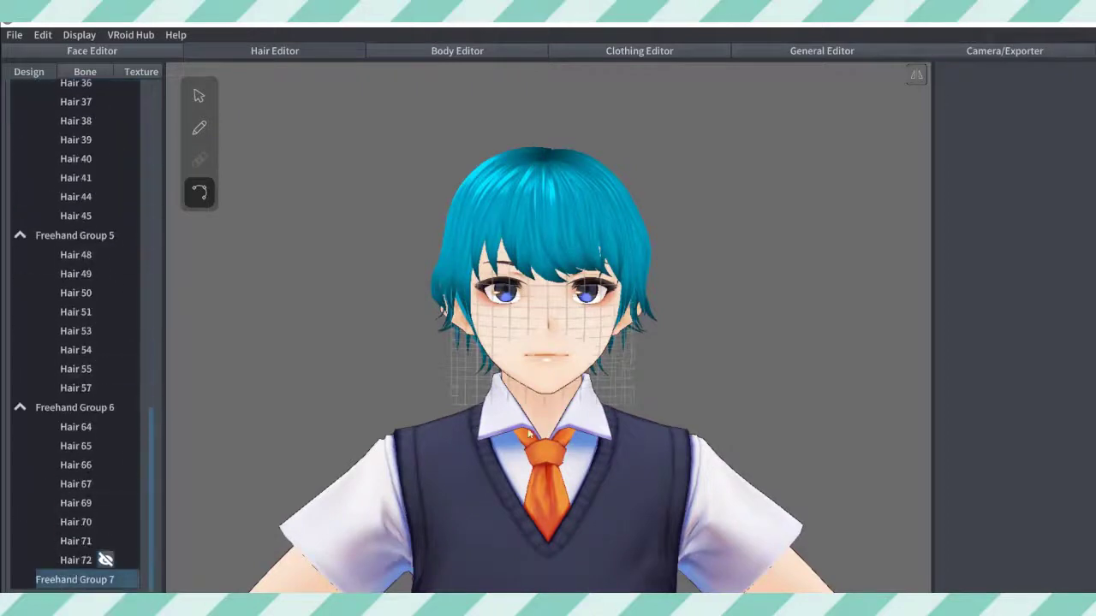
pyautogui.click(204, 97)
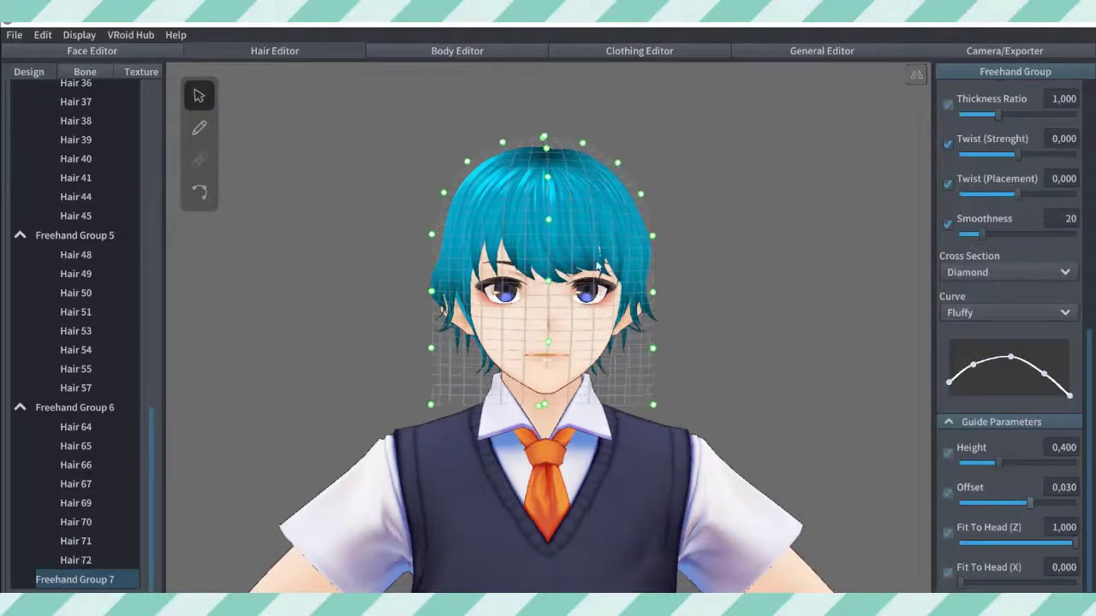
pyautogui.click(198, 127)
pyautogui.moveTo(452, 176)
pyautogui.mouseDown(button='right')
pyautogui.moveTo(472, 205)
pyautogui.moveTo(508, 205)
pyautogui.mouseUp(button='right')
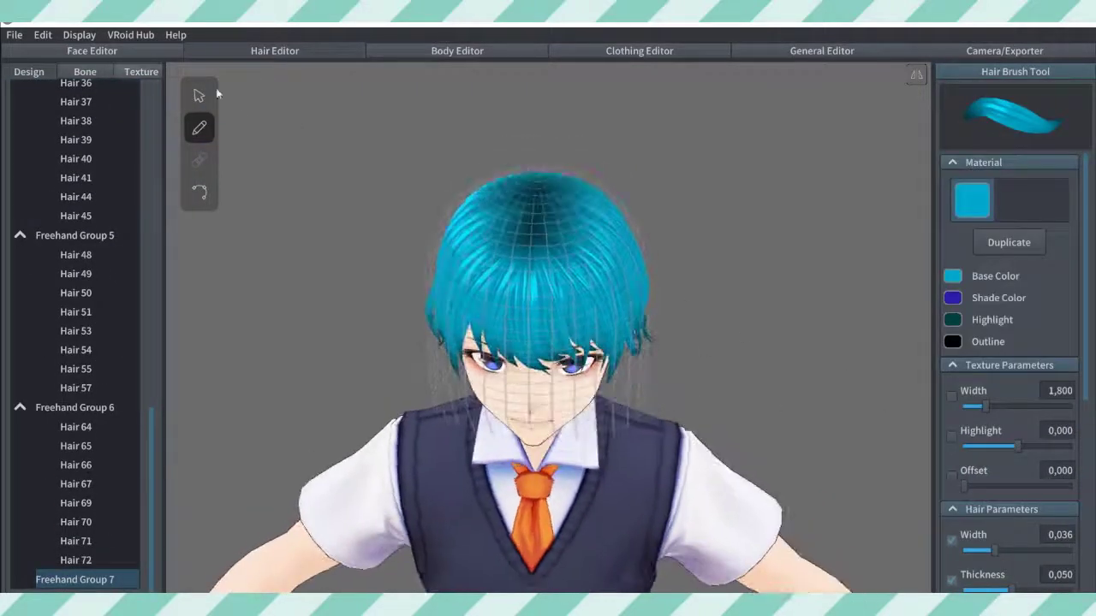
pyautogui.moveTo(993, 550); pyautogui.dragTo(976, 549)
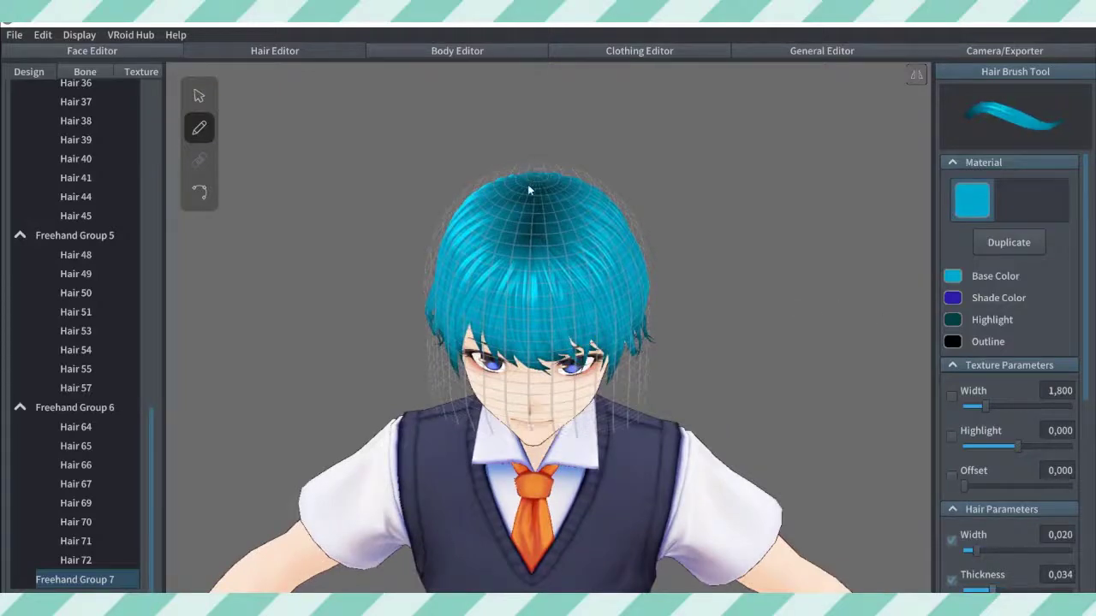
pyautogui.moveTo(526, 230); pyautogui.dragTo(489, 394)
pyautogui.moveTo(398, 303); pyautogui.dragTo(392, 261, button='right')
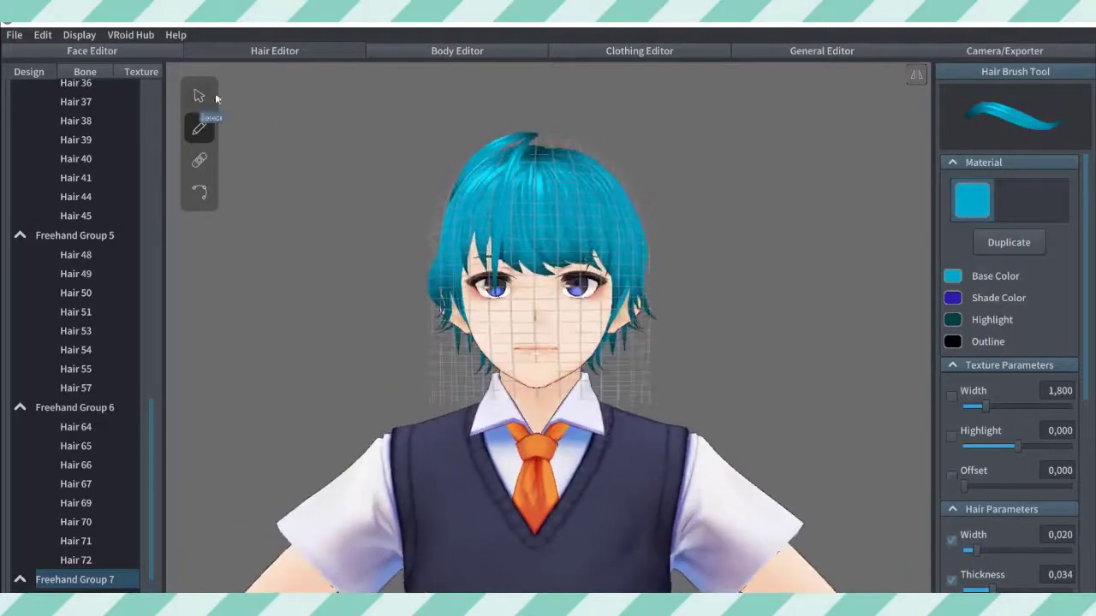
# Step: Pull the points of Freehand Group 7's guide outward and upward along the side of the head where the new strand lies
pyautogui.click(203, 97)
pyautogui.moveTo(538, 171)
pyautogui.mouseDown(button='right')
pyautogui.moveTo(551, 209)
pyautogui.moveTo(552, 164)
pyautogui.mouseUp(button='right')
pyautogui.moveTo(470, 162); pyautogui.dragTo(432, 169)
pyautogui.moveTo(434, 206); pyautogui.dragTo(420, 200)
pyautogui.moveTo(434, 287); pyautogui.dragTo(416, 247)
pyautogui.moveTo(433, 344); pyautogui.dragTo(407, 293)
pyautogui.moveTo(432, 400); pyautogui.dragTo(399, 335)
pyautogui.click(695, 244)
pyautogui.moveTo(695, 244); pyautogui.dragTo(661, 262, button='right')
# Step: Arch the two front accent strands of Freehand Group 7 out from the crown with the Control Point tool
pyautogui.click(511, 244)
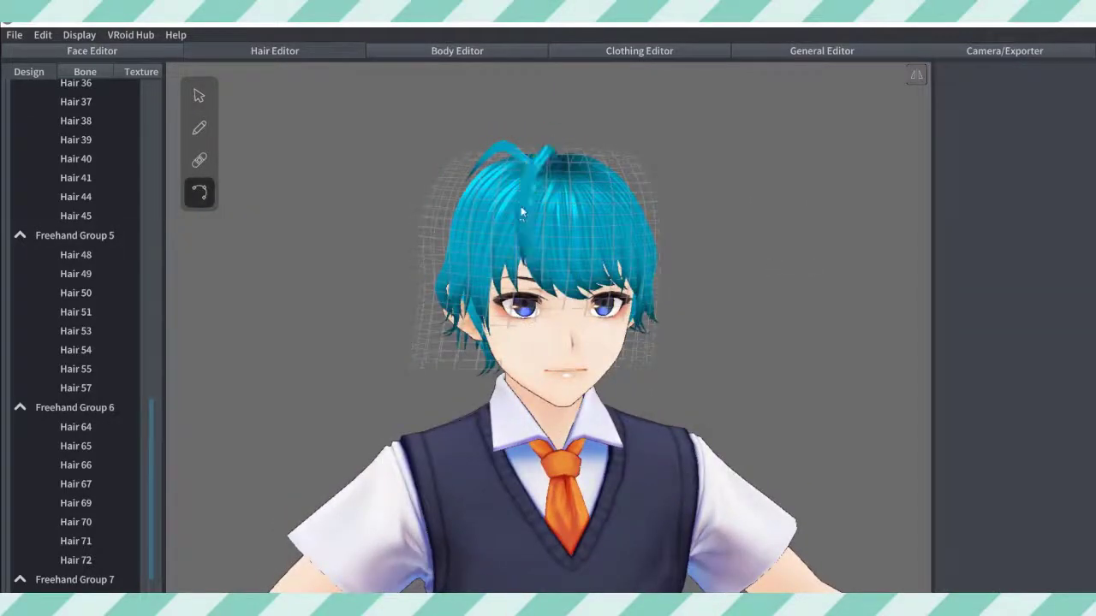
pyautogui.moveTo(529, 270); pyautogui.dragTo(530, 358, button='right')
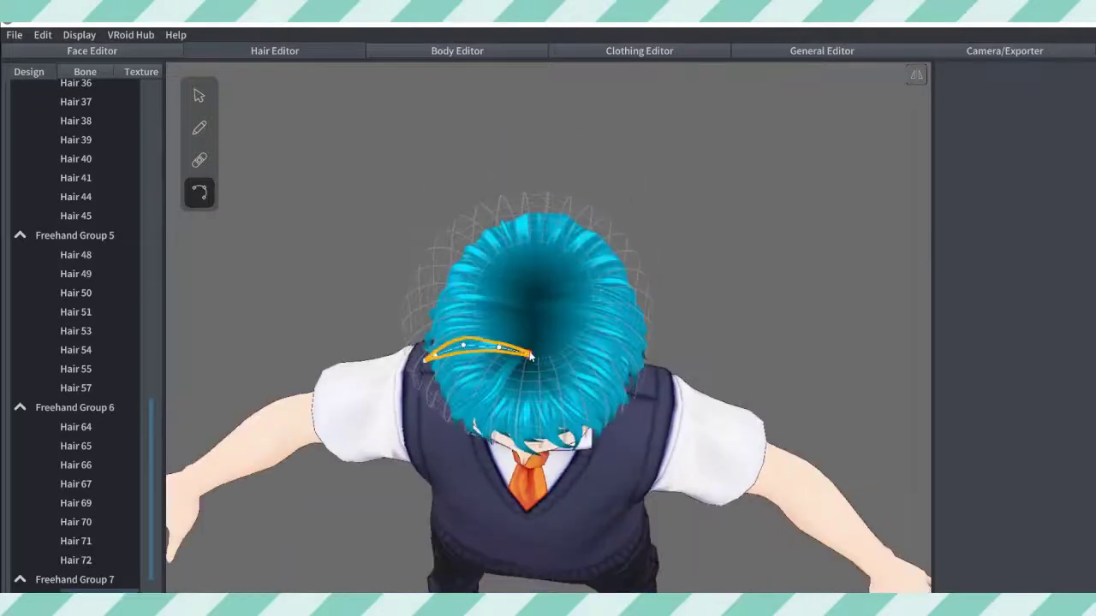
pyautogui.moveTo(477, 395); pyautogui.dragTo(455, 262, button='right')
pyautogui.moveTo(760, 256); pyautogui.dragTo(780, 204, button='right')
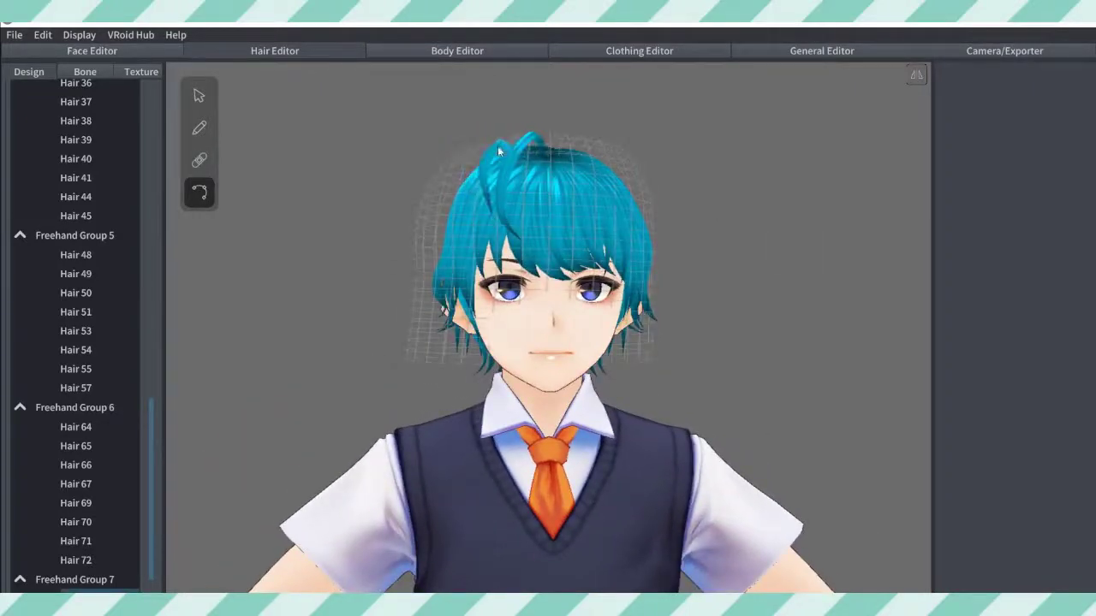
pyautogui.moveTo(497, 146); pyautogui.dragTo(496, 268, button='right')
# Step: Adjust Freehand Group 7's guide around the crown so the accent strands sit closer to the hair beneath
pyautogui.click(198, 96)
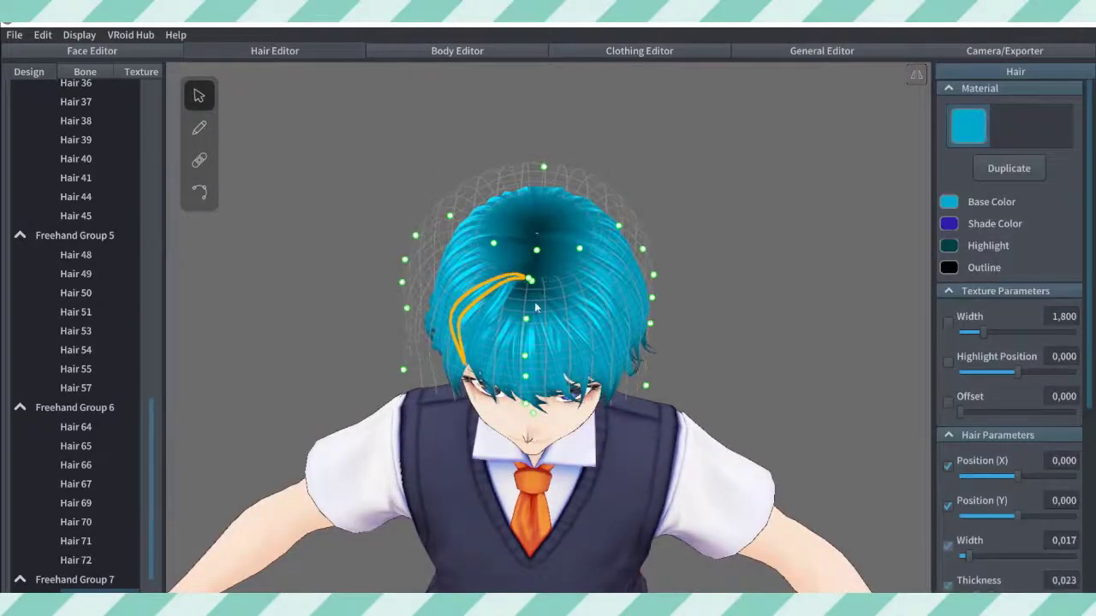
pyautogui.click(513, 301)
pyautogui.moveTo(708, 335); pyautogui.dragTo(710, 216, button='right')
pyautogui.click(808, 348)
pyautogui.moveTo(807, 348)
pyautogui.mouseDown(button='right')
pyautogui.moveTo(899, 368)
pyautogui.moveTo(807, 348)
pyautogui.moveTo(807, 466)
pyautogui.mouseUp(button='right')
# Step: Add another freehand group and draw a 0,020-wide strand from the crown toward the opposite side of the head
pyautogui.click(199, 127)
pyautogui.click(74, 540)
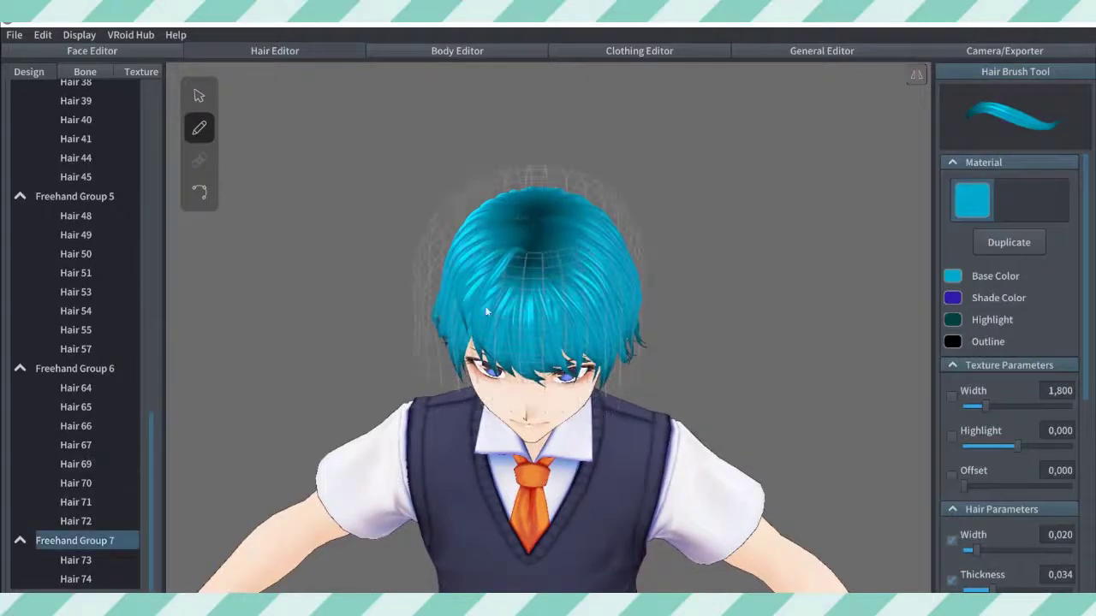
pyautogui.moveTo(596, 261); pyautogui.dragTo(599, 220, button='right')
pyautogui.scroll(10, 115, 218)
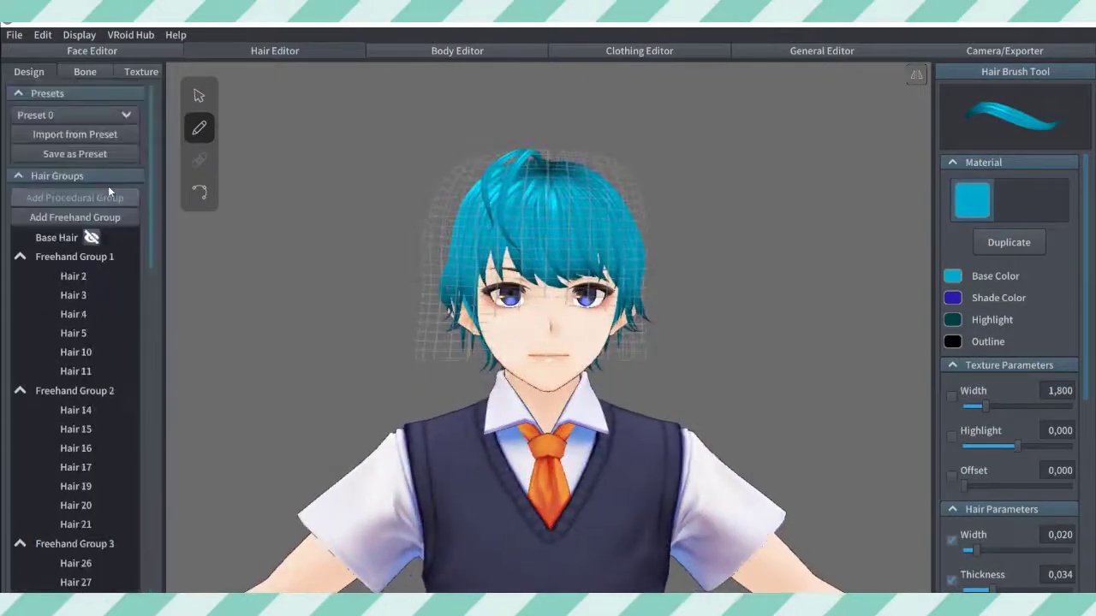
pyautogui.click(55, 217)
pyautogui.moveTo(614, 165); pyautogui.dragTo(617, 207, button='right')
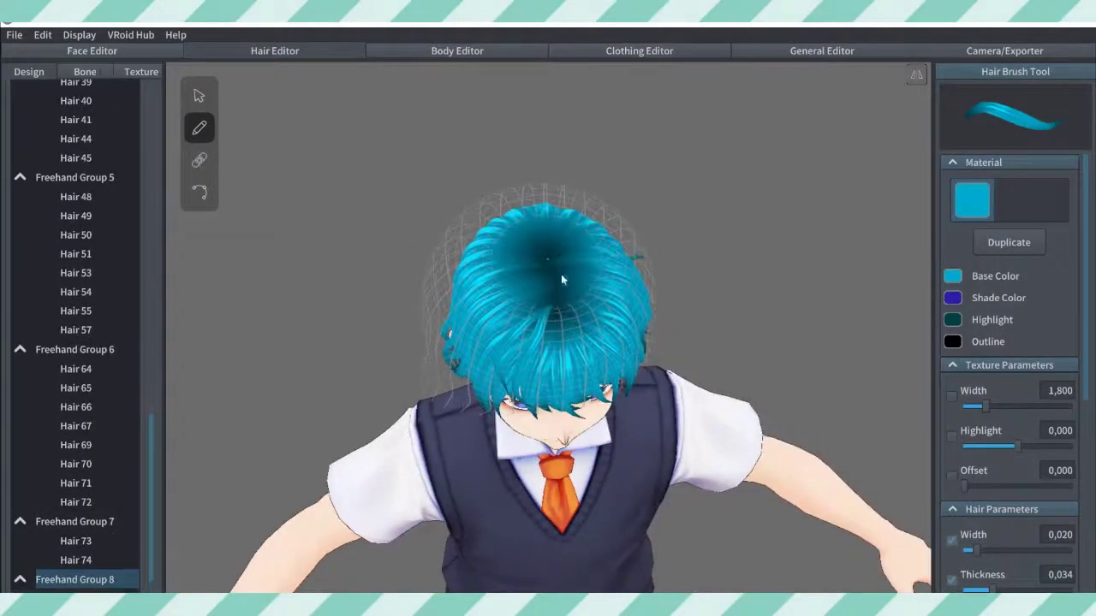
# Step: Reshape Freehand Group 8's guide around the crown so its strand arches up and curves down at the tip
pyautogui.click(198, 96)
pyautogui.moveTo(599, 257); pyautogui.dragTo(599, 216, button='right')
pyautogui.click(578, 217)
pyautogui.moveTo(538, 236); pyautogui.dragTo(540, 166)
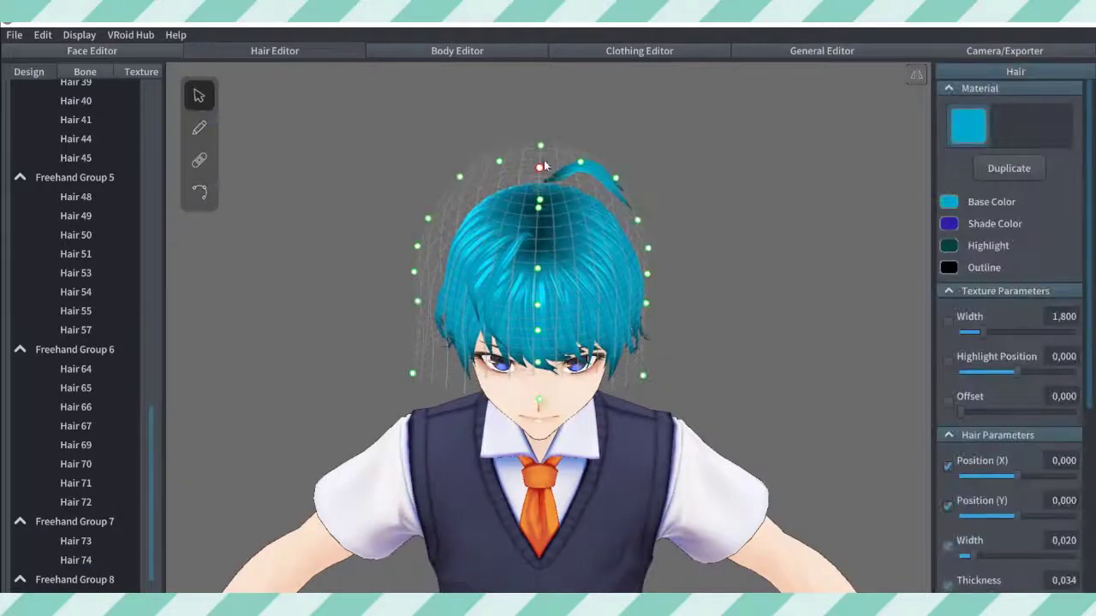
pyautogui.moveTo(576, 233); pyautogui.dragTo(518, 292, button='right')
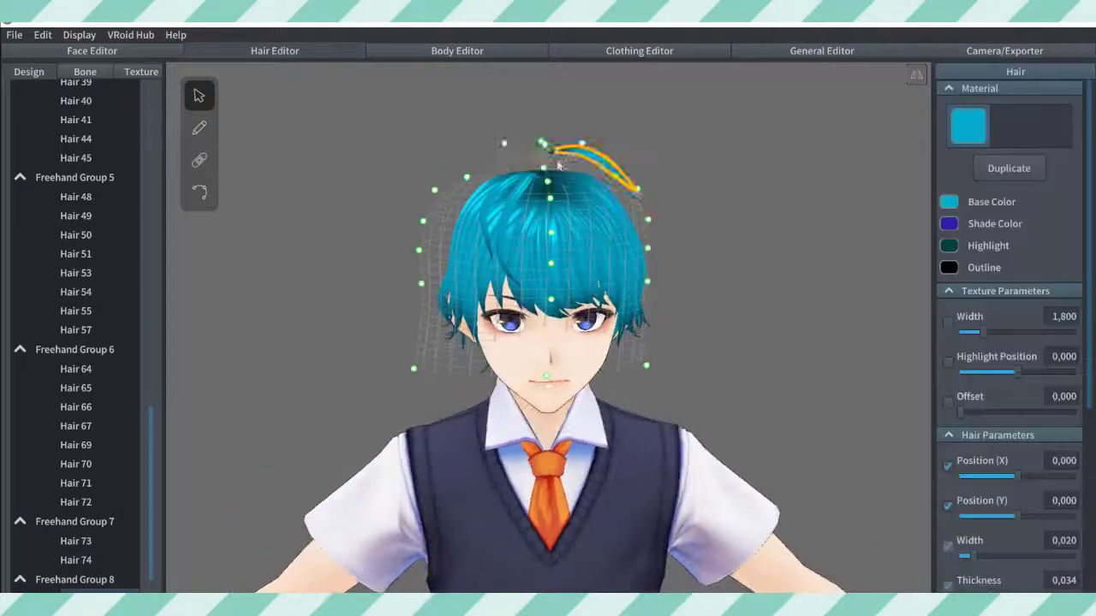
pyautogui.moveTo(616, 175); pyautogui.dragTo(611, 150)
pyautogui.moveTo(547, 182)
pyautogui.mouseDown()
pyautogui.moveTo(551, 190)
pyautogui.moveTo(548, 178)
pyautogui.mouseUp()
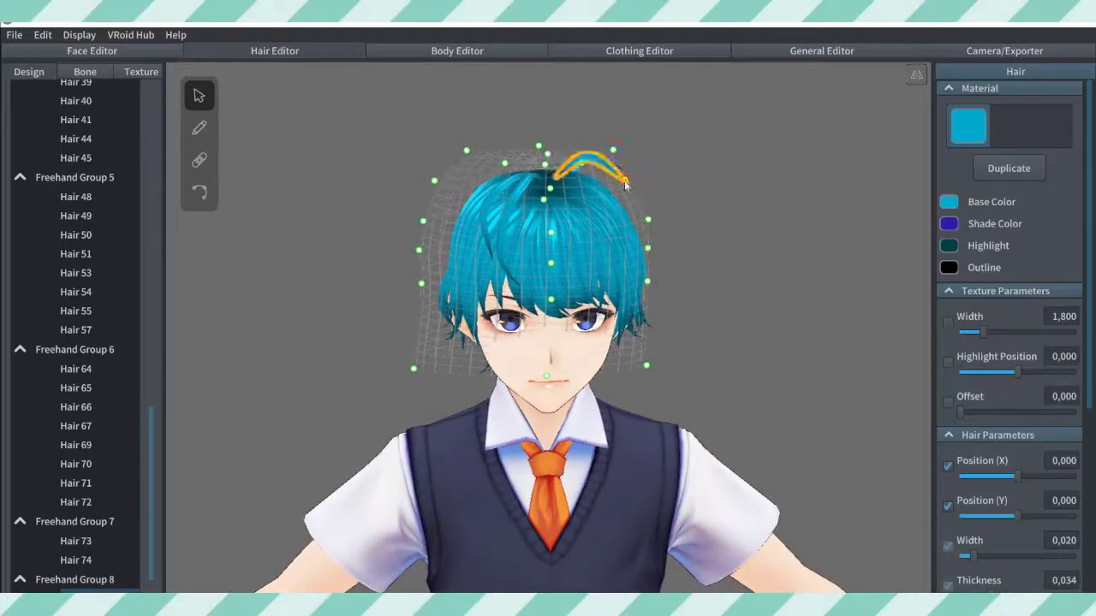
# Step: Set the Freehand Group 8 strand's thickness to 0,019 and lower its guide closer to the crown
pyautogui.moveTo(595, 178); pyautogui.dragTo(543, 221, button='right')
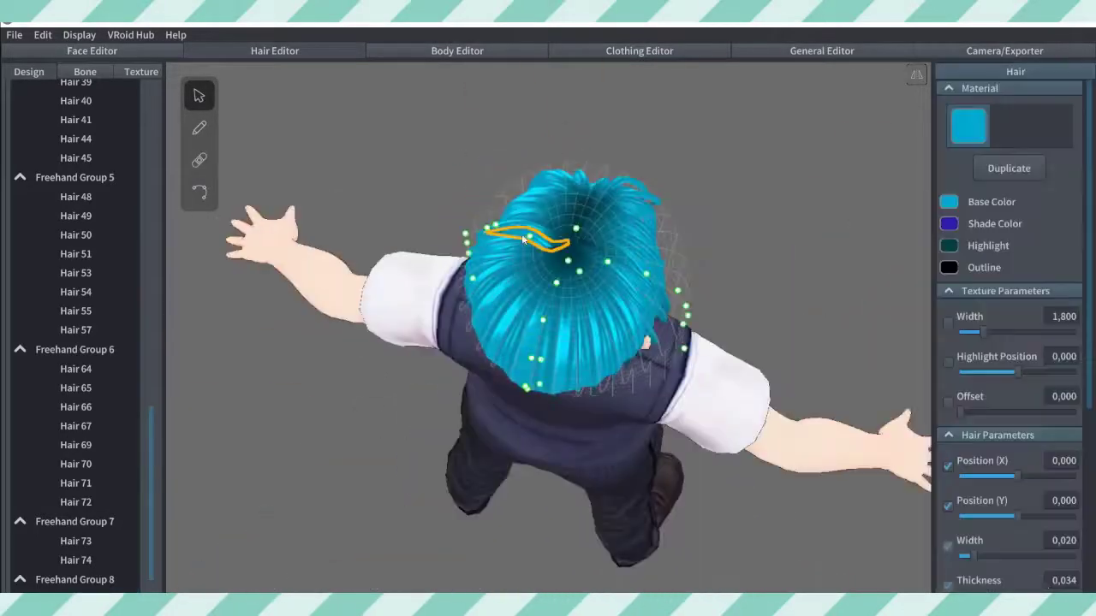
pyautogui.scroll(-3, 971, 498)
pyautogui.moveTo(602, 270); pyautogui.dragTo(597, 271, button='right')
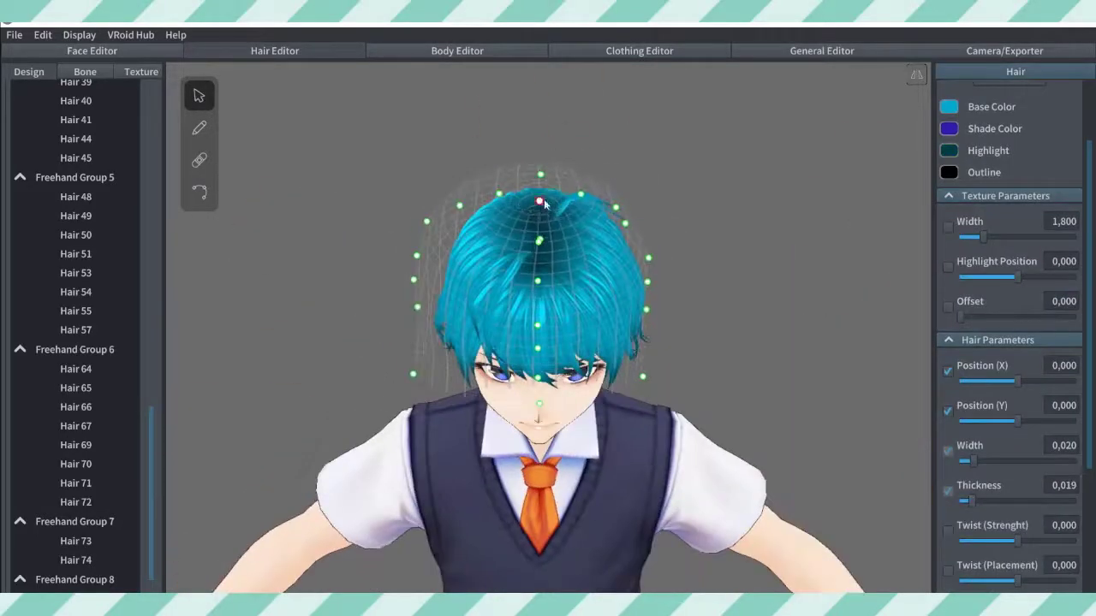
pyautogui.moveTo(541, 207); pyautogui.dragTo(470, 248, button='right')
pyautogui.moveTo(1089, 419); pyautogui.dragTo(1089, 548)
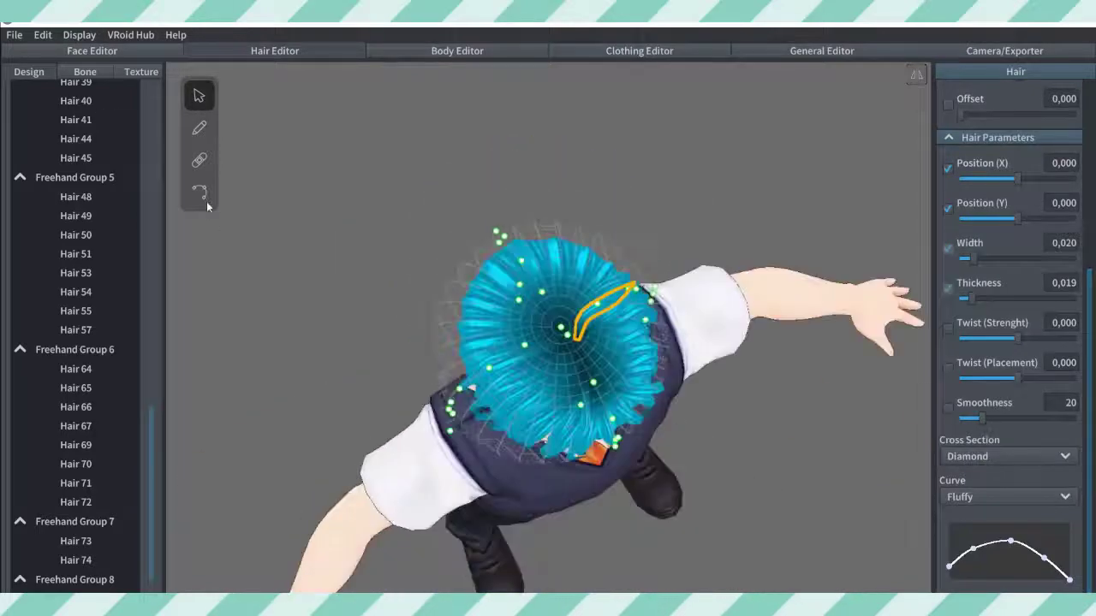
# Step: Move the Freehand Group 8 strand's root onto the crown and shorten it into a small raised tuft with the Control Point tool
pyautogui.click(199, 192)
pyautogui.moveTo(563, 329); pyautogui.dragTo(642, 289)
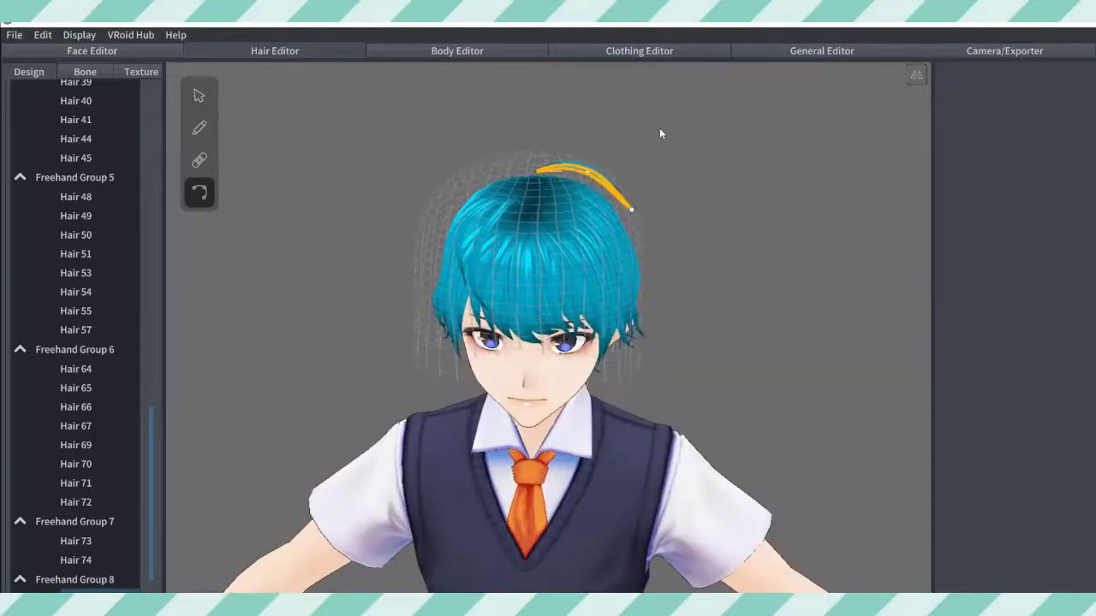
pyautogui.click(200, 95)
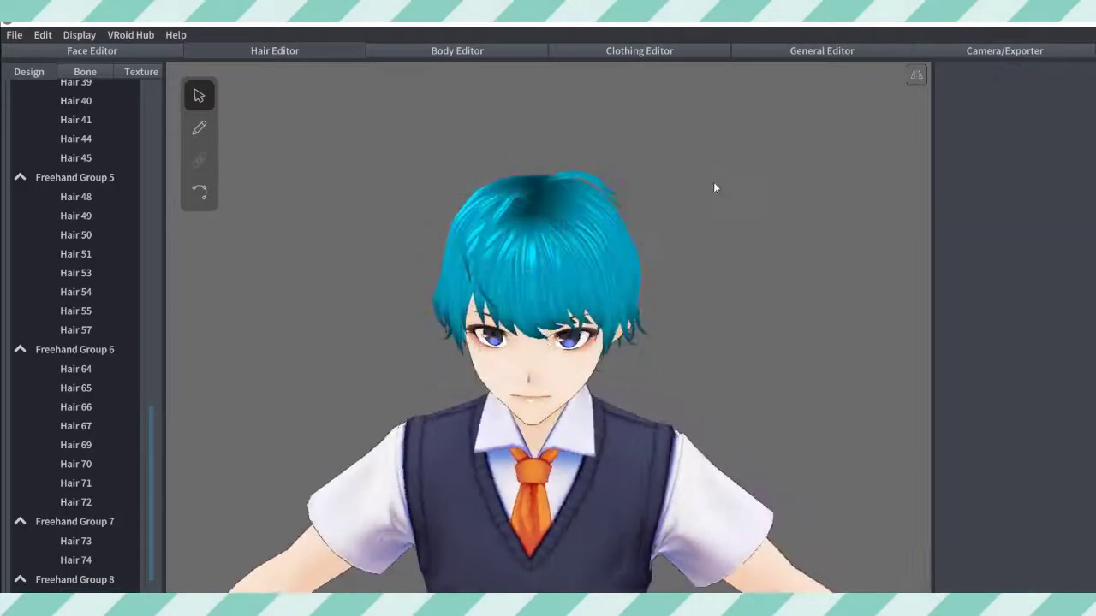
pyautogui.moveTo(546, 168); pyautogui.dragTo(626, 200)
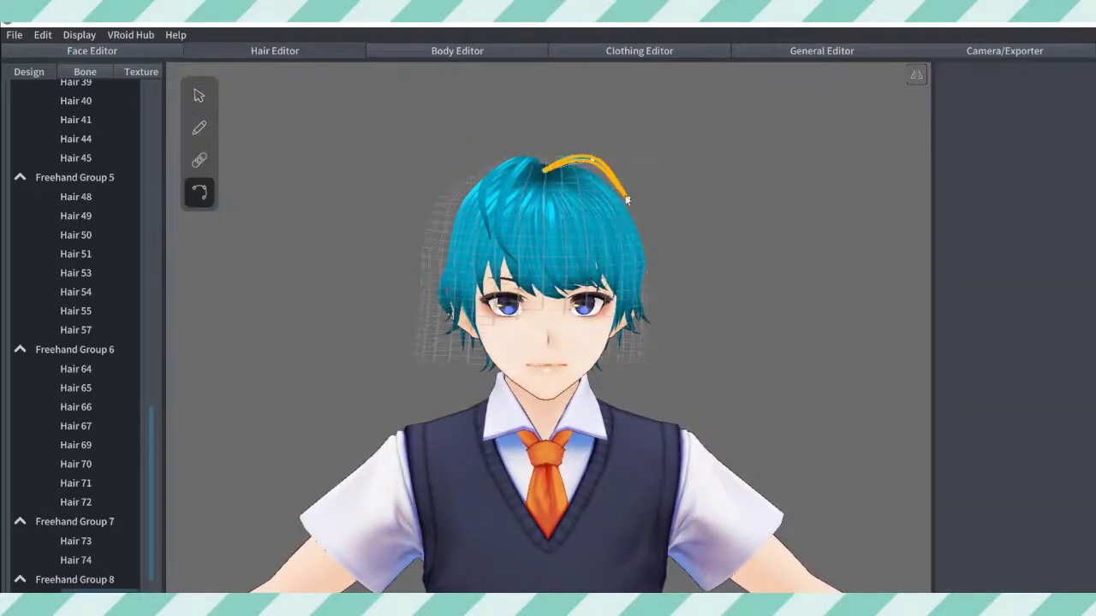
pyautogui.moveTo(626, 199)
pyautogui.mouseDown(button='right')
pyautogui.moveTo(520, 214)
pyautogui.moveTo(738, 186)
pyautogui.moveTo(520, 312)
pyautogui.mouseUp(button='right')
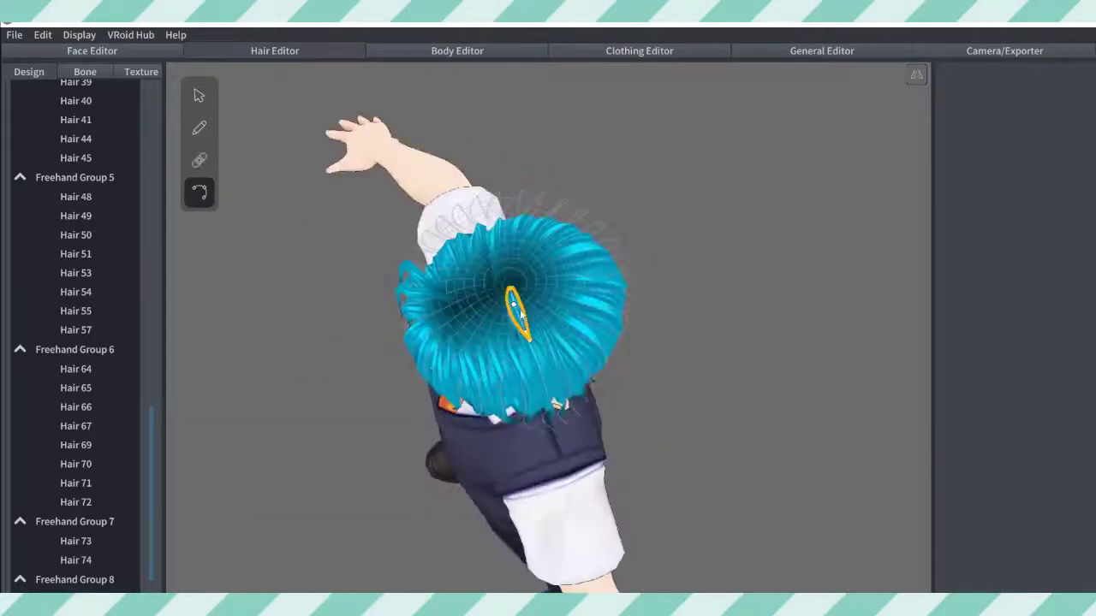
pyautogui.moveTo(646, 253); pyautogui.dragTo(733, 184, button='right')
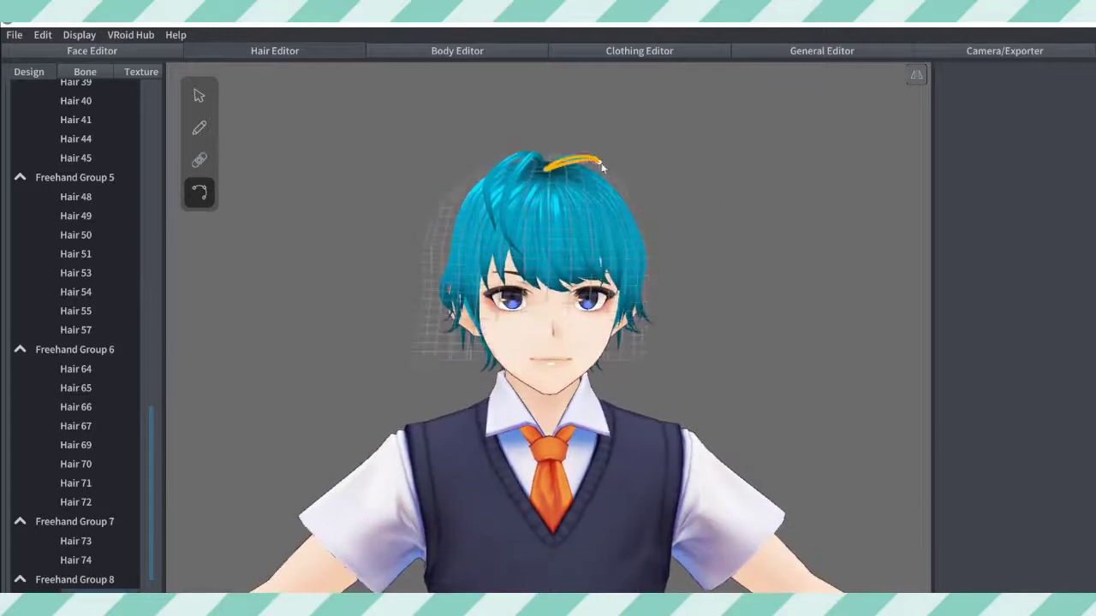
pyautogui.click(601, 163)
pyautogui.click(708, 189)
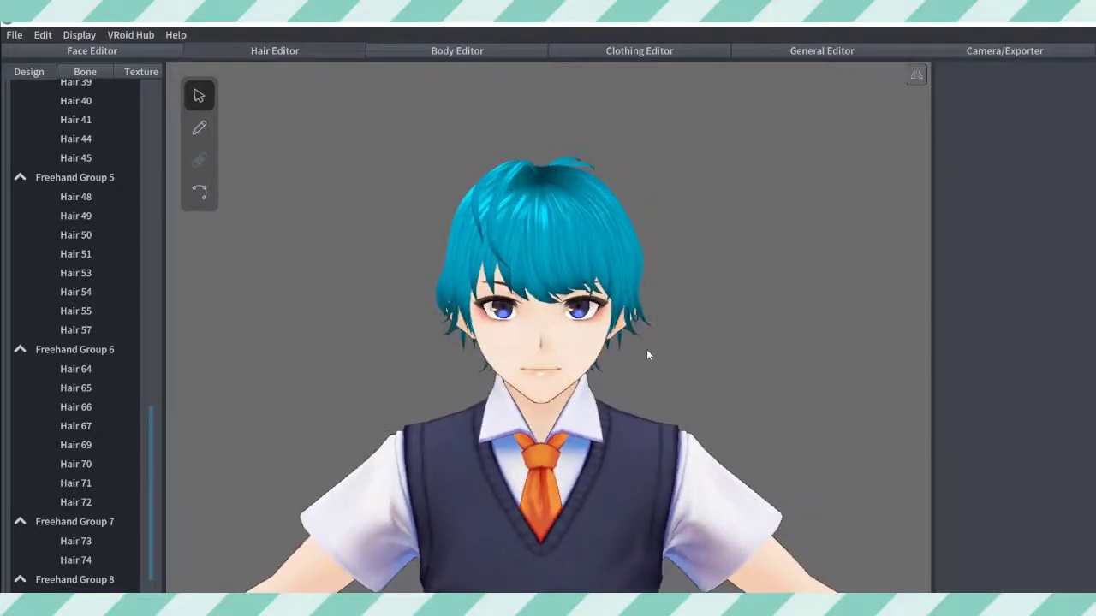
# Step: Create a bone group from the two Freehand Group 7 accent strands, Hair 73 and Hair 74
pyautogui.click(85, 74)
pyautogui.moveTo(404, 324)
pyautogui.mouseDown(button='right')
pyautogui.moveTo(391, 324)
pyautogui.moveTo(404, 323)
pyautogui.mouseUp(button='right')
pyautogui.click(500, 194)
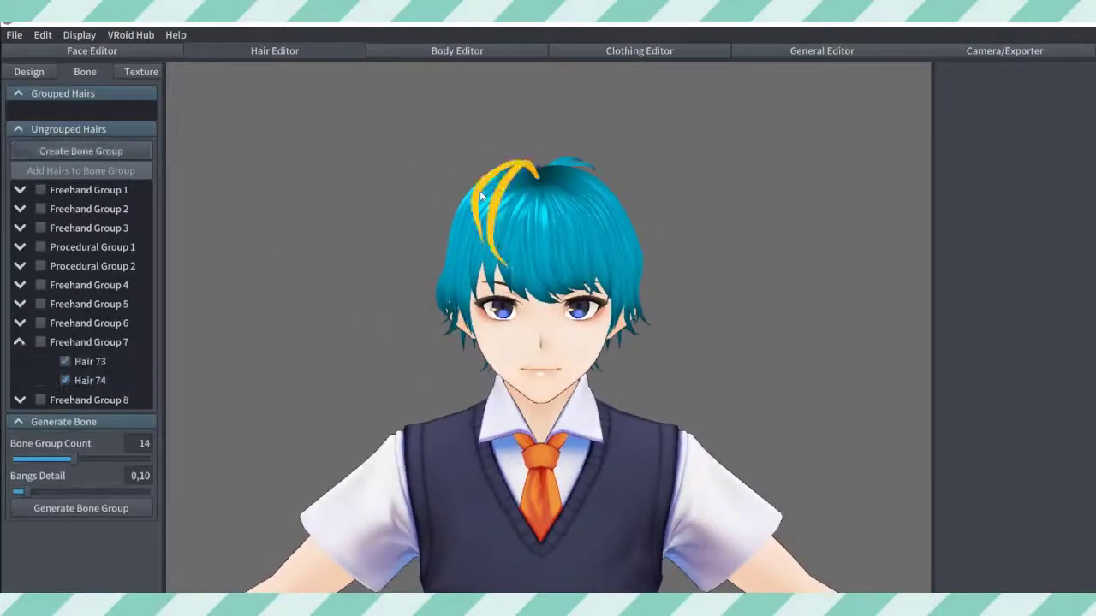
pyautogui.click(100, 153)
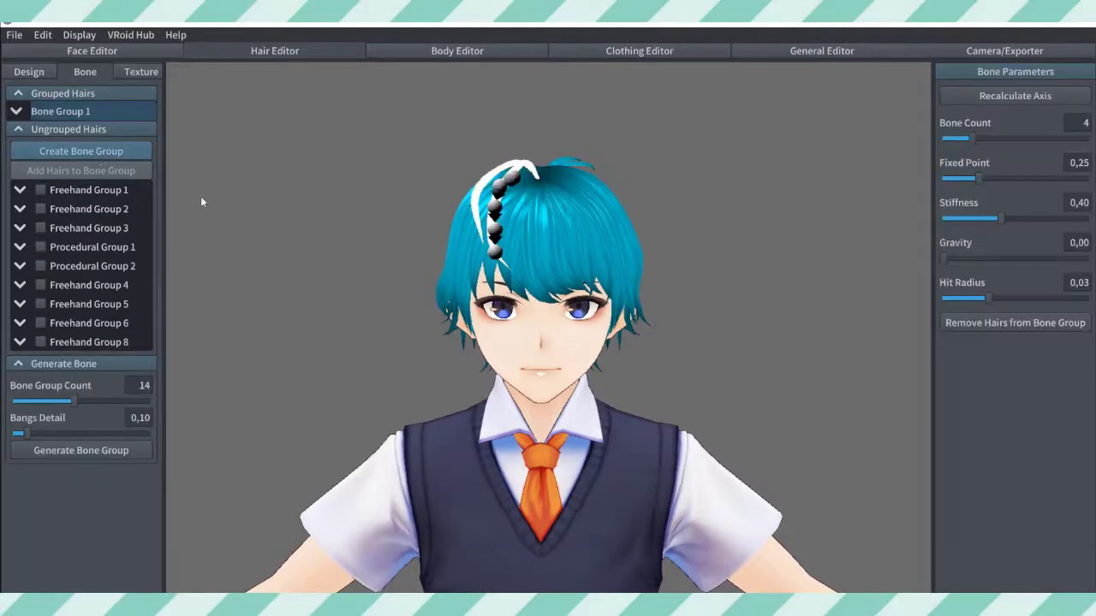
# Step: Set Bone Group 1's bone count to 3, fixed point to 0,18, stiffness to 0,29 and hit radius to 0,01
pyautogui.moveTo(974, 141)
pyautogui.mouseDown()
pyautogui.moveTo(1066, 139)
pyautogui.moveTo(961, 138)
pyautogui.mouseUp()
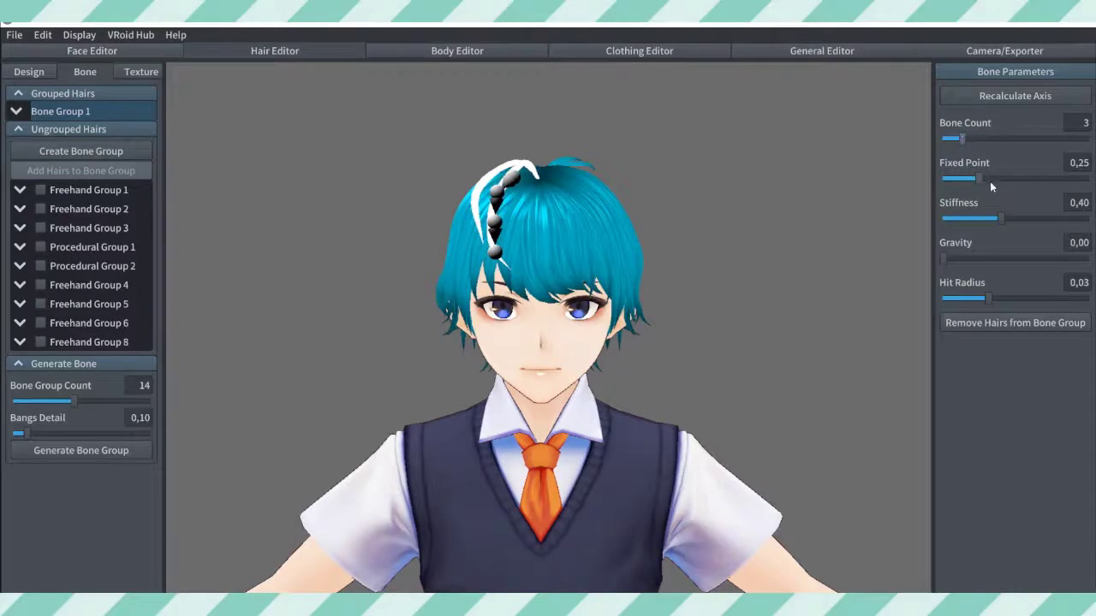
pyautogui.moveTo(977, 178)
pyautogui.mouseDown()
pyautogui.moveTo(1017, 177)
pyautogui.moveTo(933, 173)
pyautogui.moveTo(970, 181)
pyautogui.mouseUp()
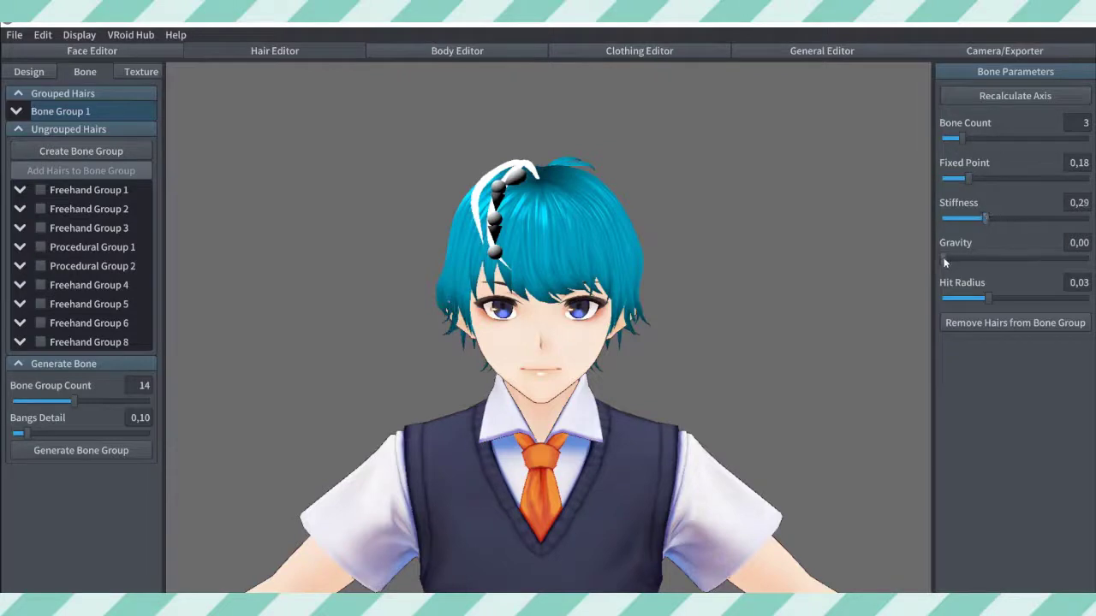
pyautogui.moveTo(993, 297); pyautogui.dragTo(963, 298)
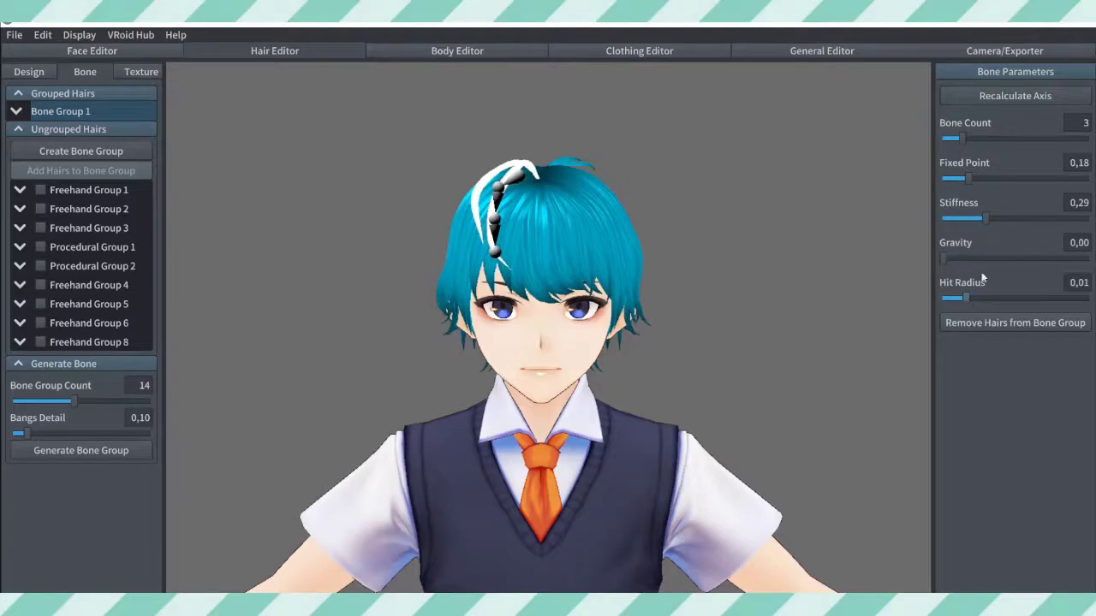
# Step: Test the hair bones' movement by setting the wind's Direction (X) to 0,38
pyautogui.click(1006, 54)
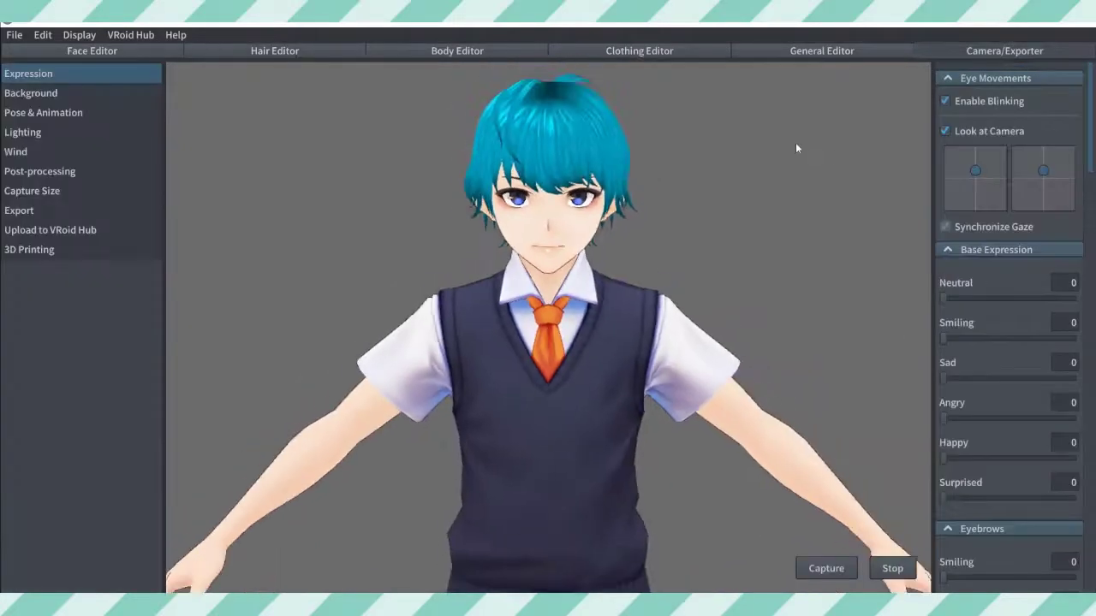
pyautogui.click(16, 151)
pyautogui.click(1045, 113)
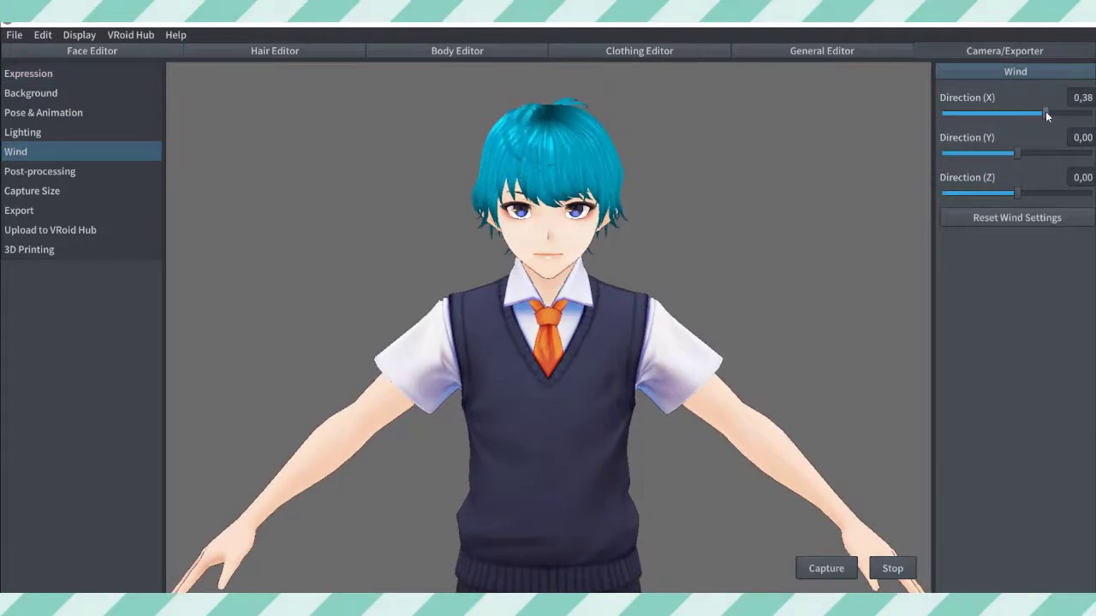
# Step: Create a bone group from the Freehand Group 5 bang strands on the character's left side and set its stiffness to 0,64
pyautogui.moveTo(757, 190)
pyautogui.mouseDown(button='right')
pyautogui.moveTo(696, 181)
pyautogui.moveTo(751, 188)
pyautogui.mouseUp(button='right')
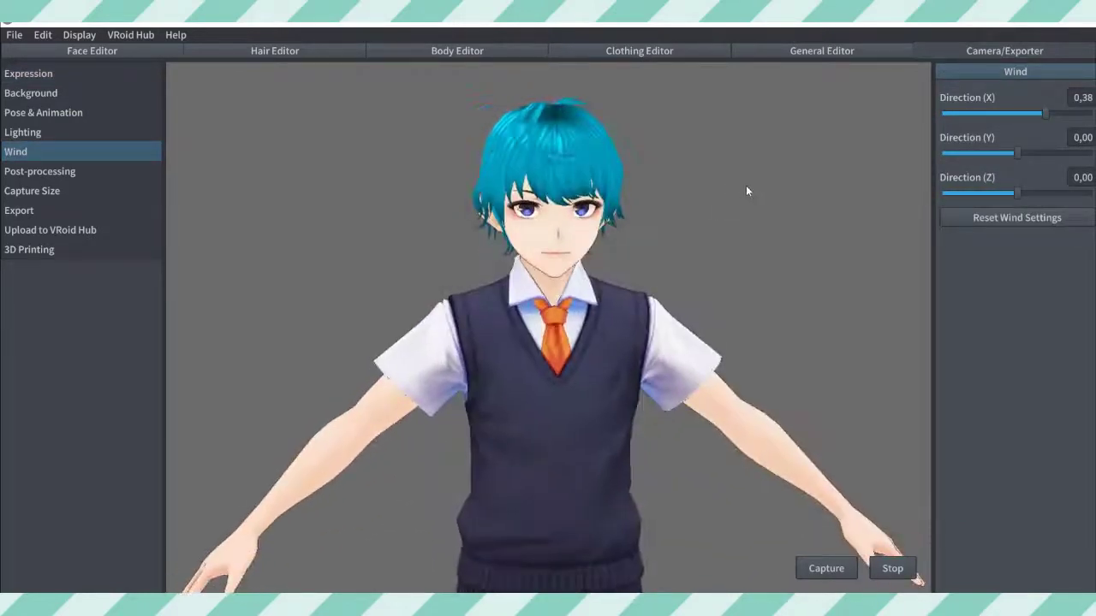
pyautogui.click(299, 51)
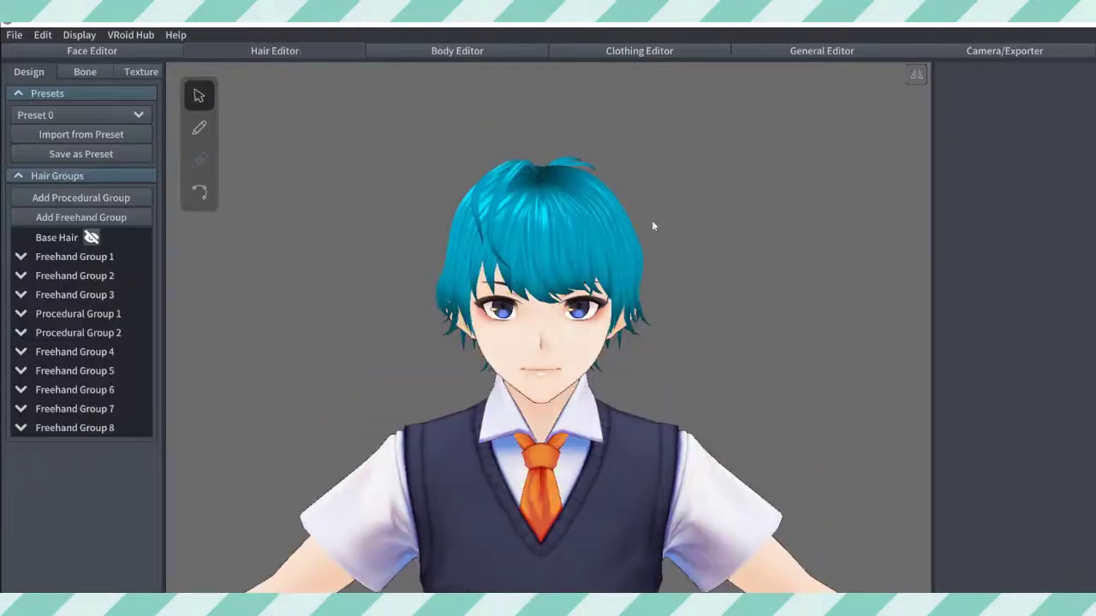
pyautogui.click(100, 71)
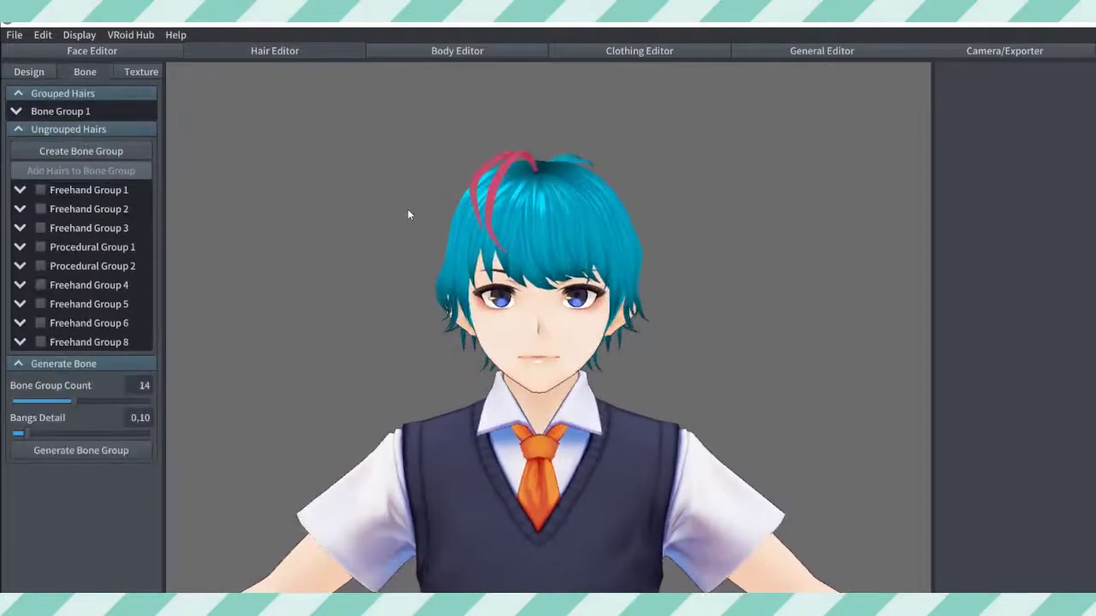
pyautogui.click(491, 230)
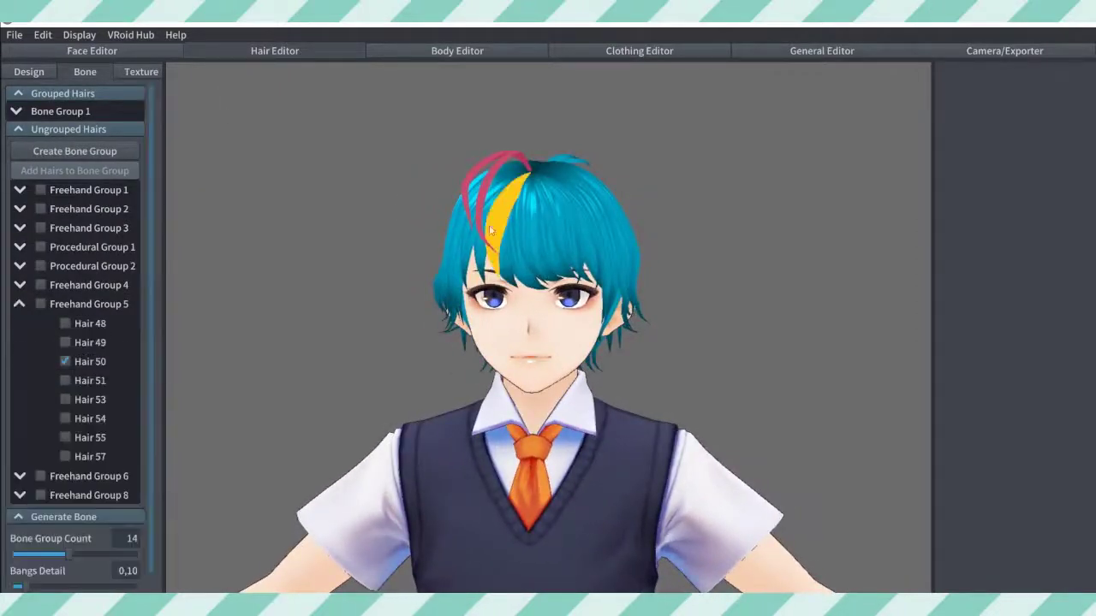
pyautogui.click(41, 304)
pyautogui.click(41, 303)
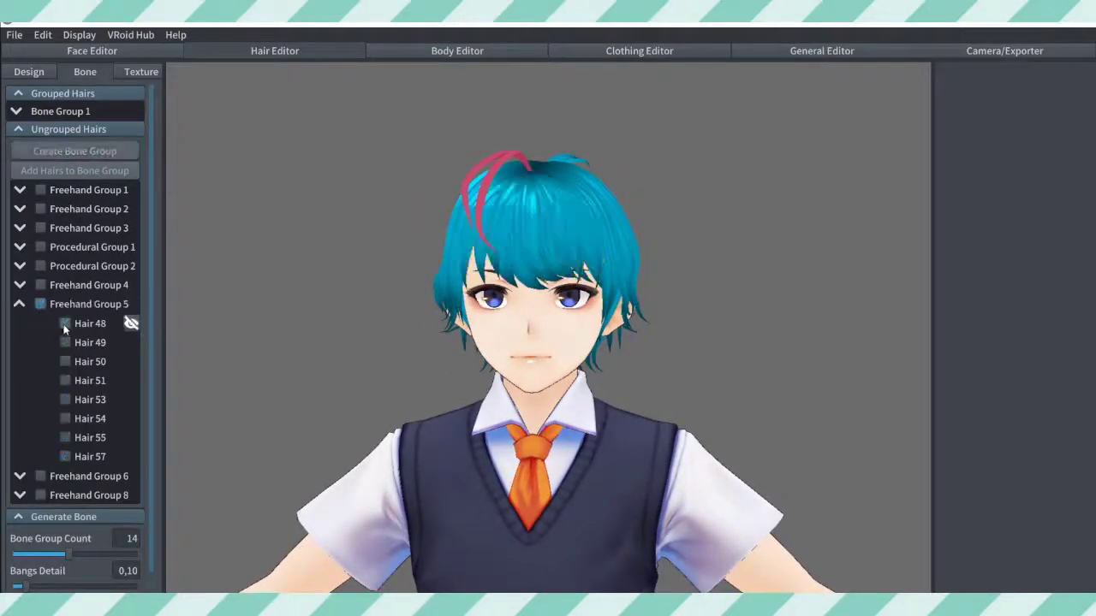
pyautogui.click(40, 304)
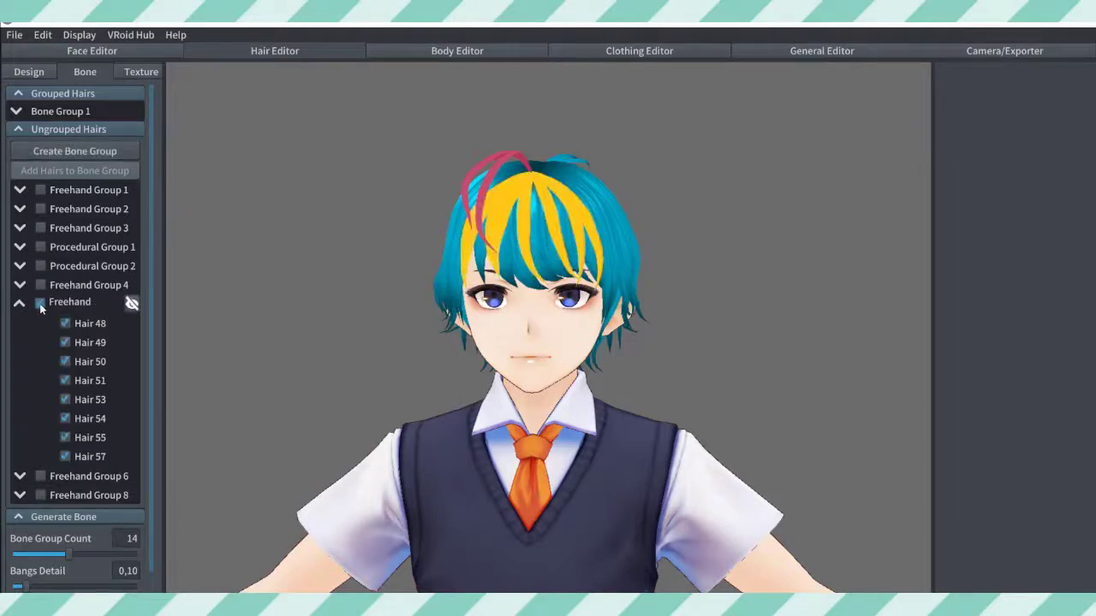
pyautogui.click(65, 327)
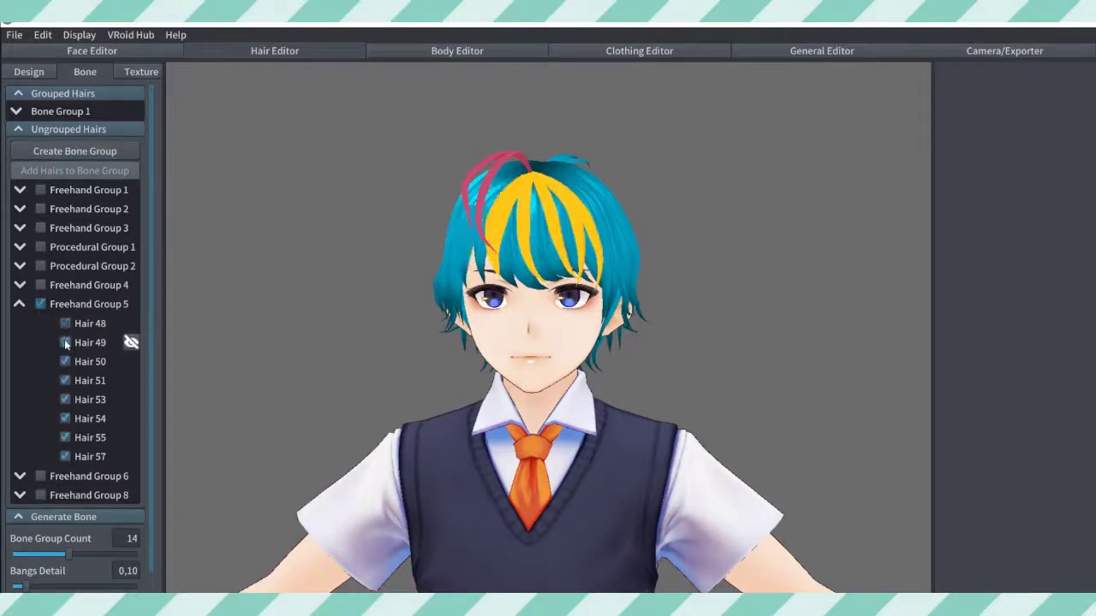
pyautogui.click(65, 362)
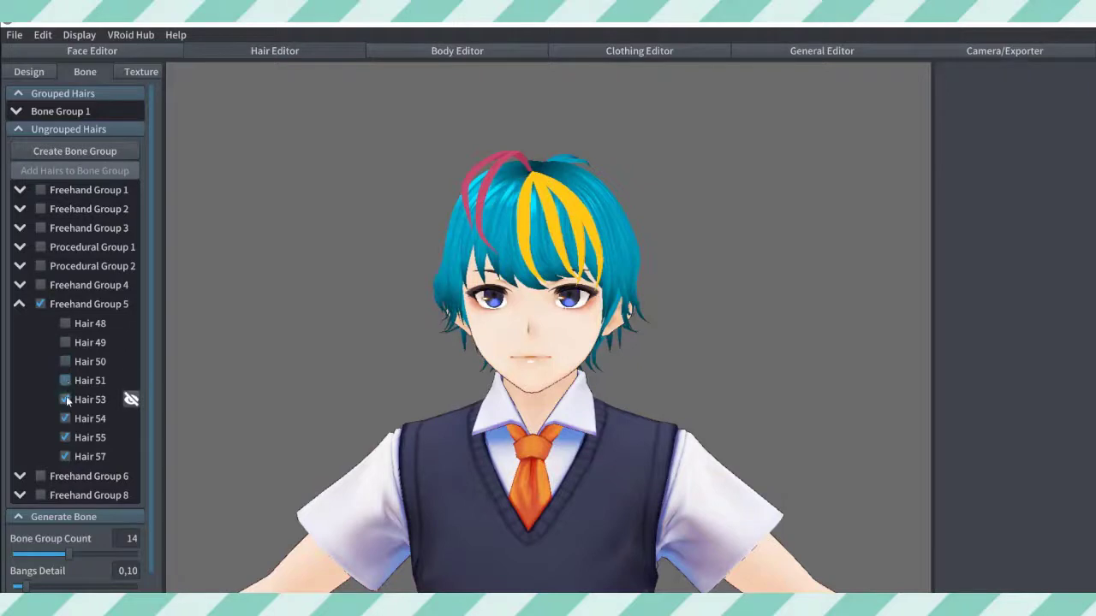
pyautogui.click(74, 151)
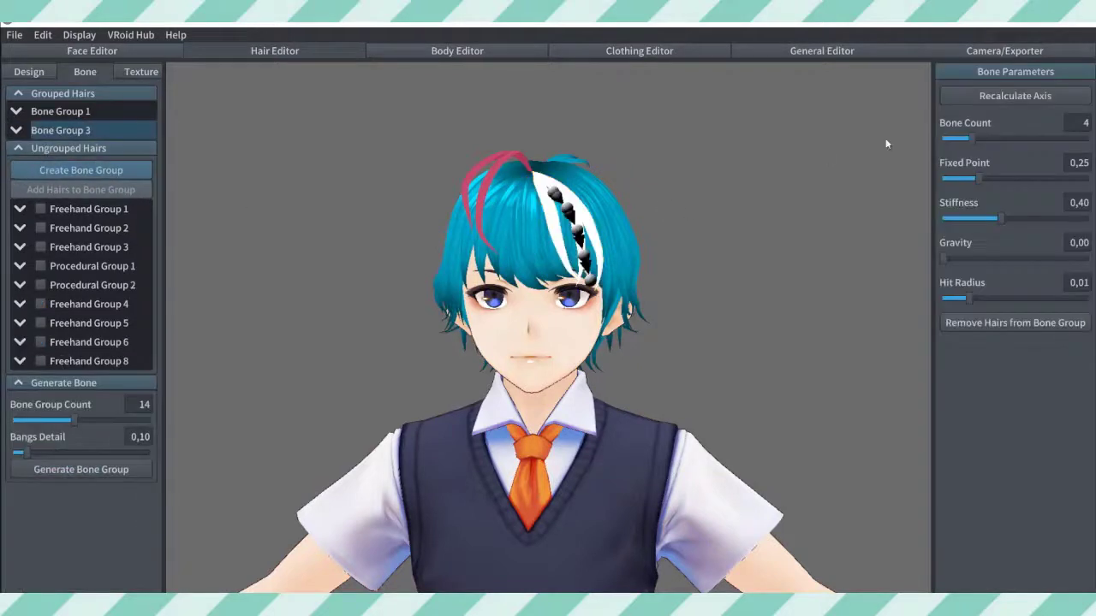
pyautogui.moveTo(998, 218); pyautogui.dragTo(1037, 221)
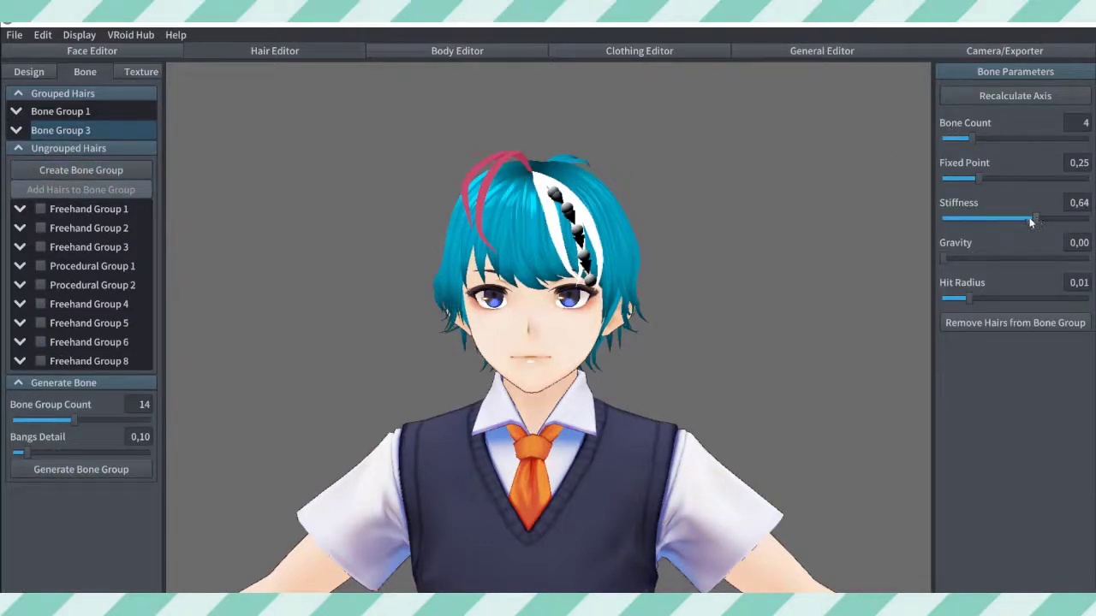
# Step: Create a bone group from the remaining Freehand Group 5 strands with stiffness 0,57 and preview the bangs in the wind
pyautogui.click(40, 323)
pyautogui.click(81, 170)
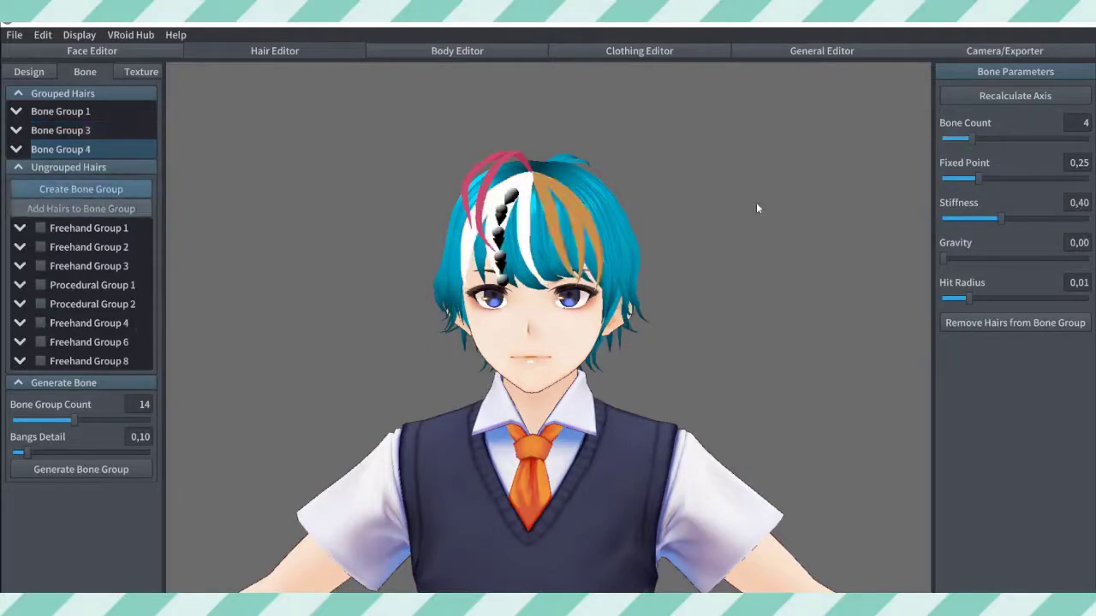
pyautogui.click(1025, 218)
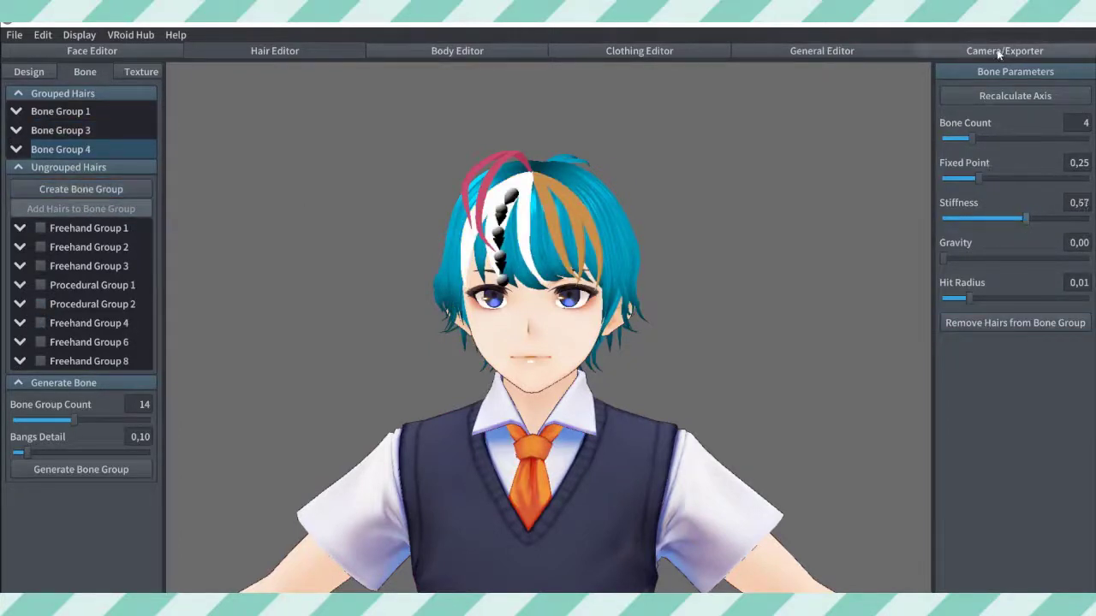
pyautogui.click(998, 51)
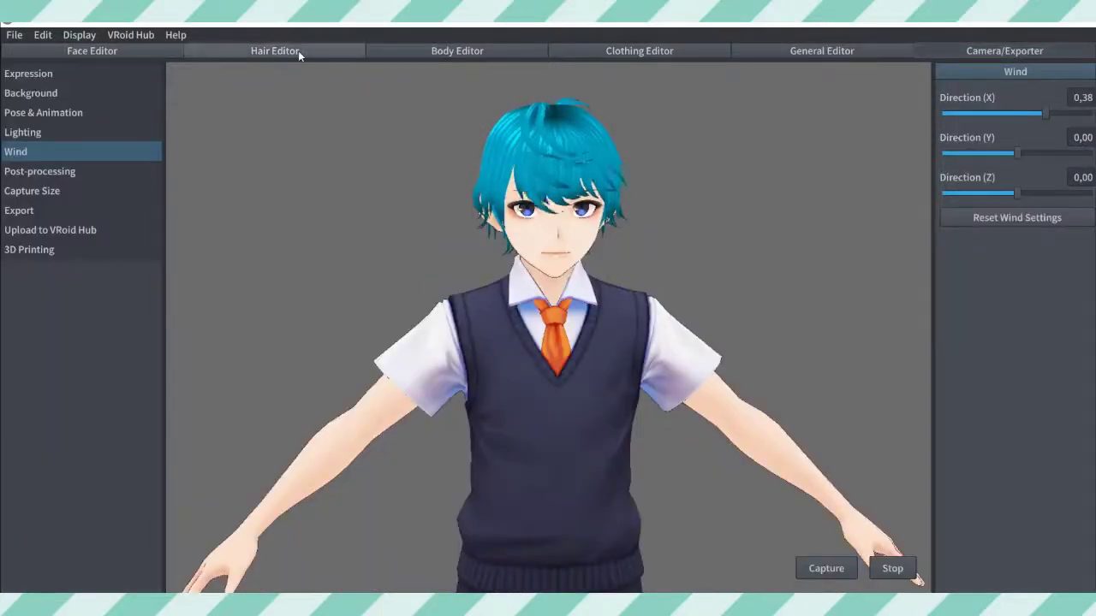
# Step: Create a bone group from Freehand Group 1's Hair 2, Hair 3, Hair 4 and Hair 11, with bone count 2 and fixed point 0,69
pyautogui.click(298, 51)
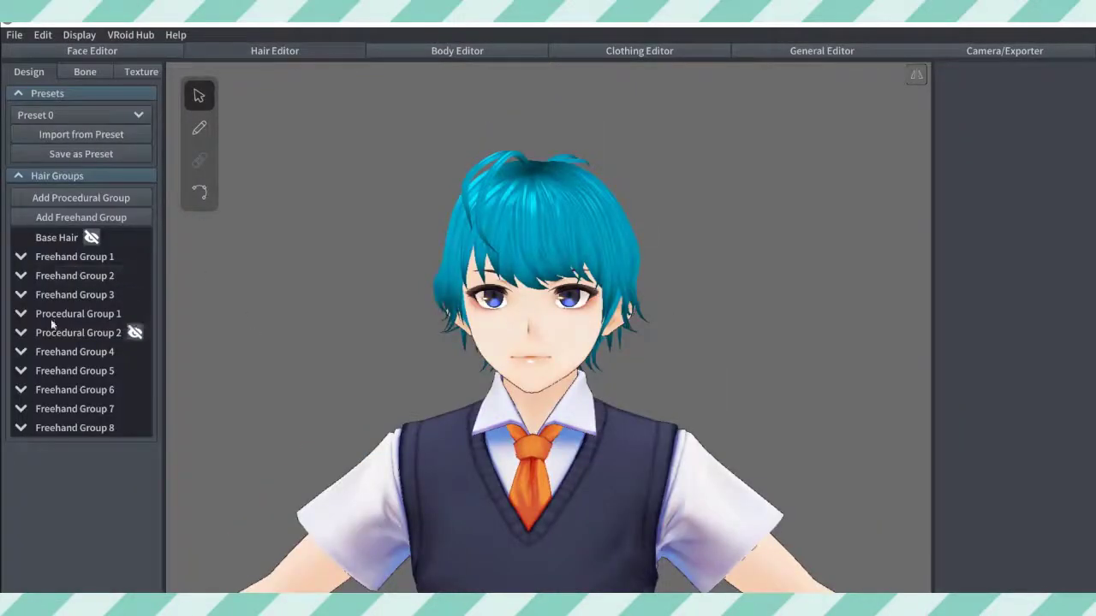
pyautogui.click(83, 258)
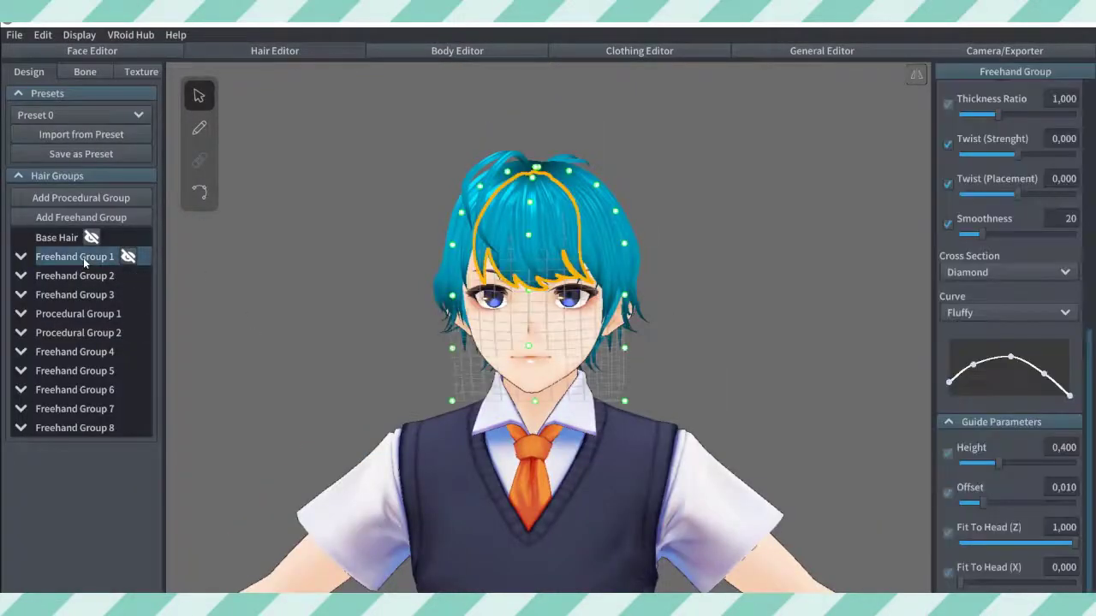
pyautogui.click(21, 257)
pyautogui.click(107, 74)
pyautogui.click(20, 229)
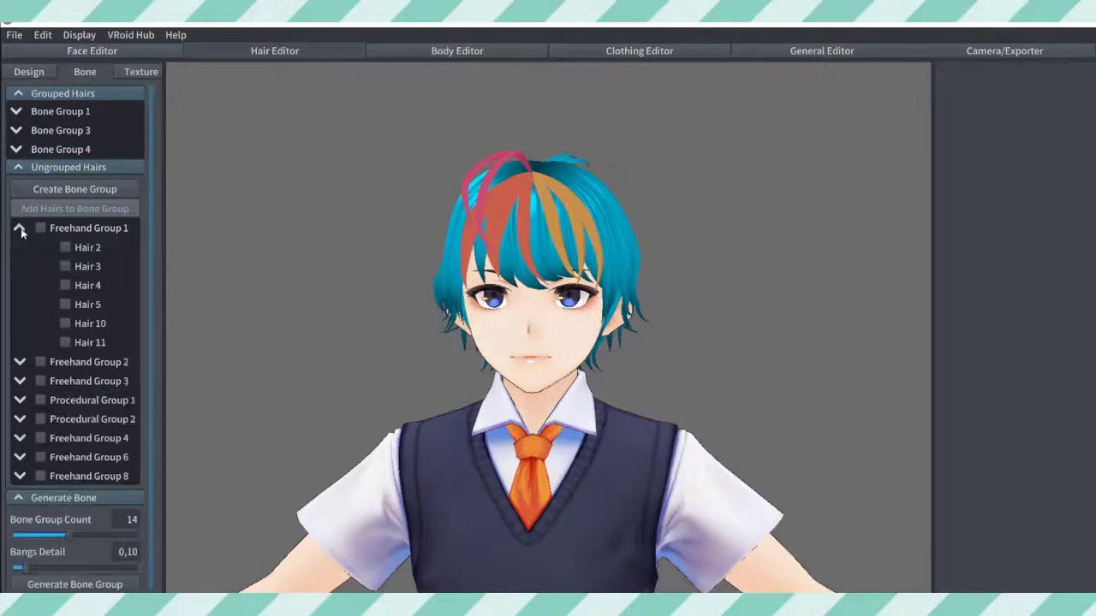
pyautogui.click(66, 266)
pyautogui.click(66, 284)
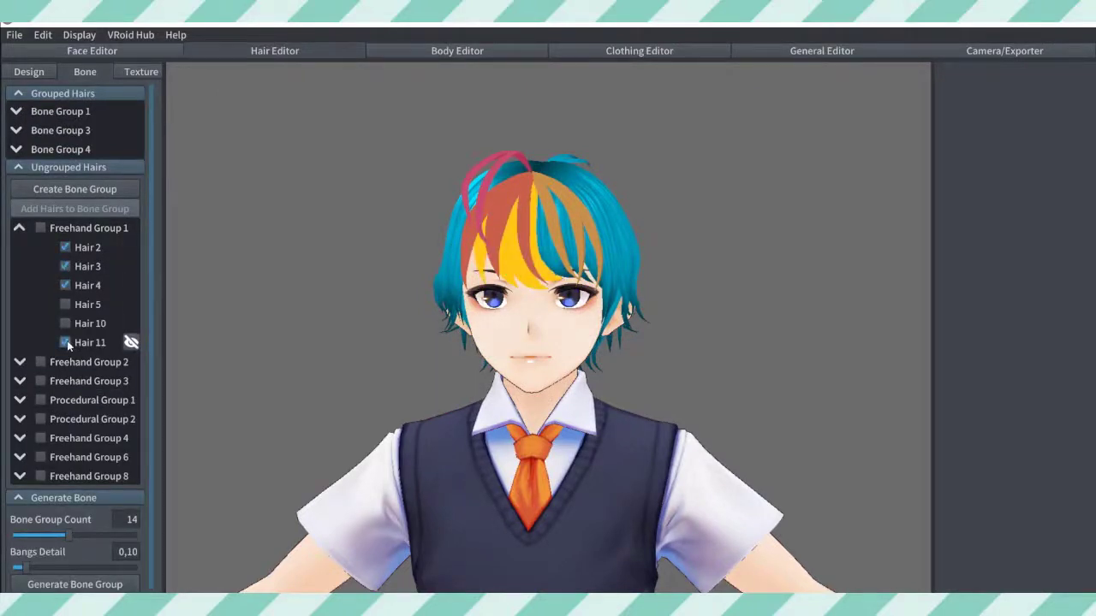
pyautogui.click(84, 189)
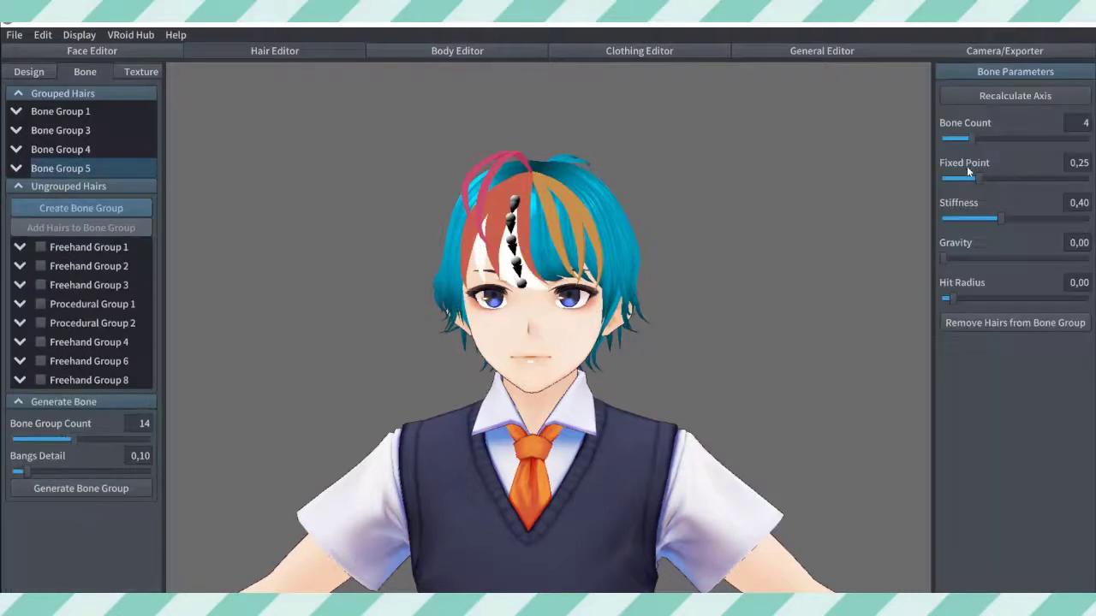
pyautogui.moveTo(1058, 177); pyautogui.dragTo(1043, 178)
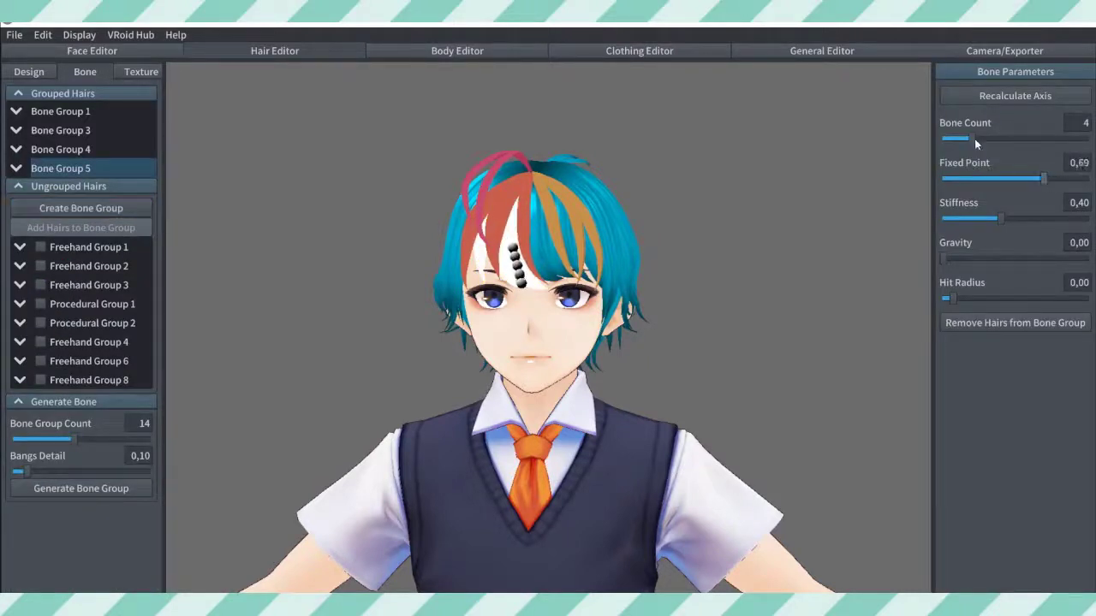
pyautogui.moveTo(973, 138); pyautogui.dragTo(953, 139)
# Step: Group the remaining Freehand Group 1 strands with bone count 2, fixed point 0,71 and higher stiffness, and set Bone Group 5's stiffness to 0,64
pyautogui.click(40, 247)
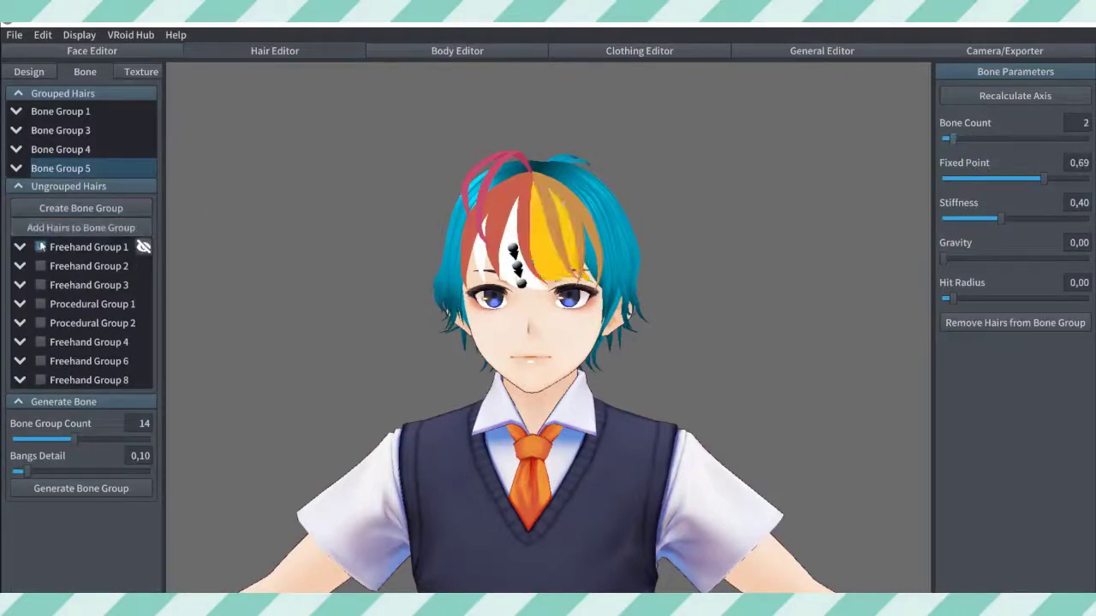
pyautogui.click(80, 208)
pyautogui.moveTo(976, 140); pyautogui.dragTo(953, 140)
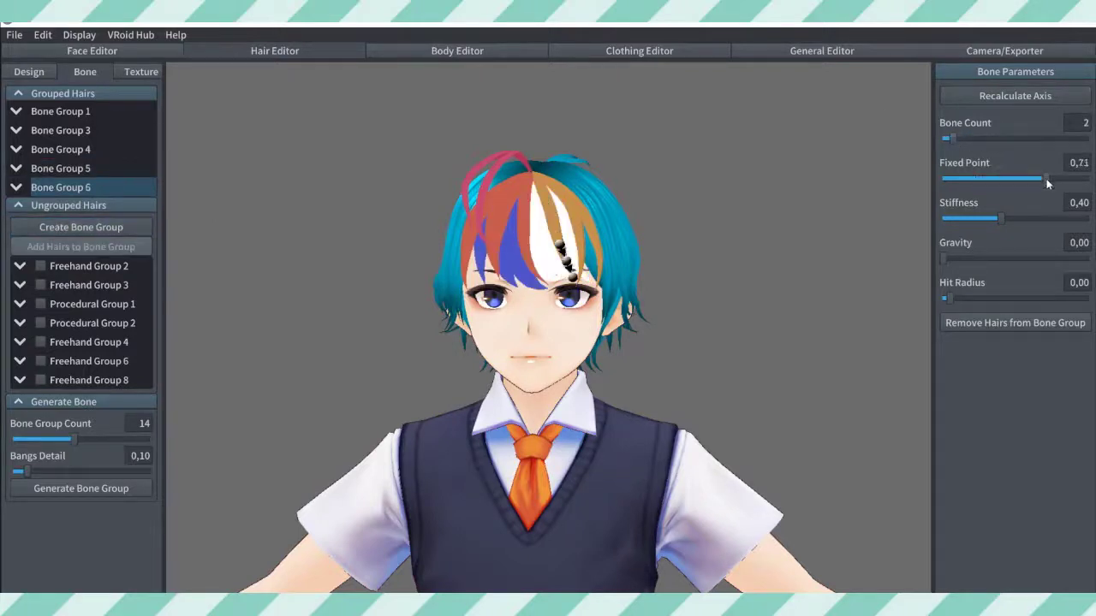
pyautogui.click(1032, 219)
pyautogui.click(101, 168)
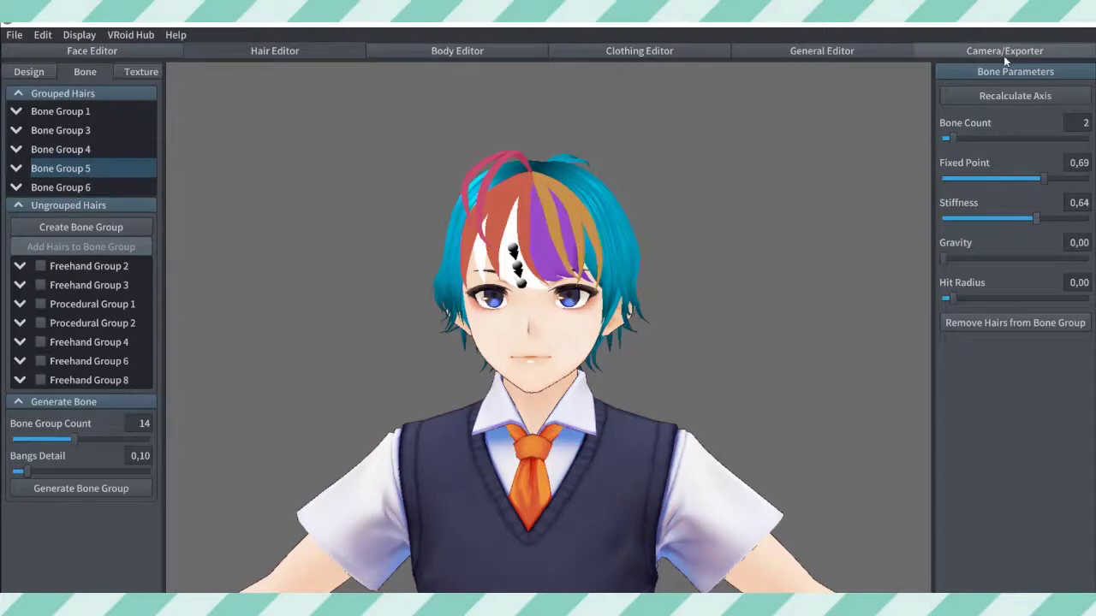
# Step: Check the bangs' movement in the wind, reset the wind settings and return to the hair bone setup
pyautogui.click(1004, 51)
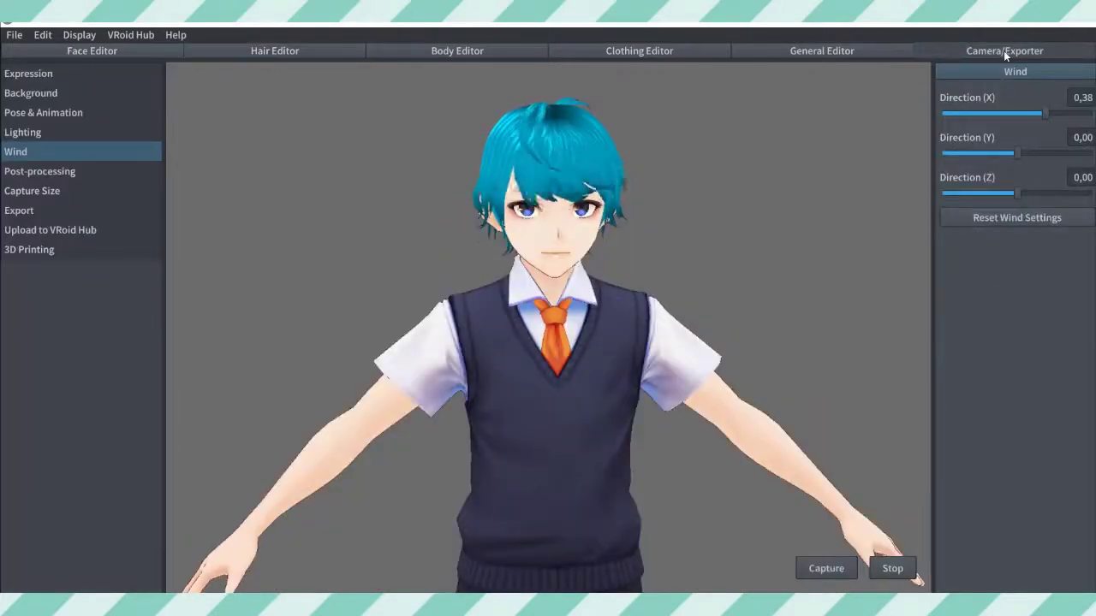
pyautogui.click(979, 216)
pyautogui.click(351, 48)
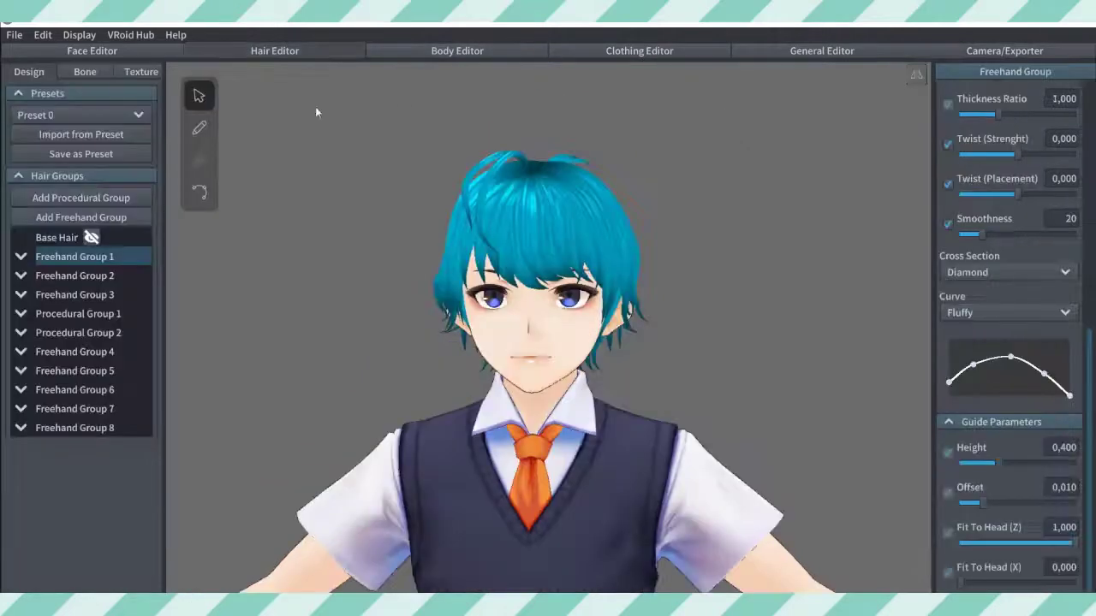
pyautogui.click(87, 72)
pyautogui.moveTo(428, 291); pyautogui.dragTo(402, 294, button='right')
pyautogui.click(499, 297)
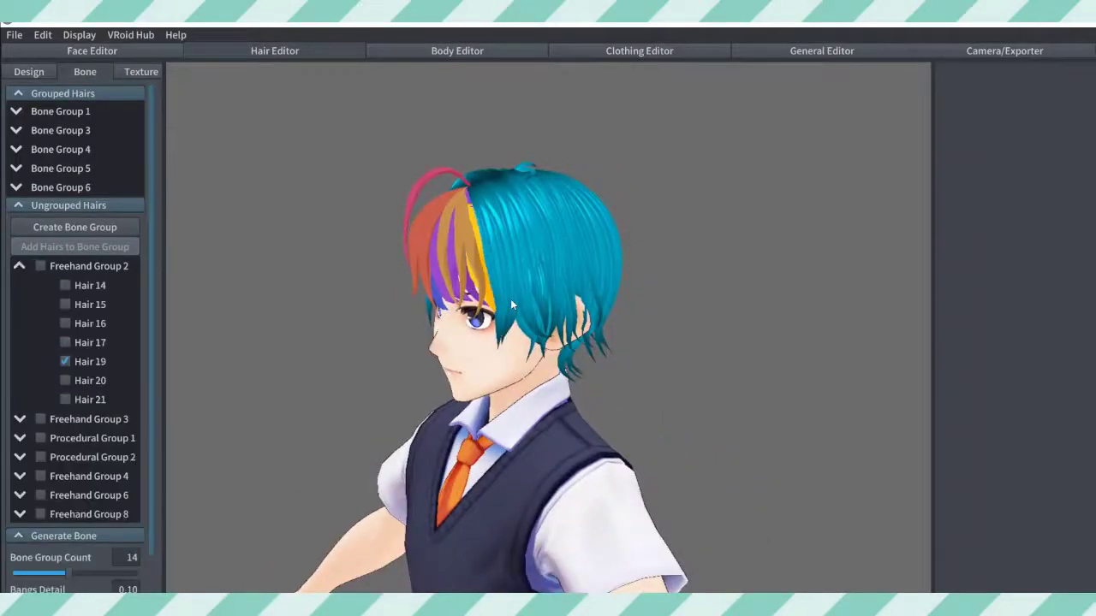
pyautogui.click(64, 361)
pyautogui.scroll(-3, 65, 385)
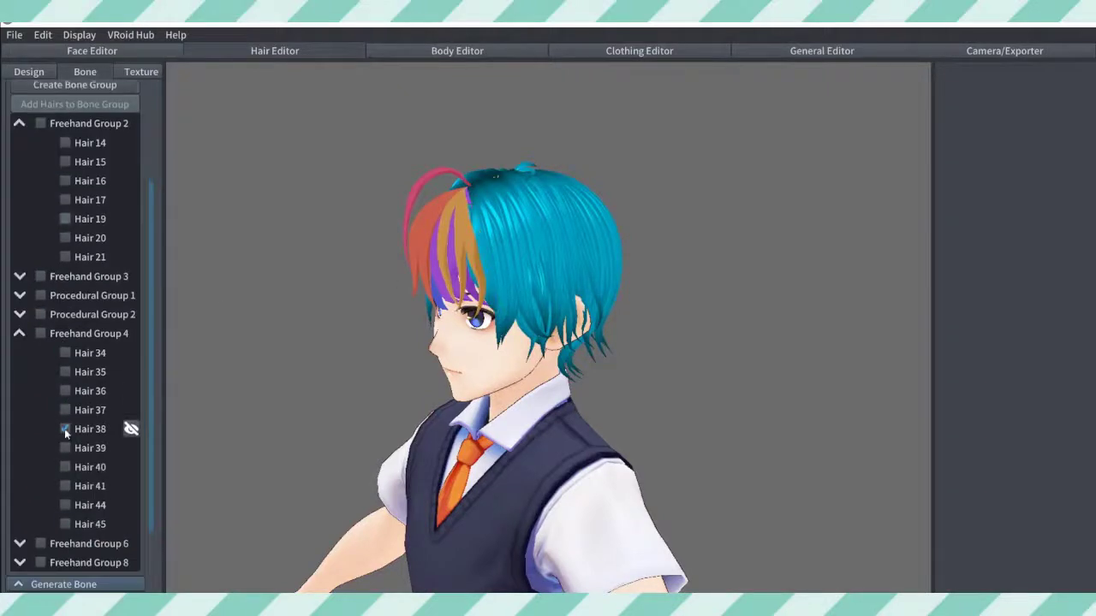
pyautogui.click(64, 428)
pyautogui.scroll(2, 63, 426)
# Step: Create a bone group from Freehand Group 2's Hair 14, Hair 16 and Hair 21 on the character's right side, with fixed point 0,49 and stiffness 0,66
pyautogui.click(65, 238)
pyautogui.moveTo(283, 249); pyautogui.dragTo(440, 258, button='right')
pyautogui.click(65, 275)
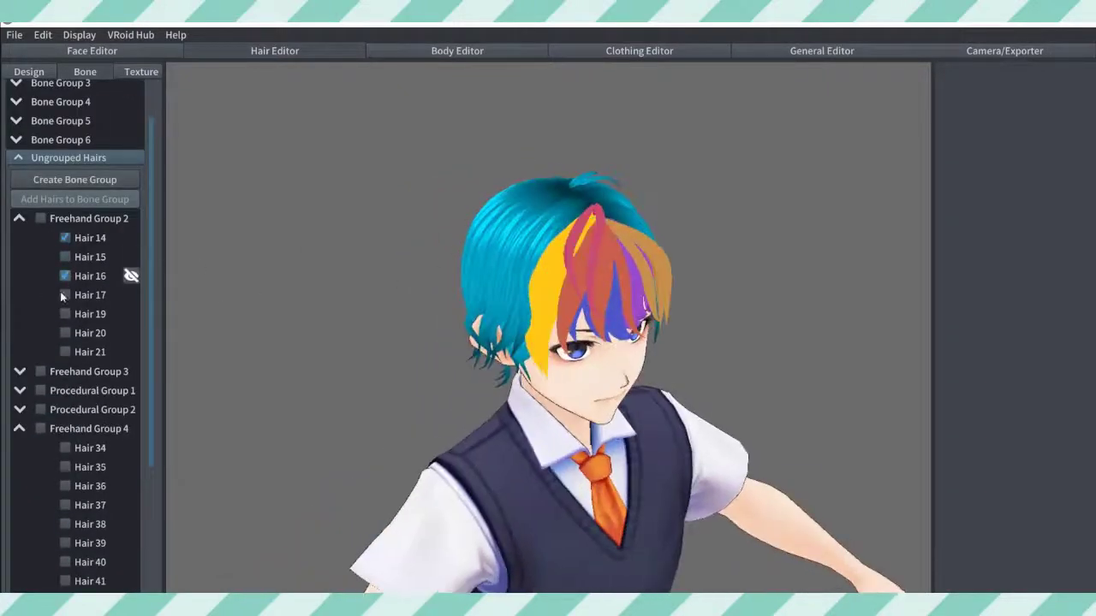
pyautogui.click(66, 314)
pyautogui.click(65, 352)
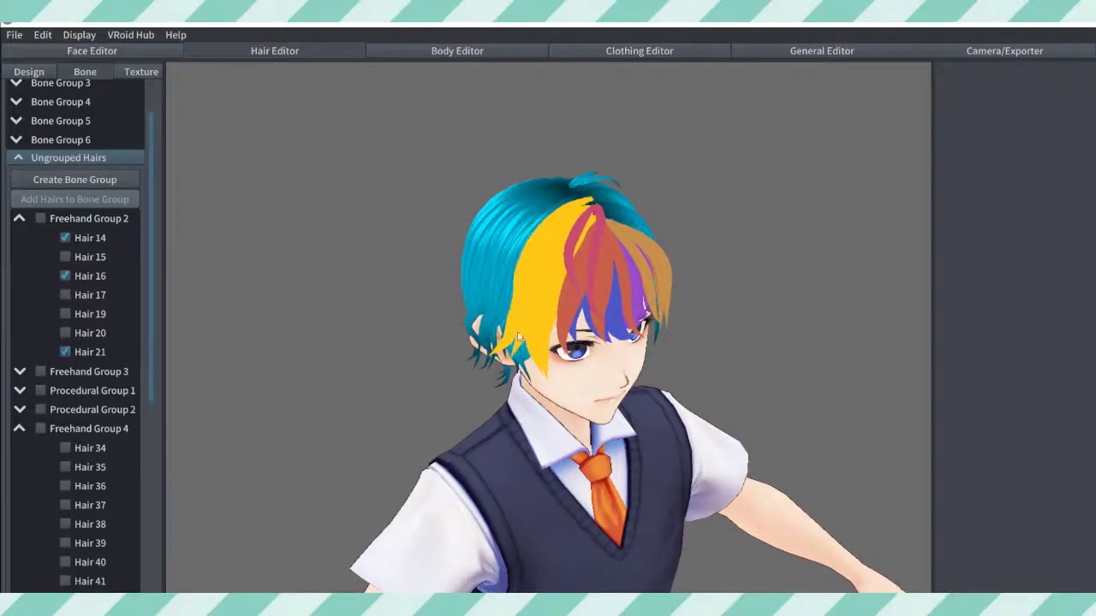
pyautogui.click(120, 180)
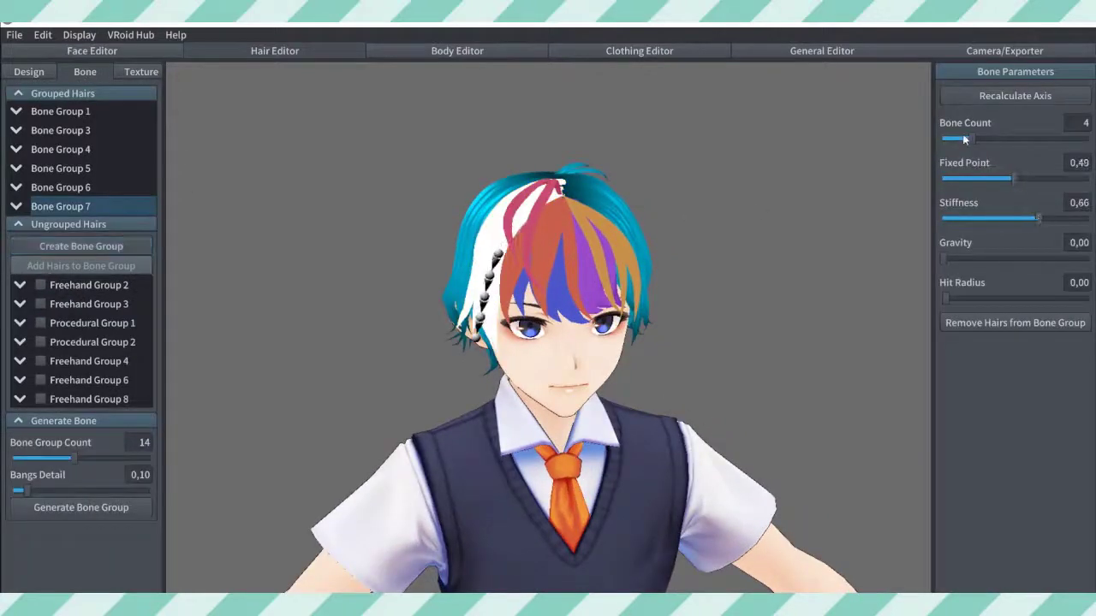
# Step: Create a bone group from the remaining Freehand Group 2 strands and adjacent Freehand Group 4 strands, with fixed point 0,57 and stiffness 0,60
pyautogui.click(38, 284)
pyautogui.moveTo(513, 283); pyautogui.dragTo(368, 286, button='right')
pyautogui.click(517, 291)
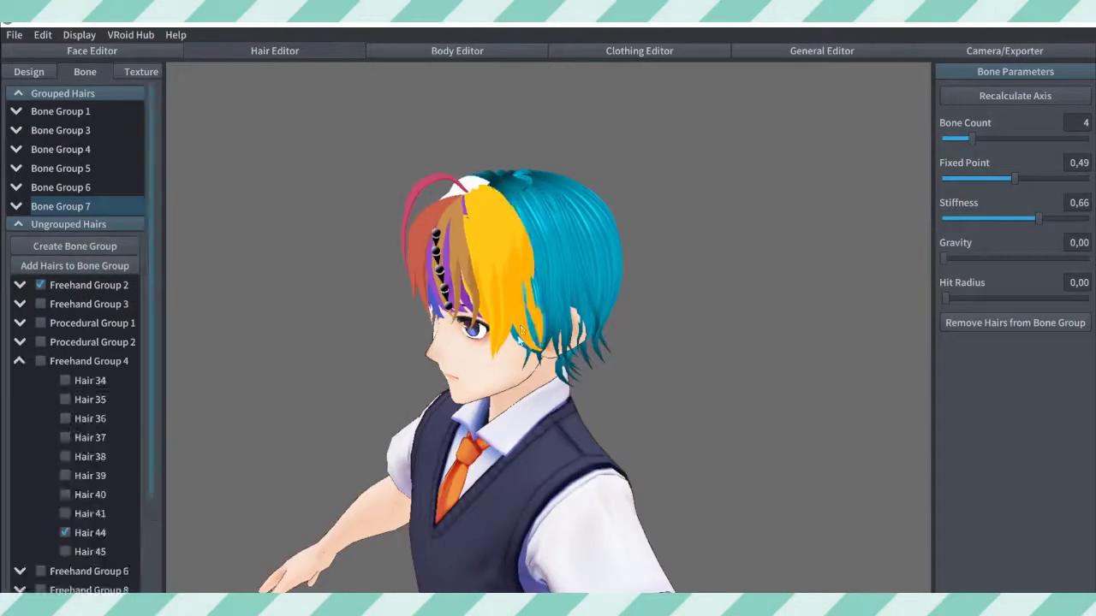
pyautogui.click(522, 318)
pyautogui.click(524, 336)
pyautogui.click(74, 246)
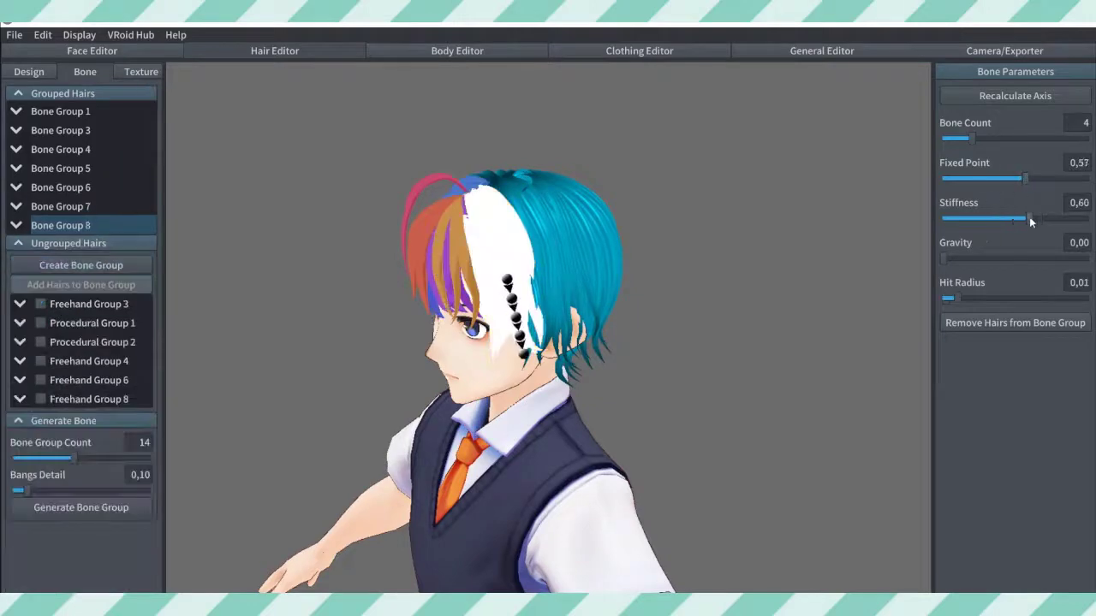
pyautogui.click(40, 305)
pyautogui.moveTo(368, 184)
pyautogui.mouseDown(button='right')
pyautogui.moveTo(611, 175)
pyautogui.moveTo(505, 180)
pyautogui.mouseUp(button='right')
pyautogui.click(42, 305)
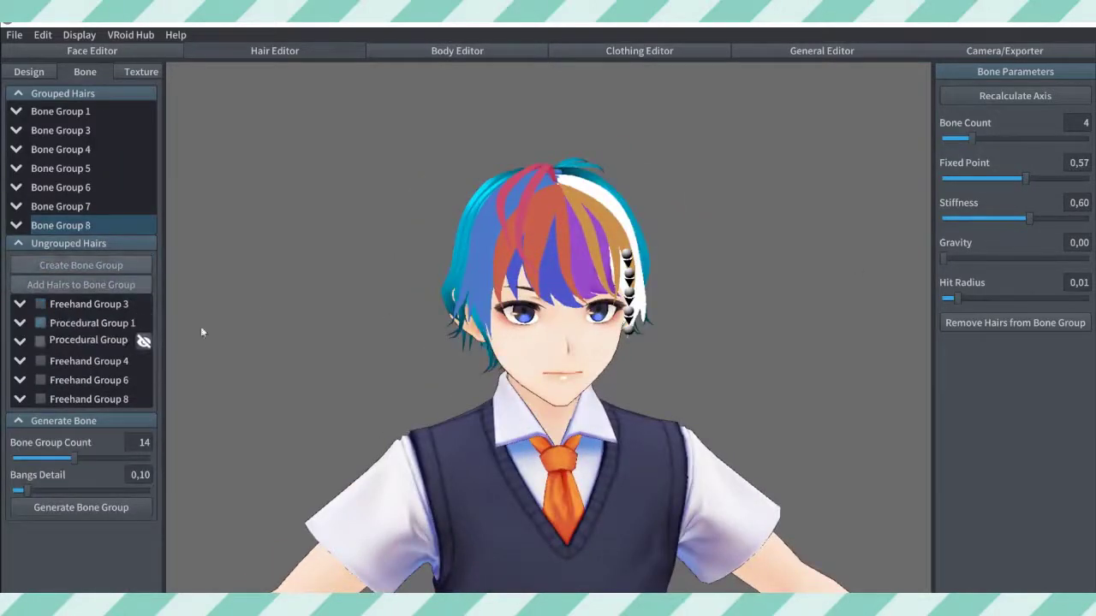
# Step: Create a bone group from Procedural Group 1 at the nape with bone count 2, fixed point 0,80 and stiffness 0,76
pyautogui.click(38, 324)
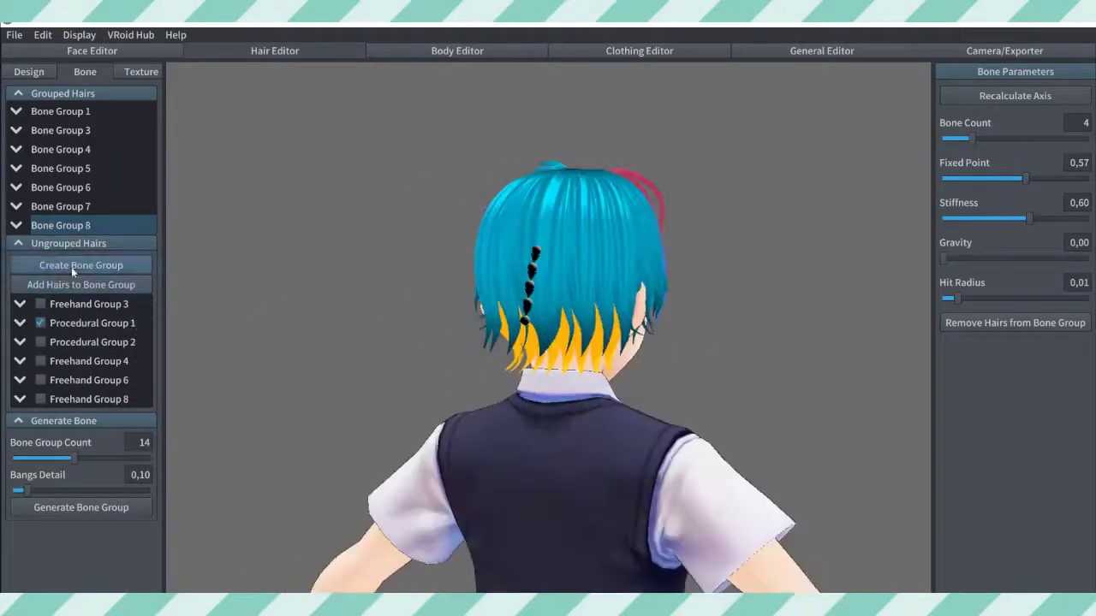
pyautogui.click(71, 267)
pyautogui.moveTo(974, 178); pyautogui.dragTo(1059, 179)
pyautogui.click(41, 342)
pyautogui.moveTo(300, 325); pyautogui.dragTo(390, 319, button='right')
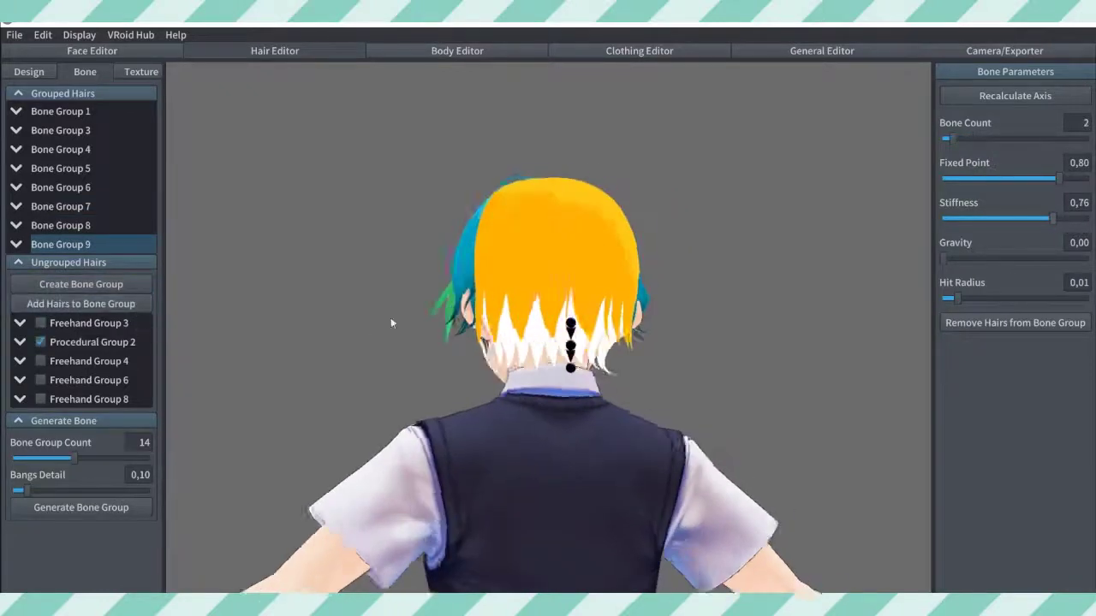
pyautogui.click(41, 343)
# Step: Split Procedural Group 2 at the back of the head into two bone groups, one for each side, raising the fixed point to 0,74
pyautogui.click(20, 343)
pyautogui.click(65, 361)
pyautogui.click(65, 380)
pyautogui.click(65, 399)
pyautogui.click(67, 418)
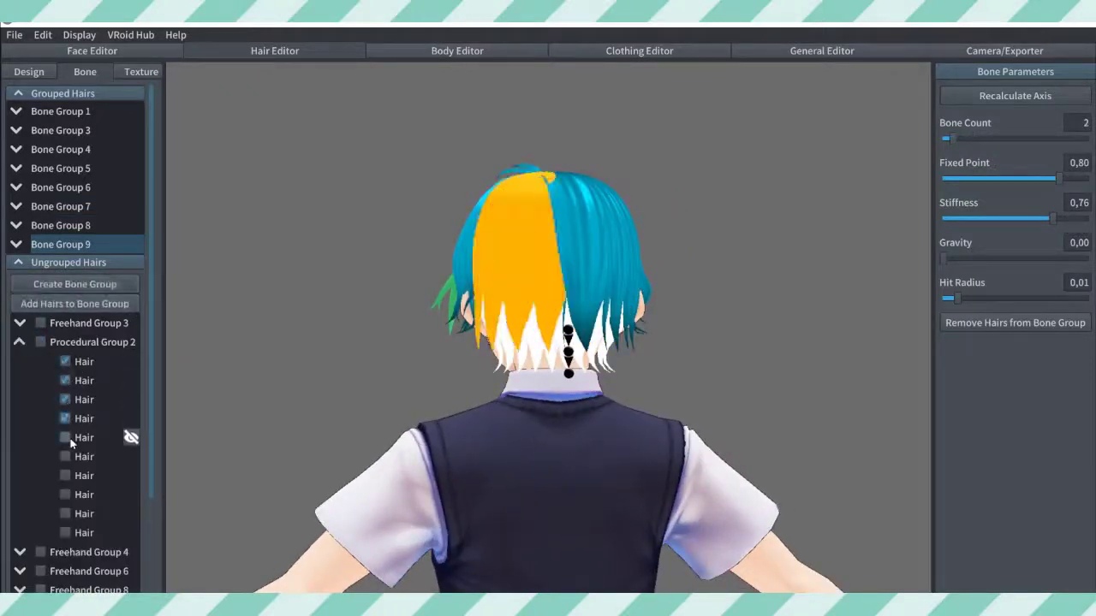
pyautogui.click(75, 284)
pyautogui.moveTo(974, 178); pyautogui.dragTo(1053, 181)
pyautogui.click(40, 360)
pyautogui.click(80, 303)
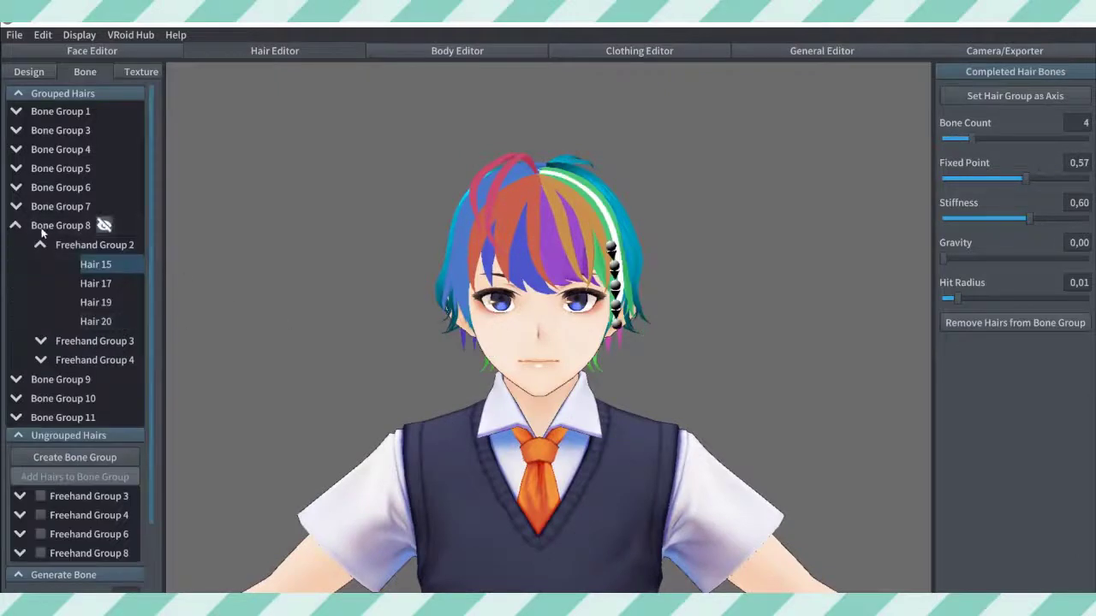
# Step: Set Bone Group 8 to bone count 2, fixed point 0,58, stiffness 0,65 and gravity 0,36, with Freehand Group 2's Hair 15 as its axis
pyautogui.click(102, 226)
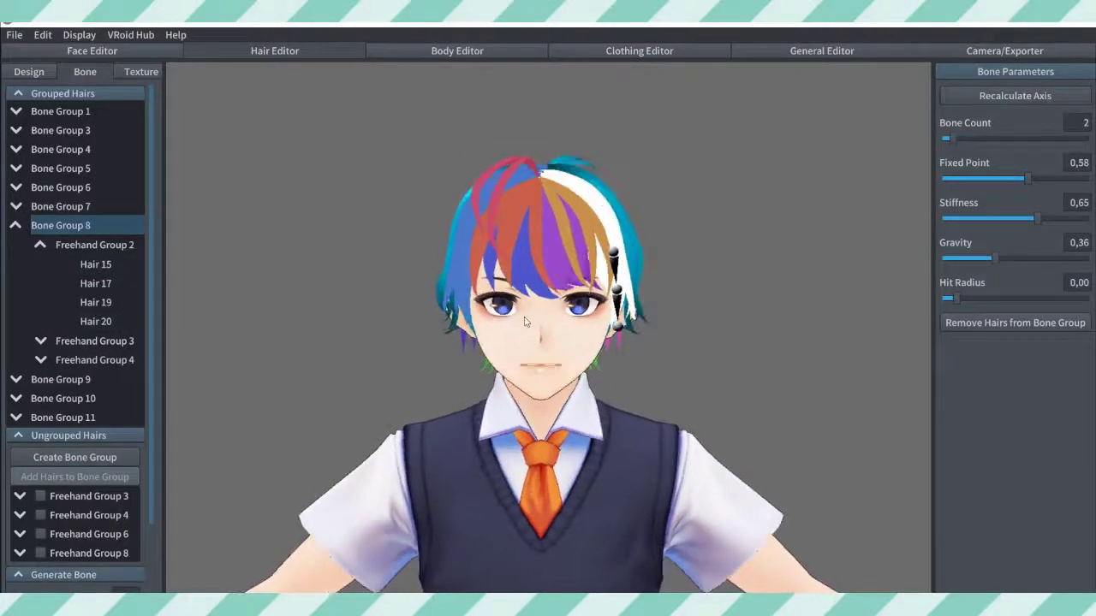
pyautogui.click(636, 260)
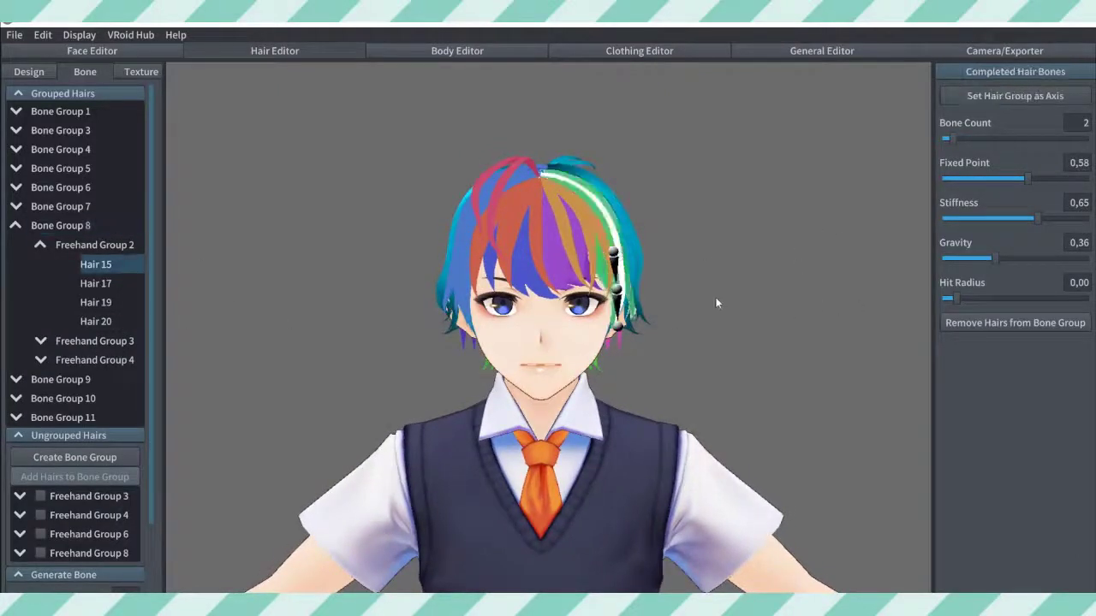
pyautogui.moveTo(698, 297); pyautogui.dragTo(696, 321, button='right')
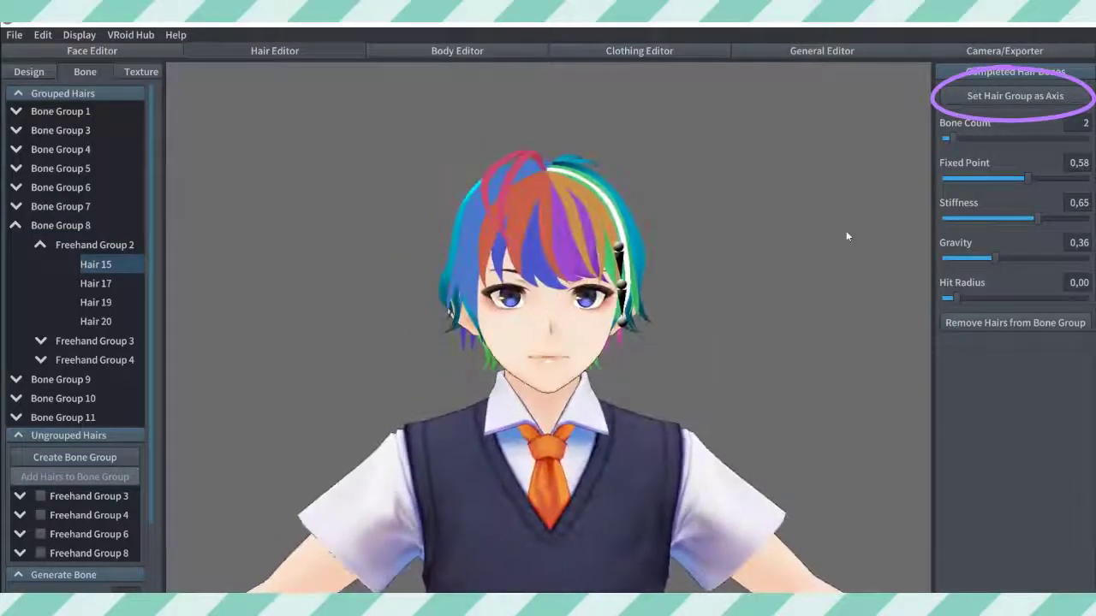
pyautogui.click(979, 97)
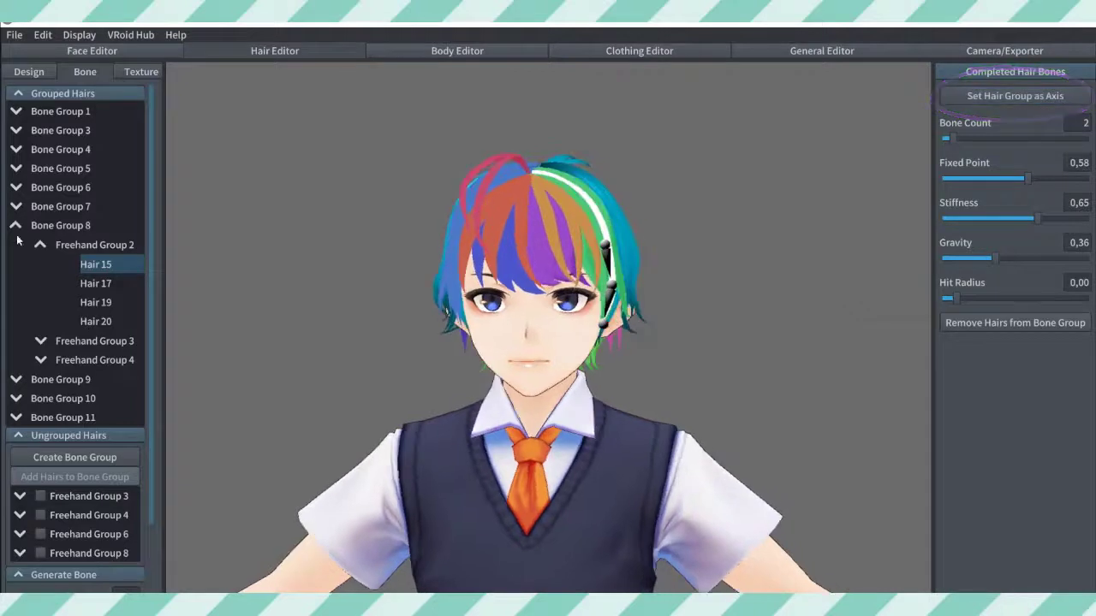
# Step: Set Bone Group 8's gravity to 0,19 and Bone Group 7's hit radius to 0,00
pyautogui.click(60, 206)
pyautogui.click(106, 225)
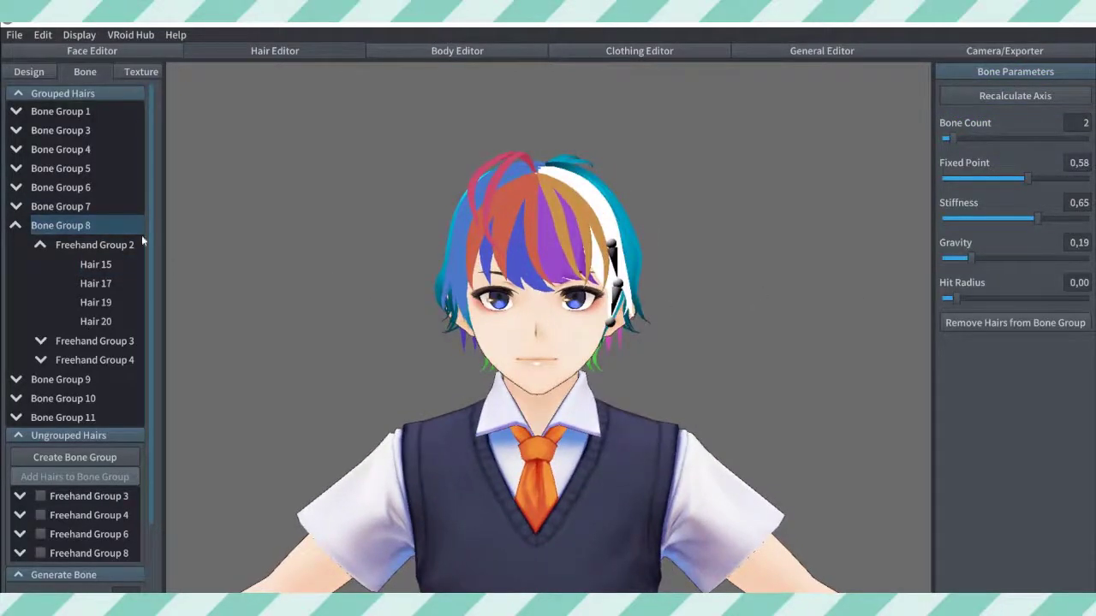
pyautogui.click(69, 206)
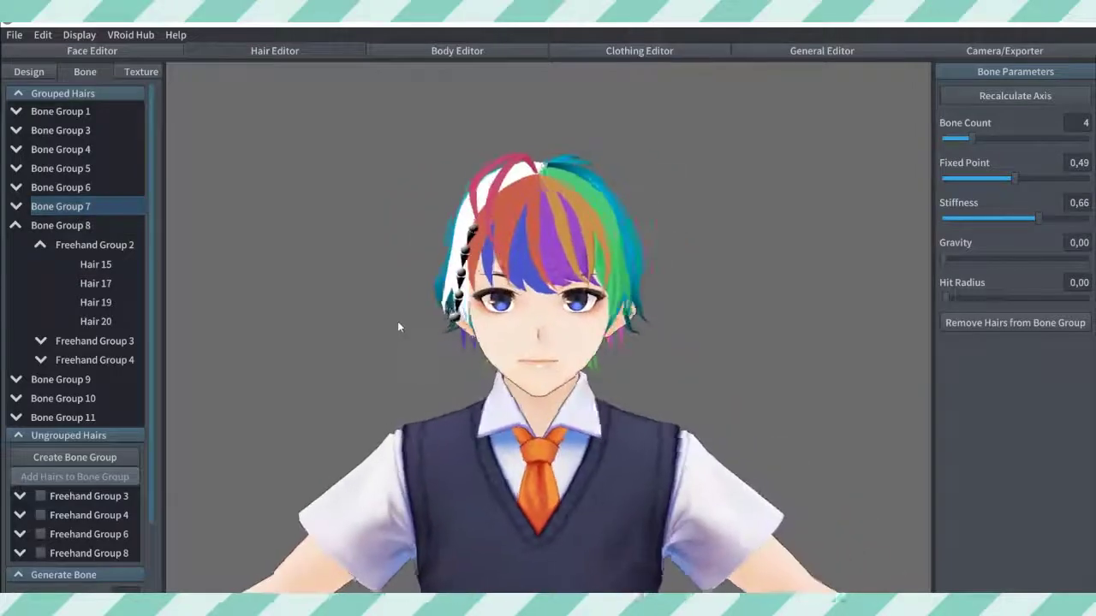
pyautogui.click(94, 188)
pyautogui.click(101, 206)
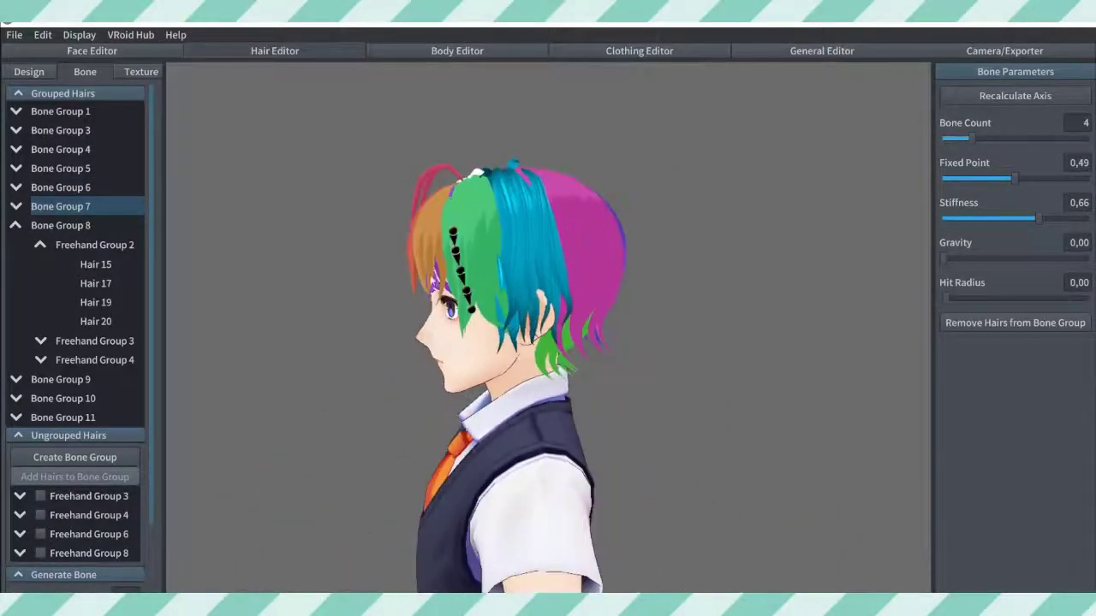
# Step: Create a bone group from Freehand Group 4's Hair 35, 37, 39, 41 and Freehand Group 6's Hair 64, 66, 69, 70, with bone count 3, fixed point 0,53 and Hair 69 as axis
pyautogui.click(532, 276)
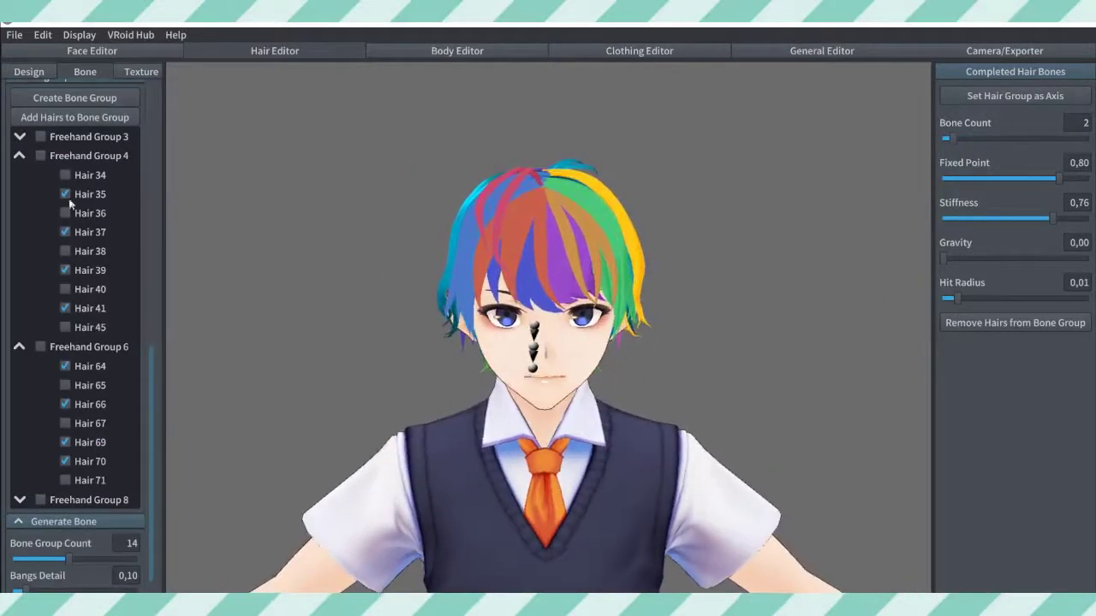
pyautogui.click(74, 98)
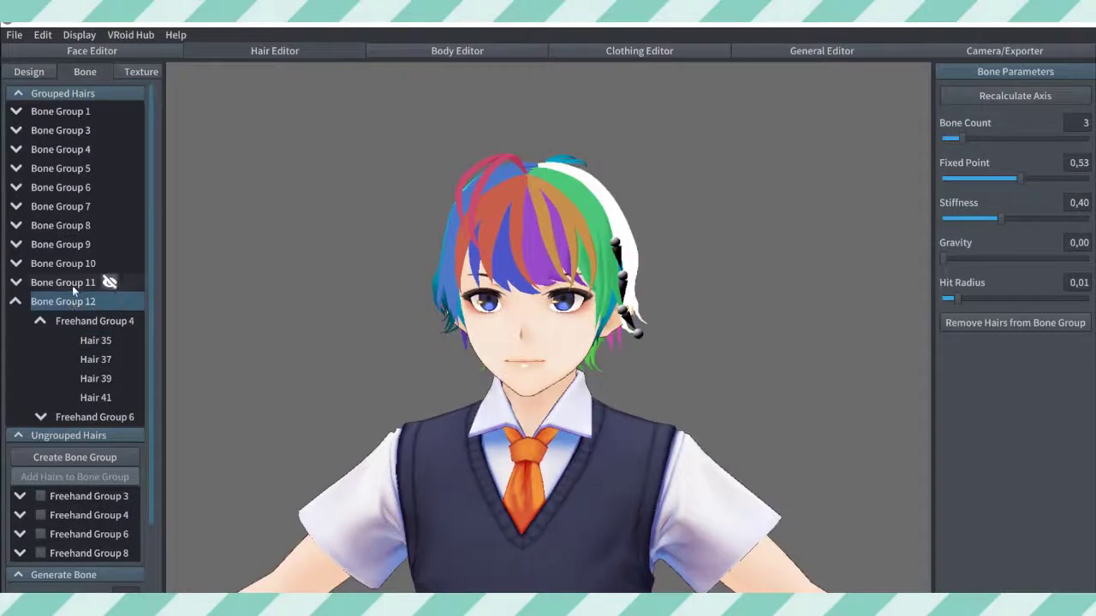
pyautogui.click(613, 214)
pyautogui.click(1057, 97)
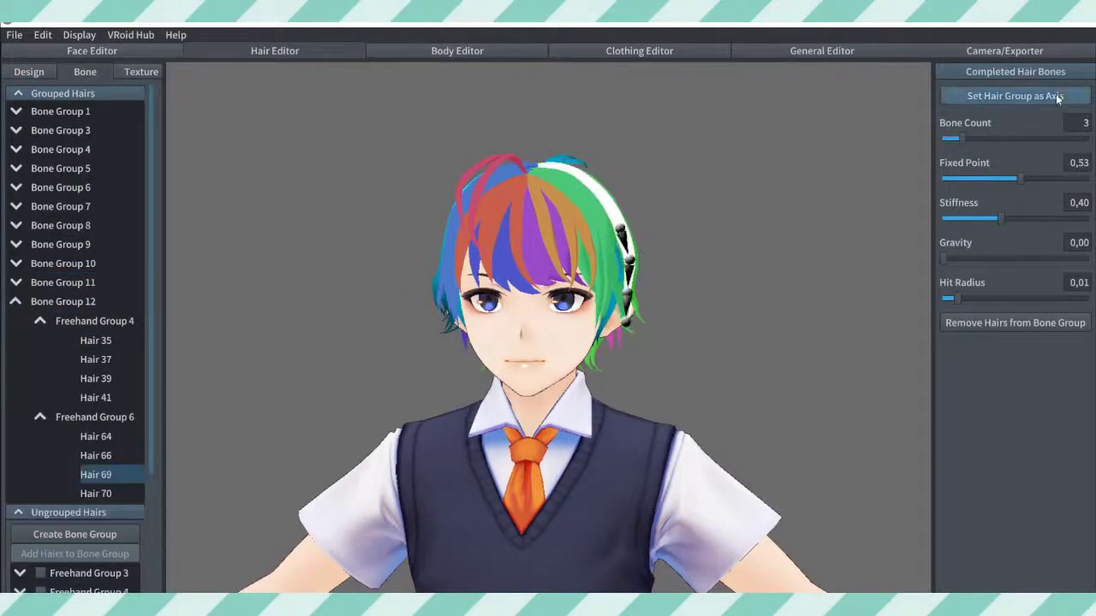
# Step: Create a bone group from the remaining Freehand Group 4 and 6 strands on the character's right side, with fixed point 0,60 and stiffness 0,66
pyautogui.click(62, 282)
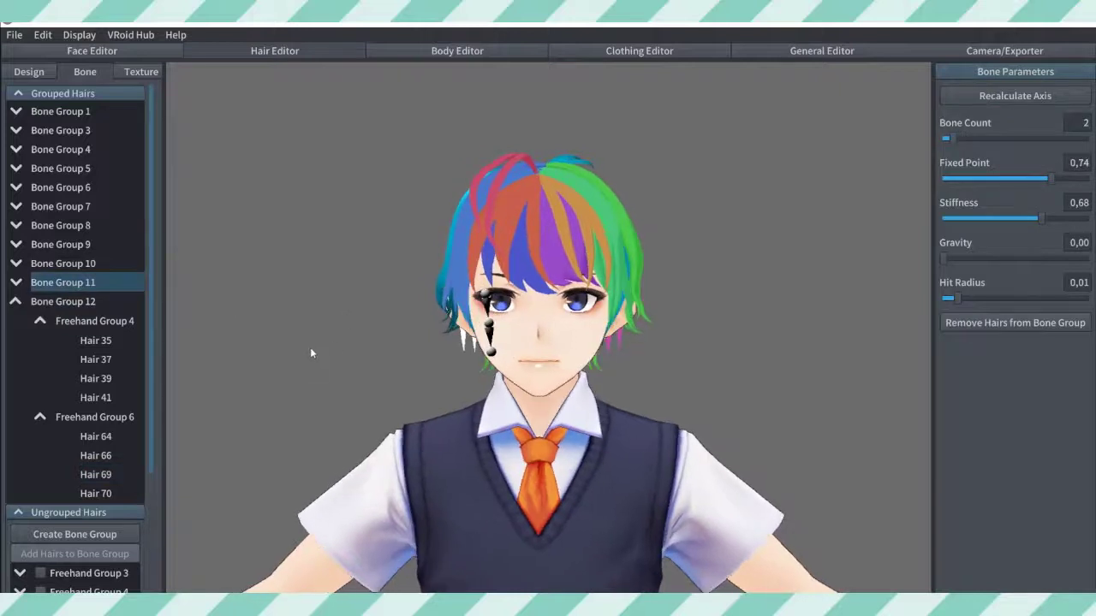
pyautogui.moveTo(311, 353); pyautogui.dragTo(371, 366, button='right')
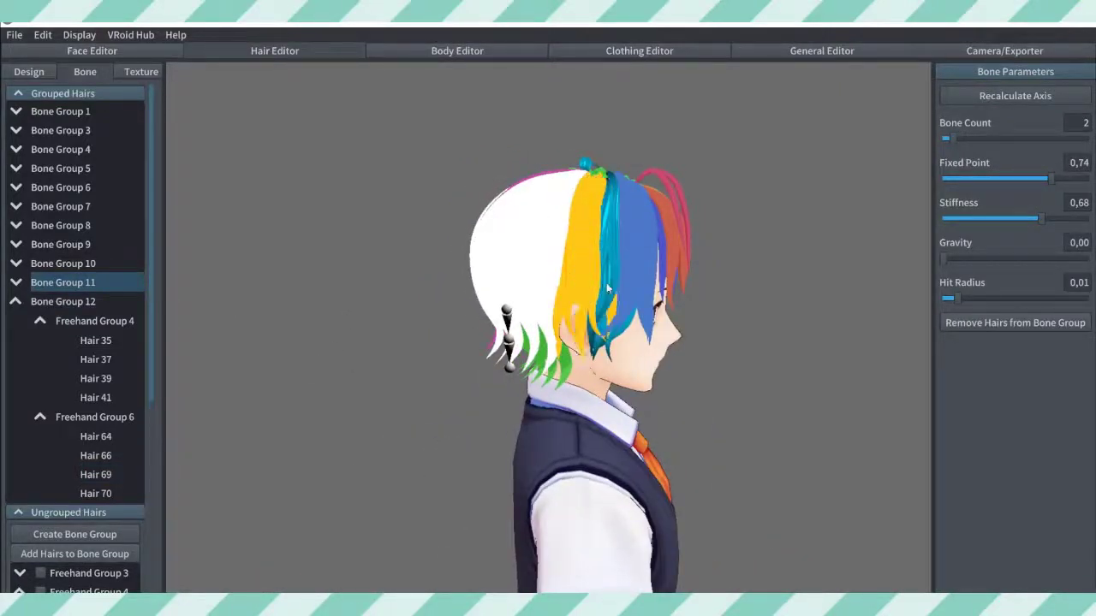
pyautogui.moveTo(607, 289); pyautogui.dragTo(558, 292, button='right')
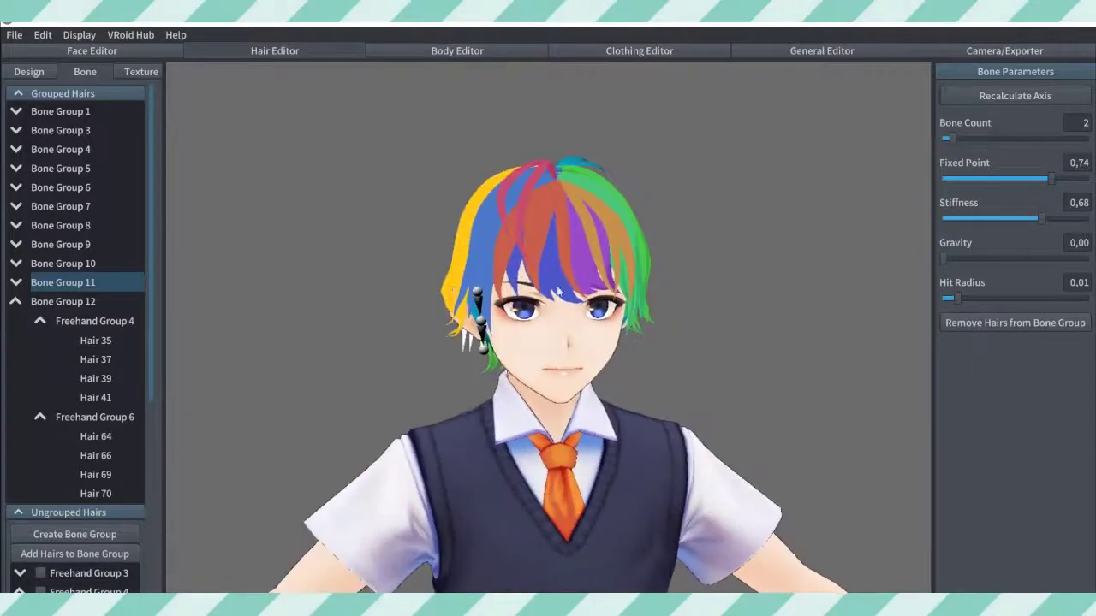
pyautogui.click(75, 534)
pyautogui.moveTo(393, 391); pyautogui.dragTo(462, 394, button='right')
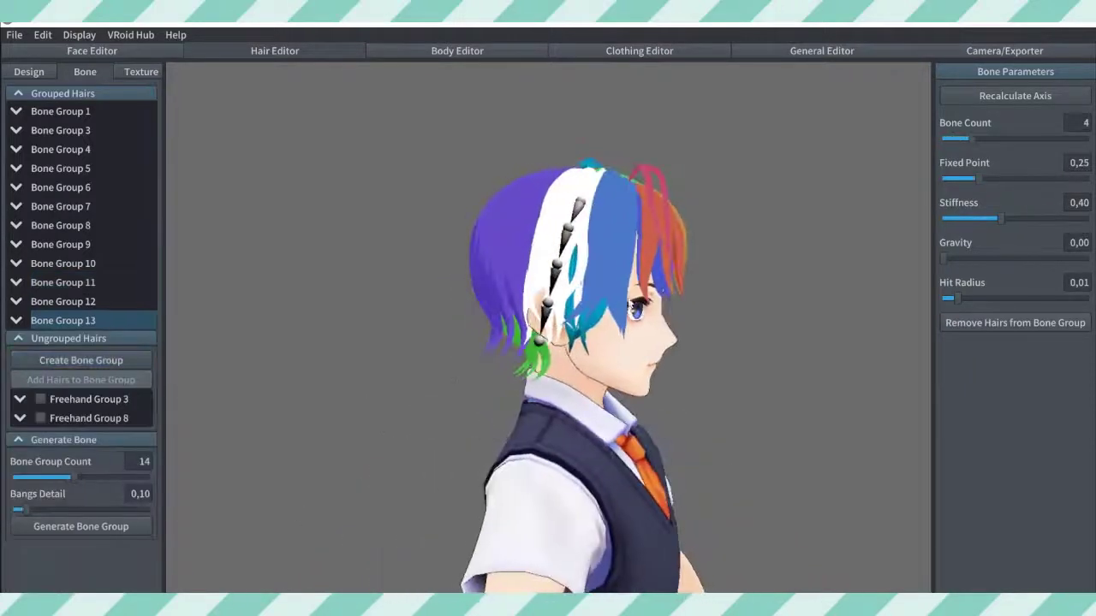
pyautogui.click(1037, 218)
pyautogui.click(1029, 178)
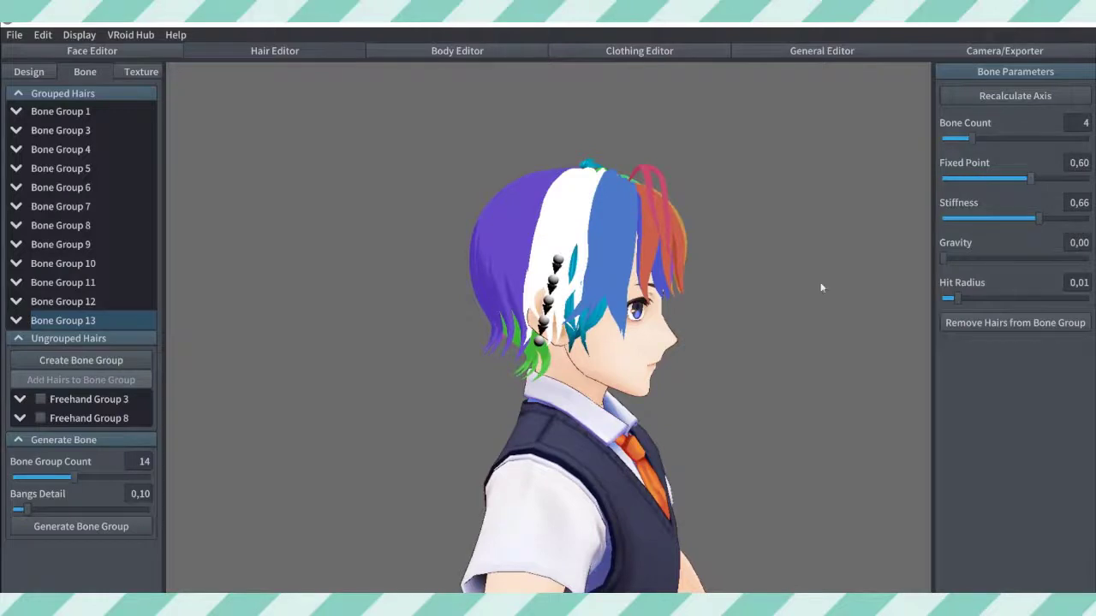
pyautogui.moveTo(821, 287); pyautogui.dragTo(671, 289, button='right')
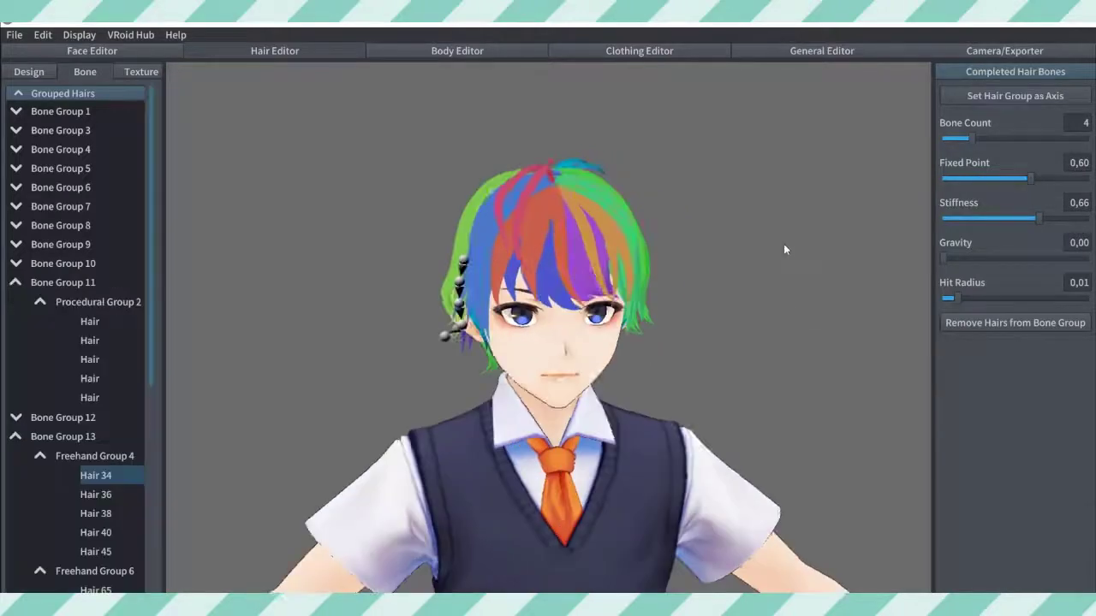
pyautogui.moveTo(783, 245); pyautogui.dragTo(788, 243, button='right')
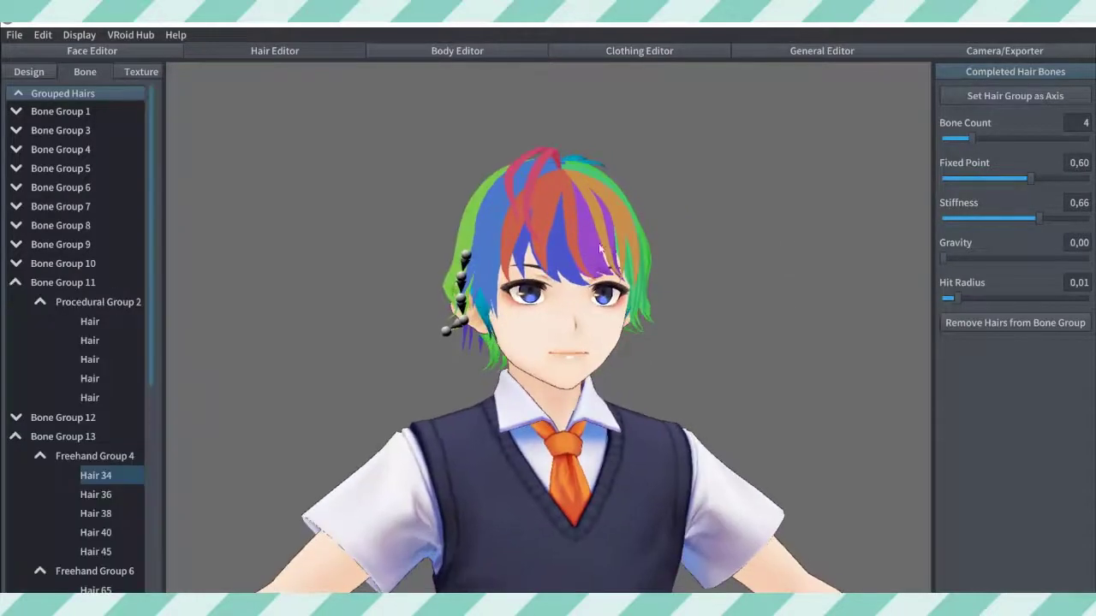
# Step: Set Bone Group 13's gravity to 0,37 and hit radius to 0,03, comparing it with Bone Group 12
pyautogui.click(63, 416)
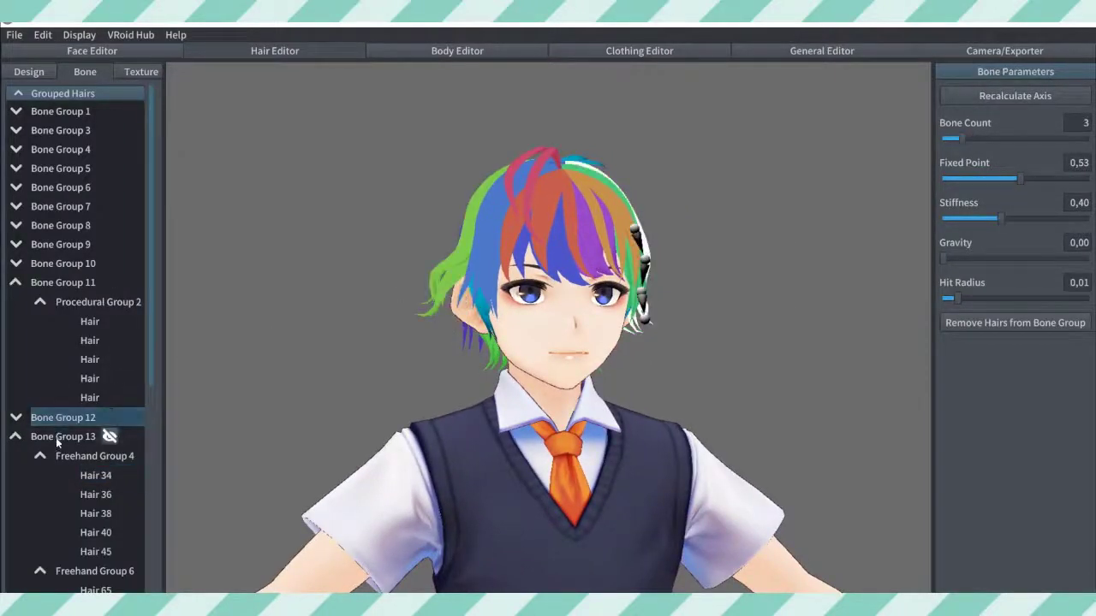
pyautogui.click(62, 437)
pyautogui.click(47, 417)
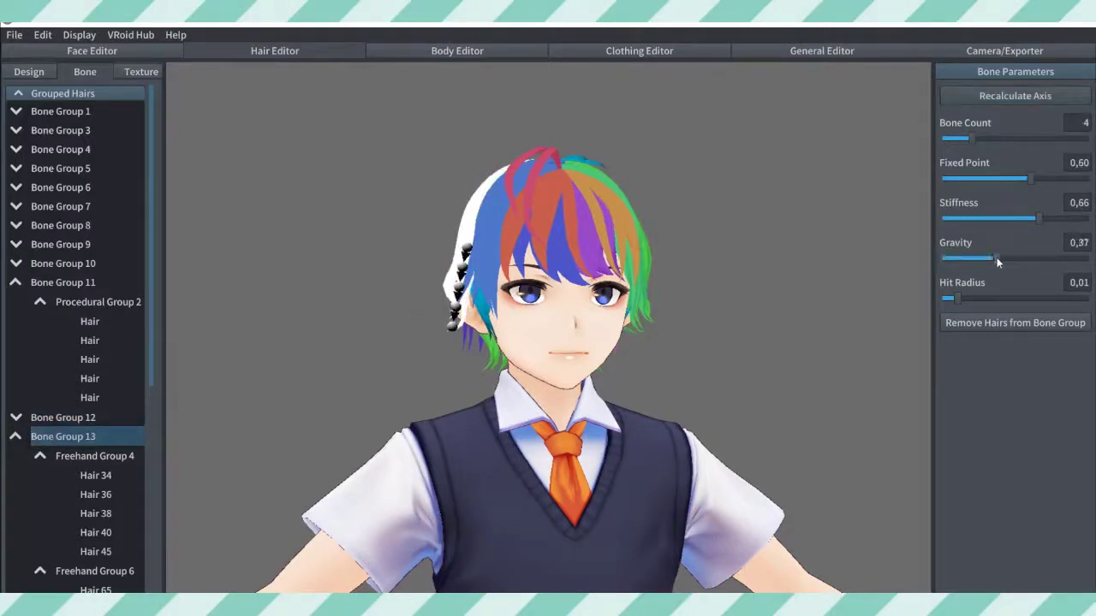
pyautogui.click(39, 419)
pyautogui.click(65, 436)
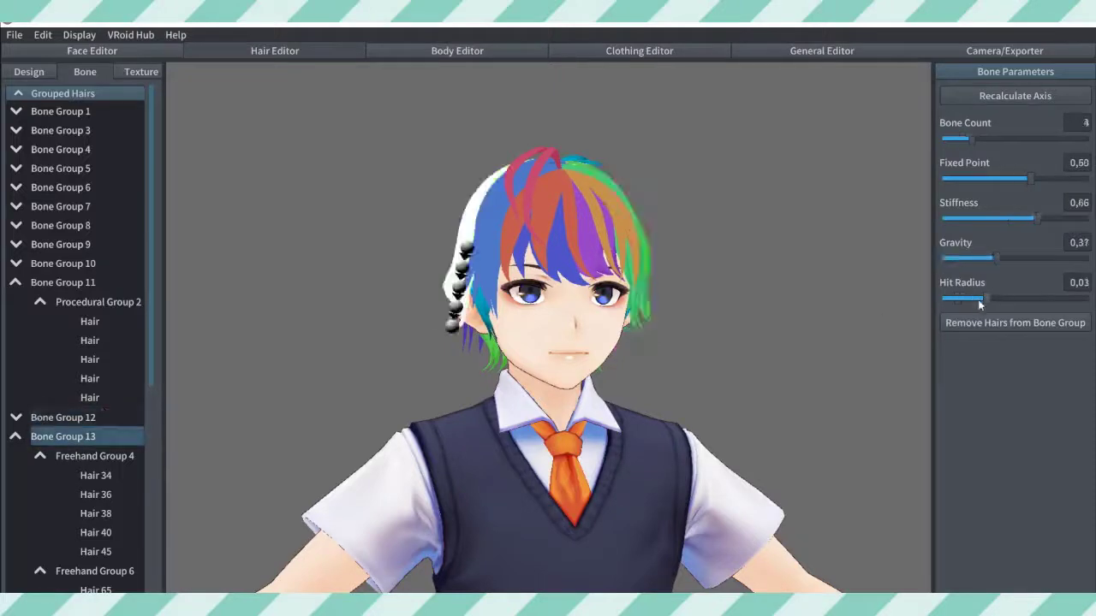
pyautogui.click(80, 420)
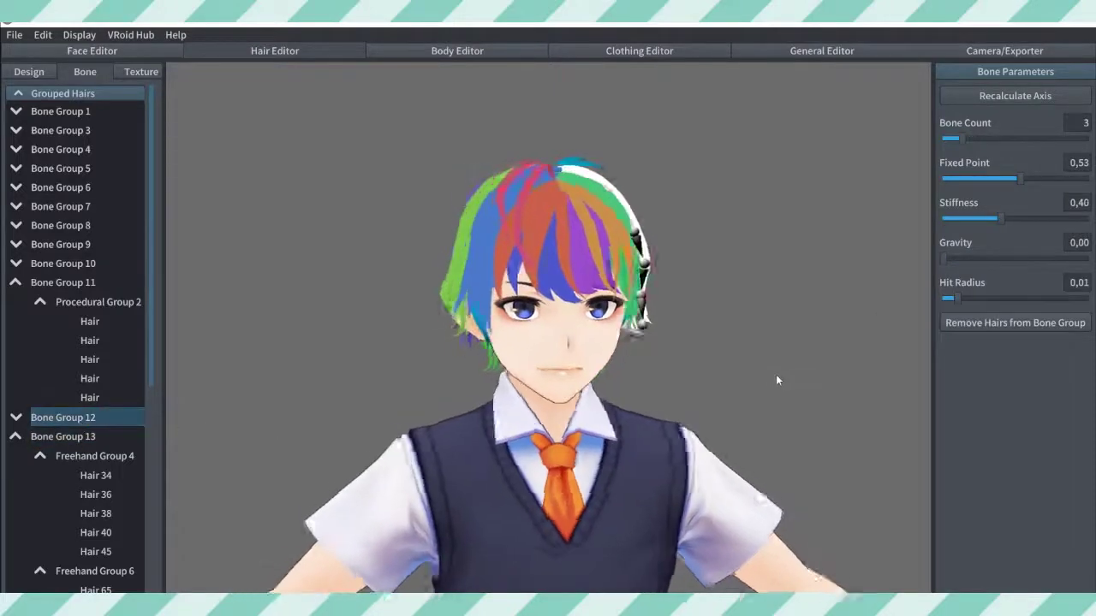
# Step: Create a bone group from Freehand Group 8's small strands on the crown of the head
pyautogui.moveTo(776, 379); pyautogui.dragTo(771, 436, button='right')
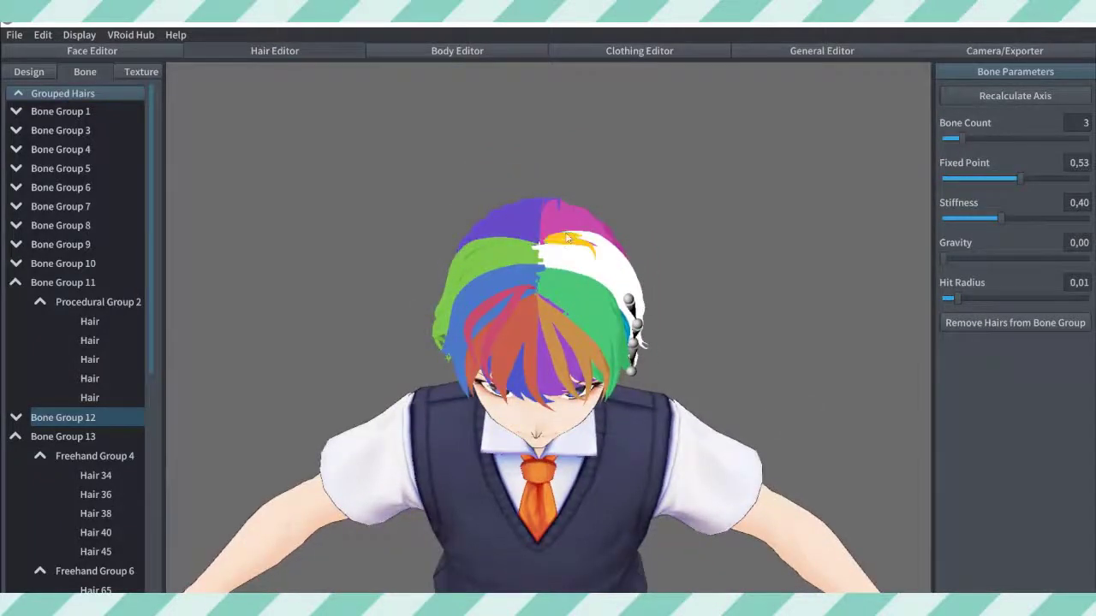
pyautogui.scroll(-5, 99, 286)
pyautogui.click(97, 278)
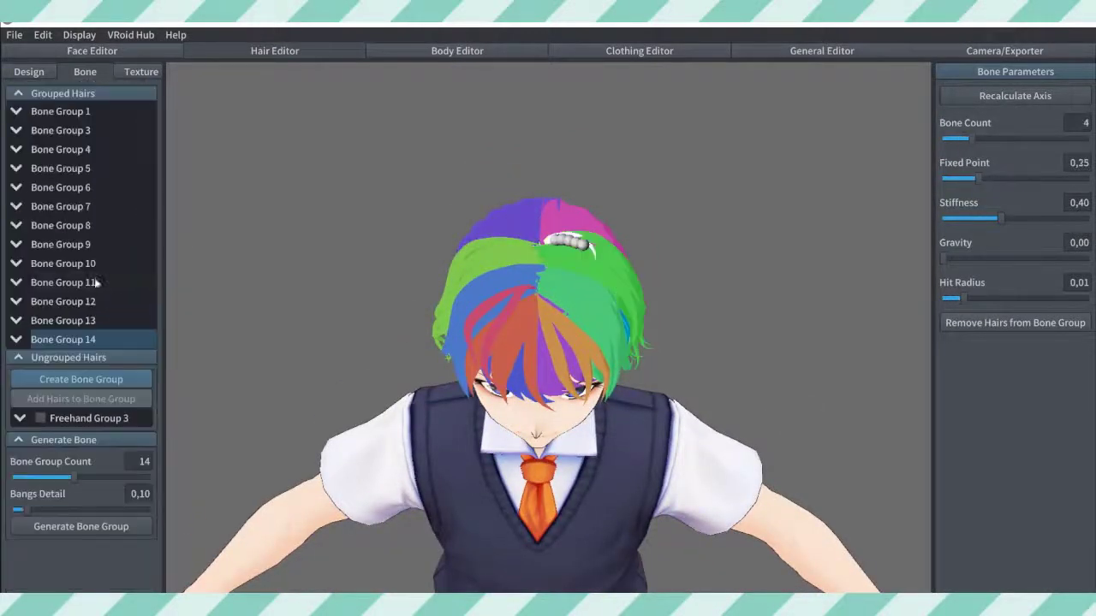
# Step: Play the Walking male animation to check how the hair moves
pyautogui.click(947, 57)
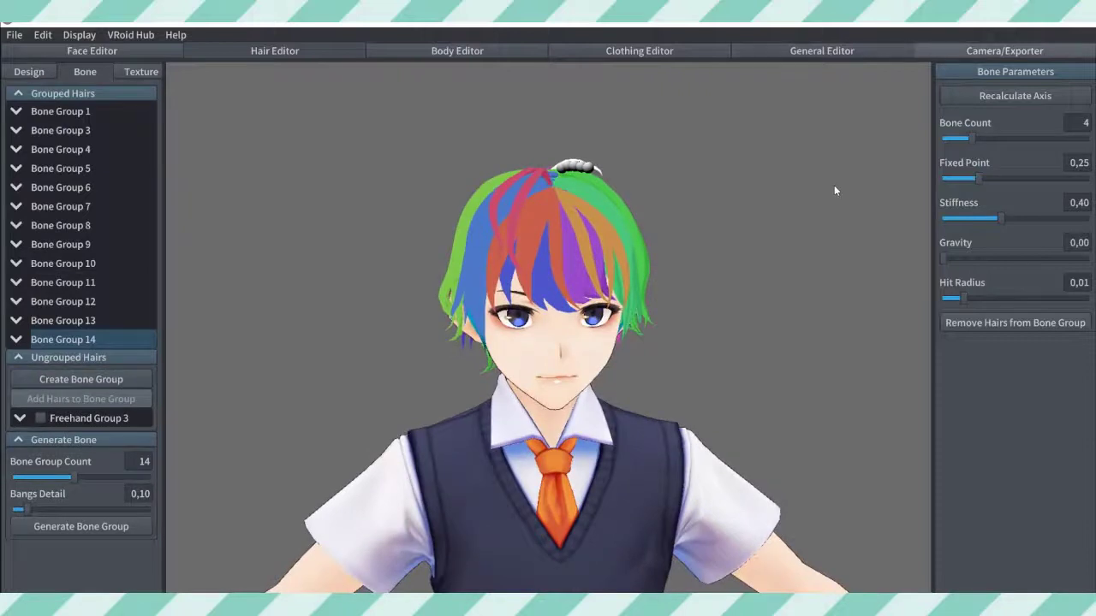
pyautogui.click(51, 112)
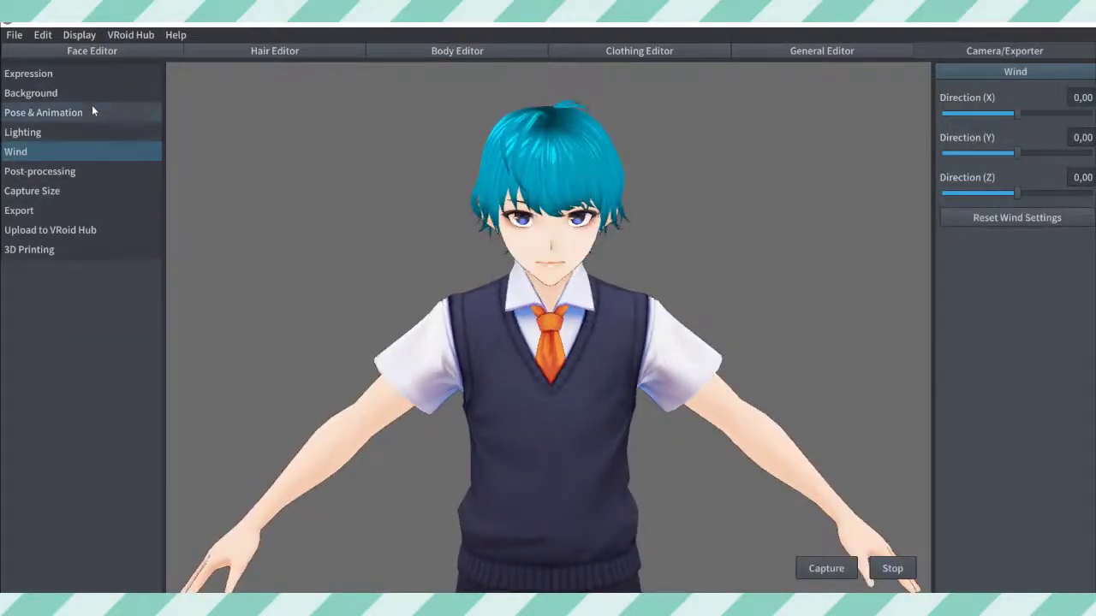
pyautogui.click(984, 279)
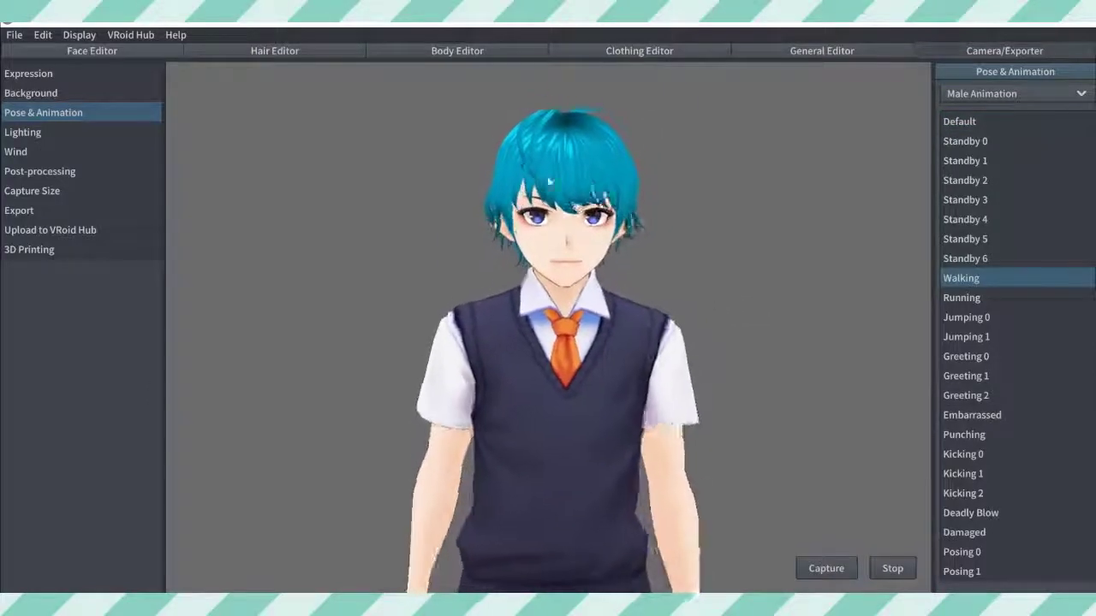
# Step: Adjust the front of Freehand Group 7's hair guide above the forehead and return to the Walking animation preview
pyautogui.click(299, 51)
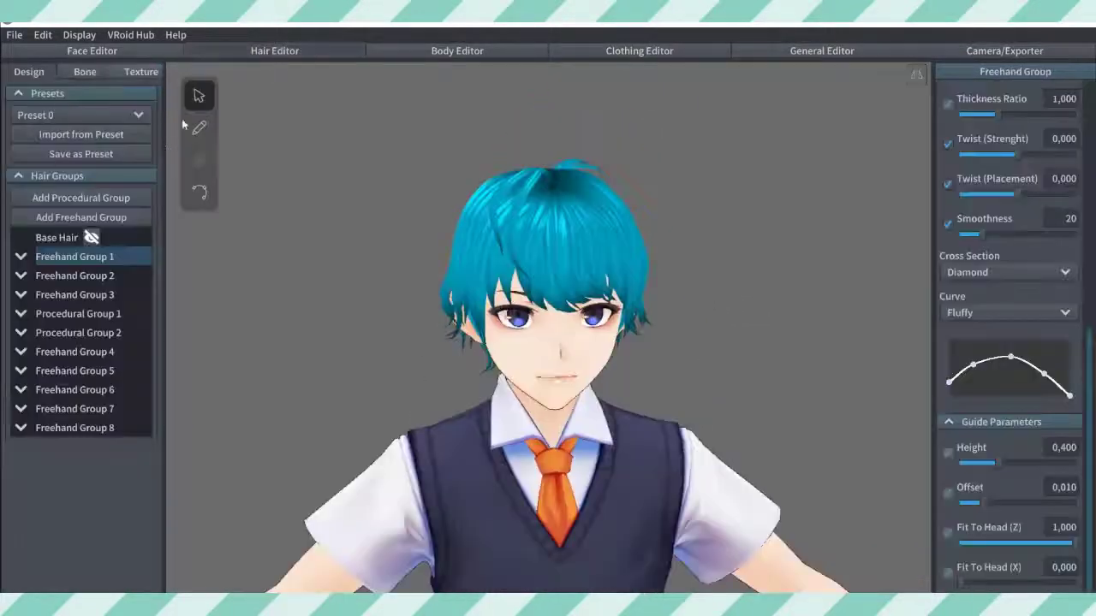
pyautogui.moveTo(182, 125); pyautogui.dragTo(388, 206, button='right')
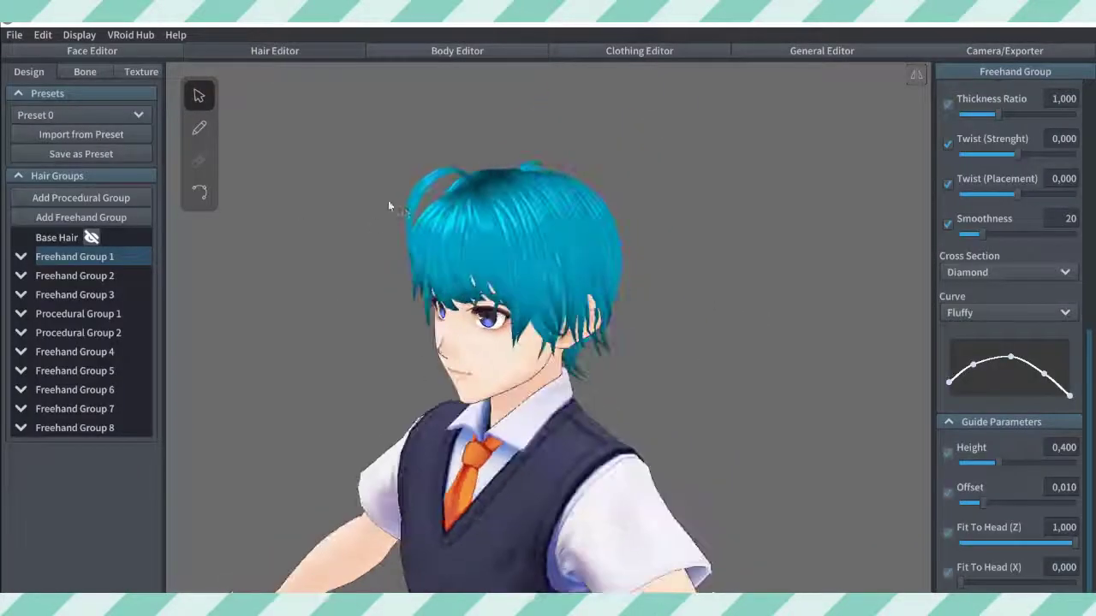
pyautogui.click(83, 409)
pyautogui.moveTo(257, 308); pyautogui.dragTo(400, 248, button='right')
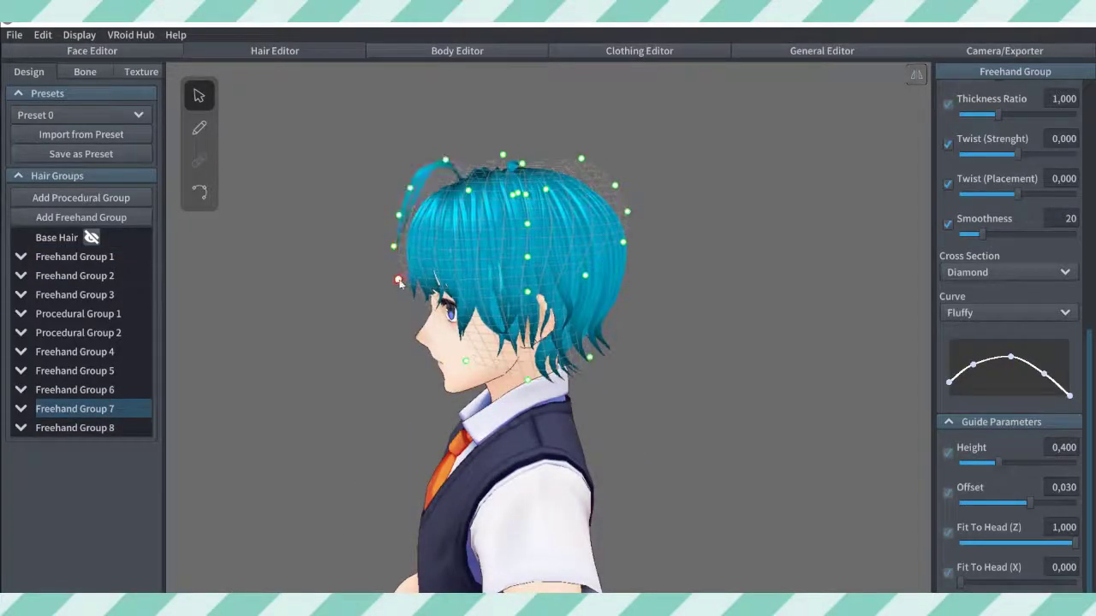
pyautogui.click(391, 314)
pyautogui.moveTo(391, 315); pyautogui.dragTo(424, 315, button='right')
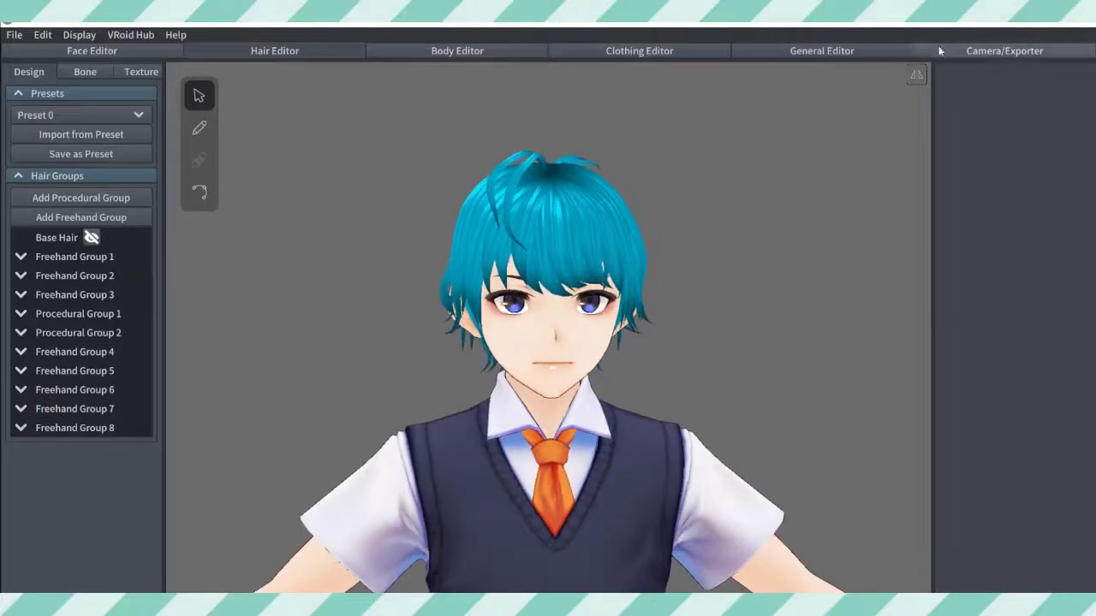
pyautogui.click(938, 49)
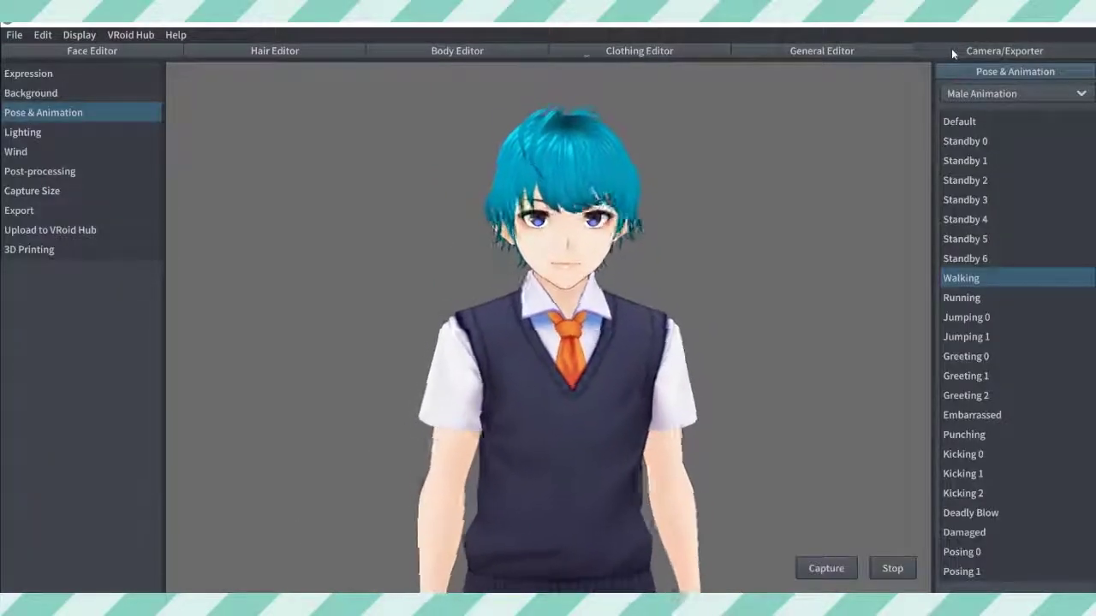